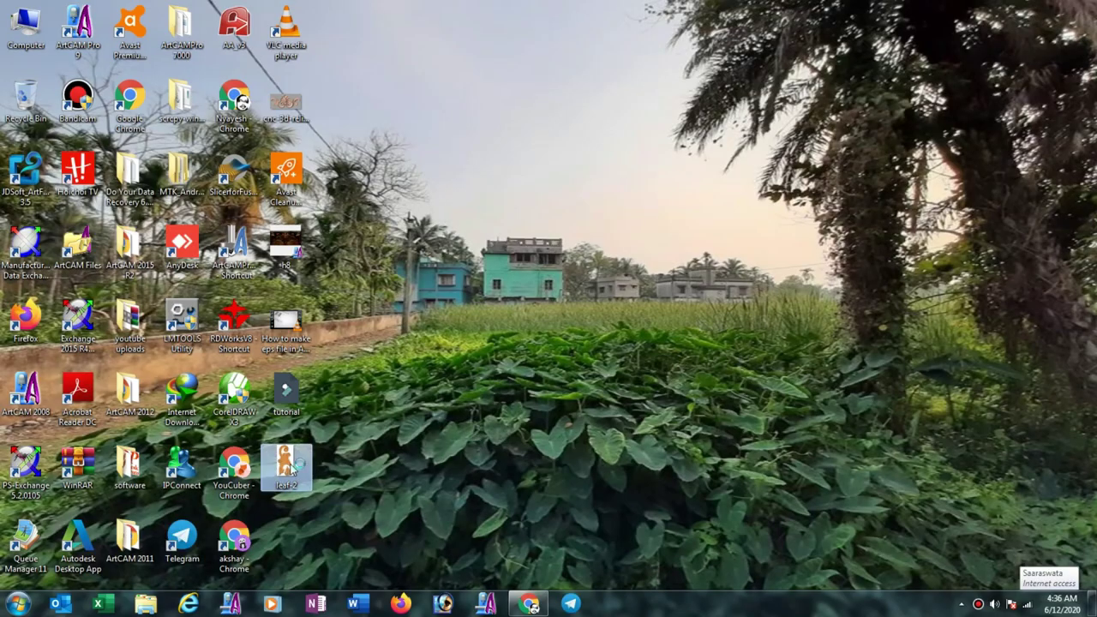
Preview the leaf-2 image in Photo Viewer, close it, and select the ArtCAM 2008 shortcut.
double_click(291, 467)
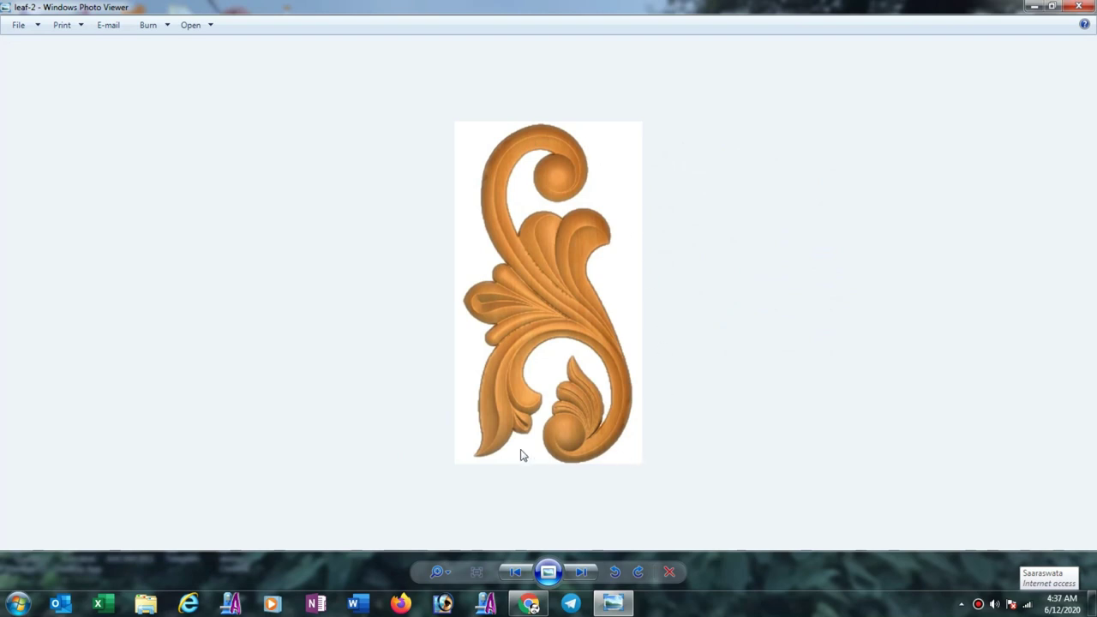
left_click(1074, 7)
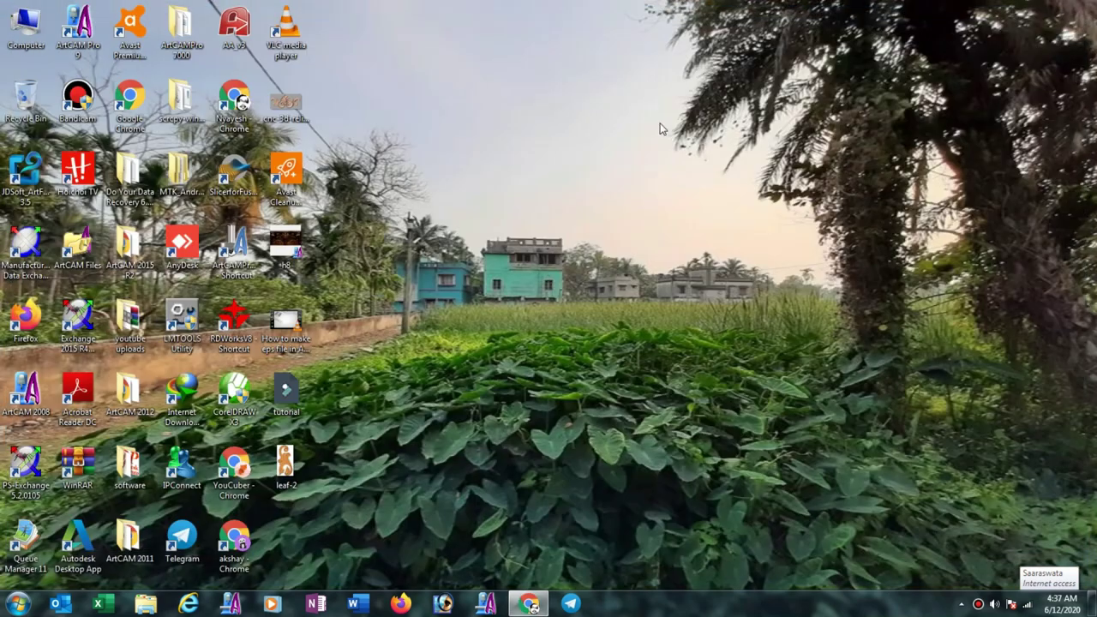
left_click(26, 390)
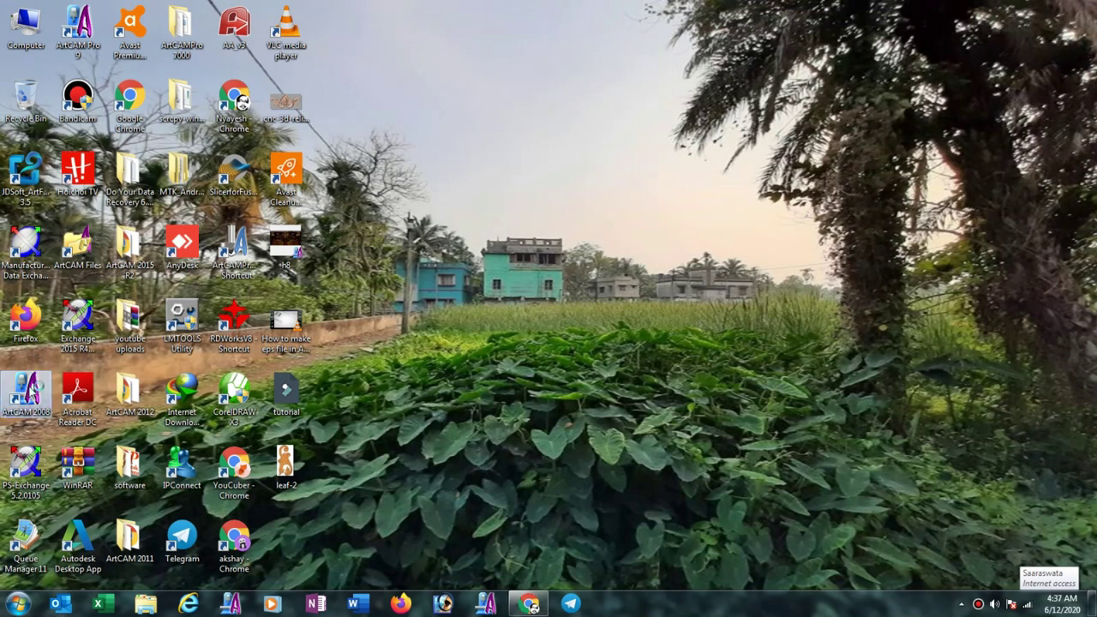
Launch ArtCAM 2008 maximized and create a new model from the Desktop image leaf-2.
double_click(25, 390)
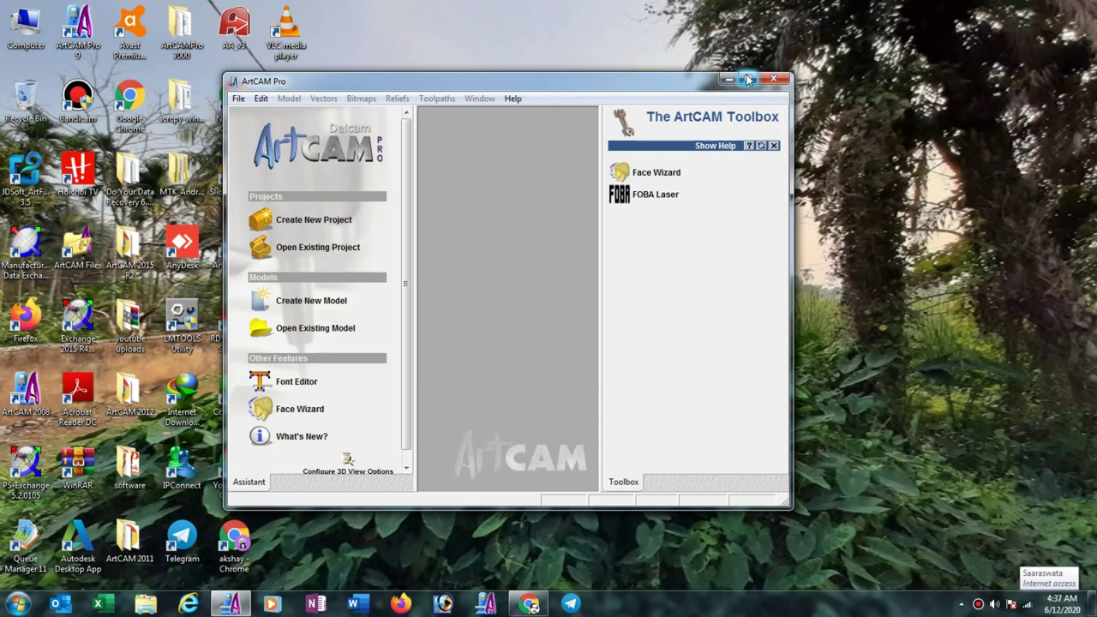
left_click(747, 78)
left_click(11, 22)
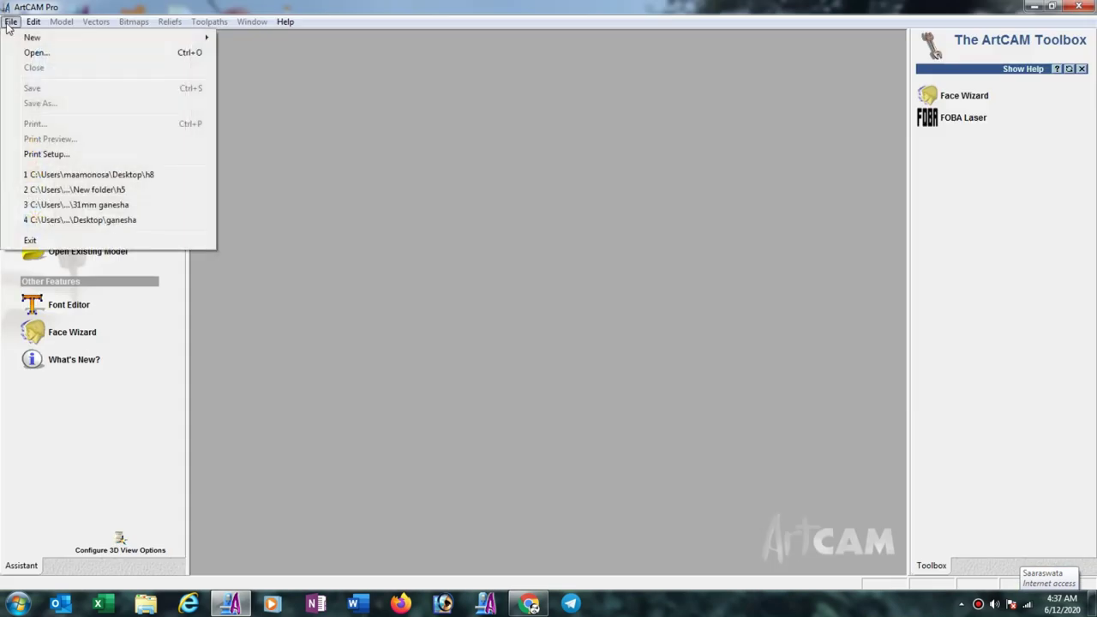
mouse_move(41, 43)
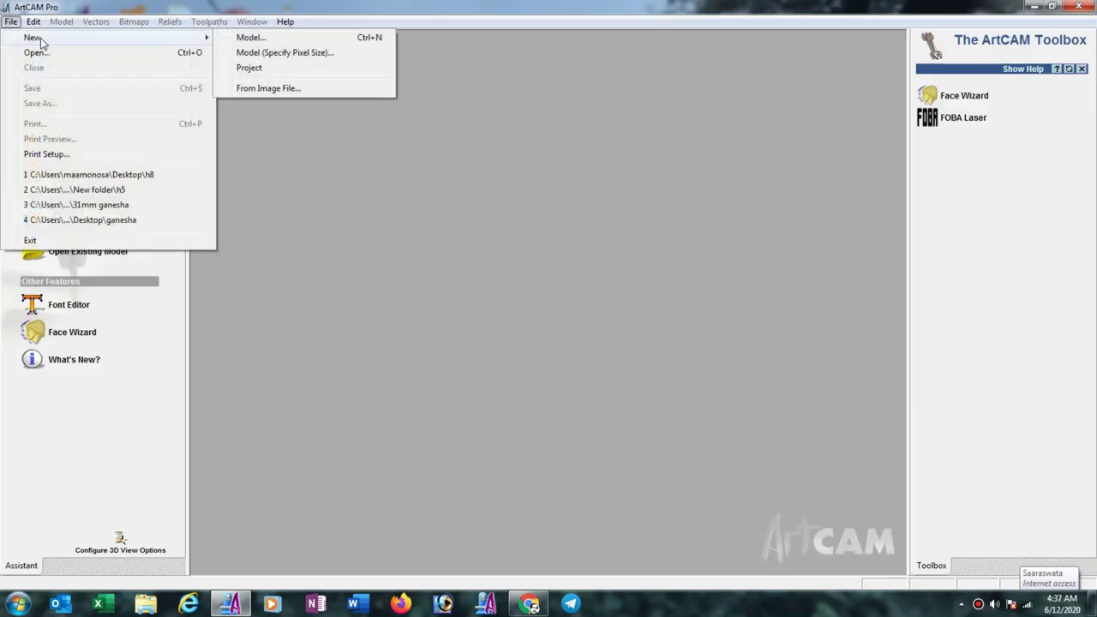
left_click(251, 89)
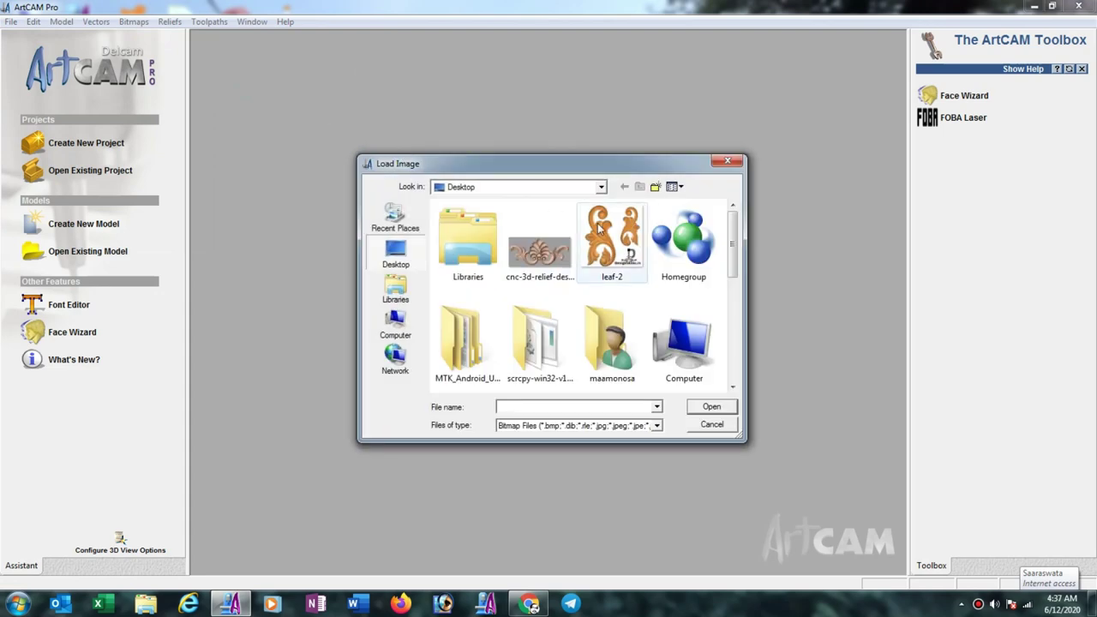
mouse_move(735, 257)
left_mouse_down()
mouse_move(745, 364)
mouse_move(751, 242)
left_mouse_up()
left_click(610, 240)
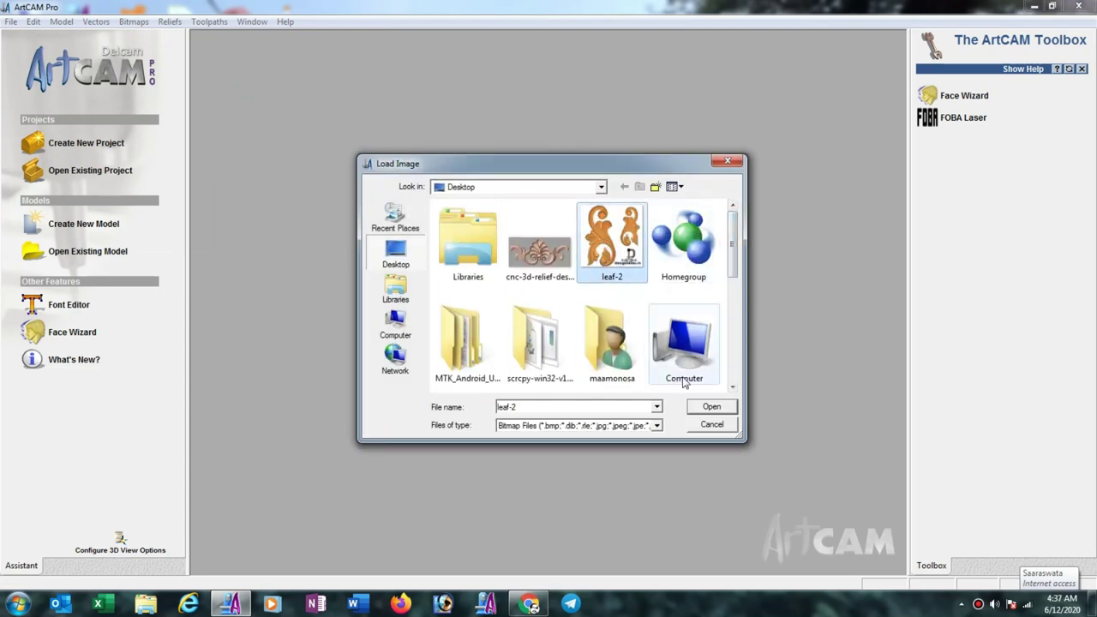
left_click(711, 407)
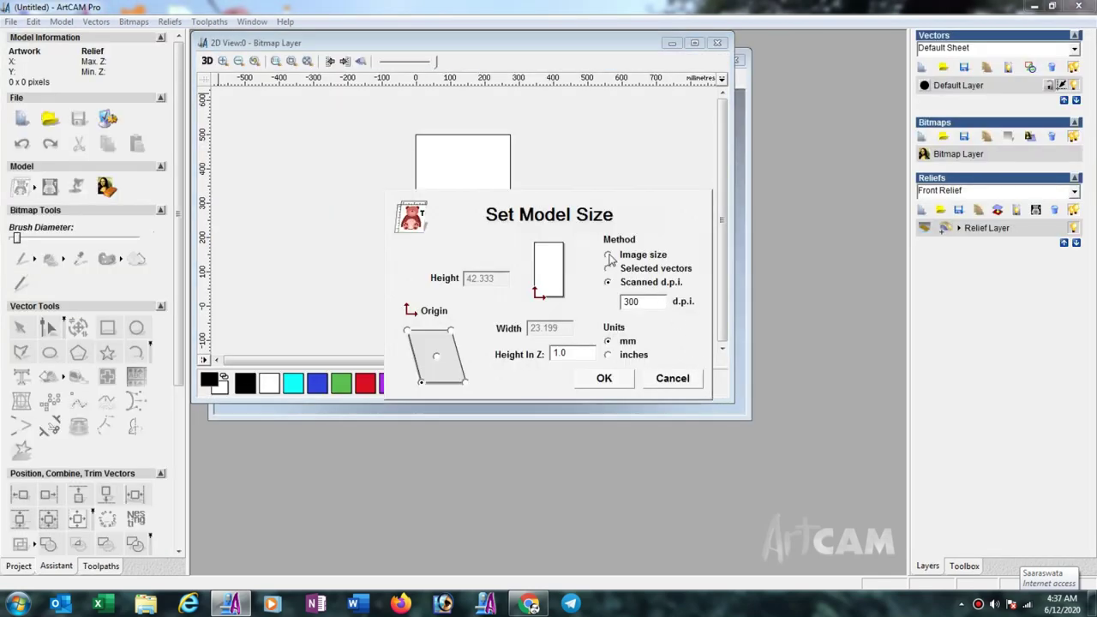
Size the model from image proportions at Width 12 inches, then return units to mm.
left_click(608, 255)
left_click(609, 355)
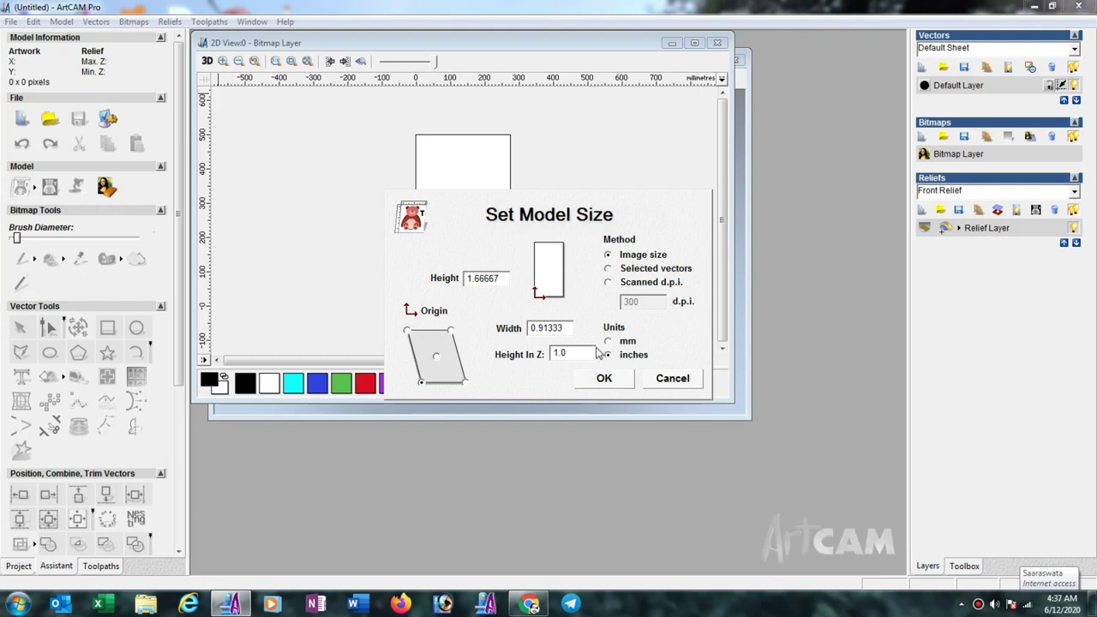
left_click_drag(559, 327, 503, 336)
left_click_drag(588, 330, 490, 329)
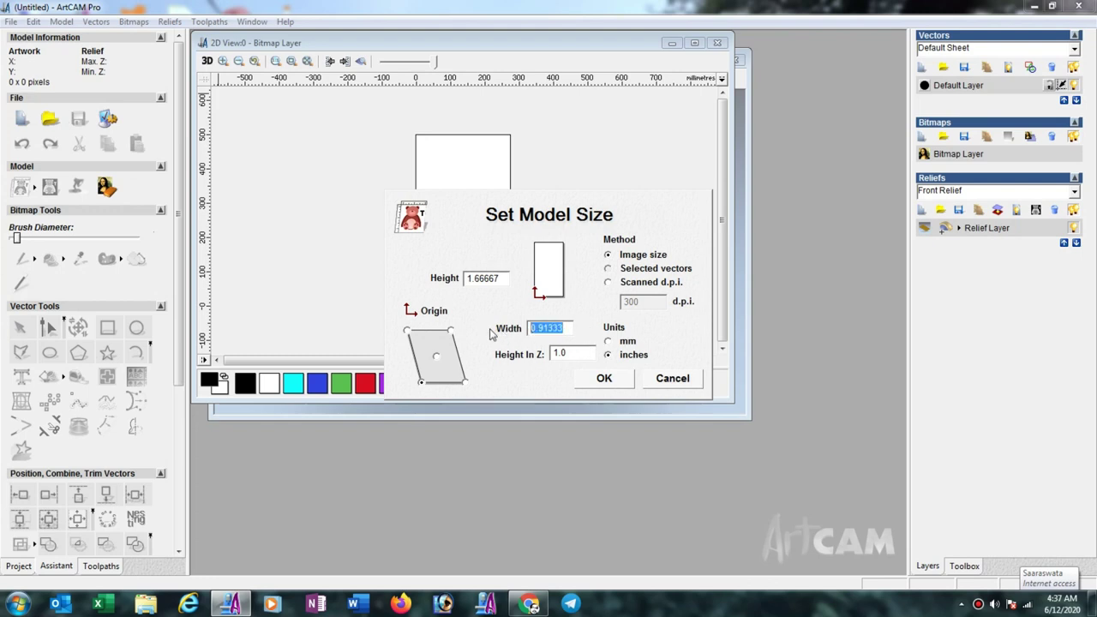
type("12")
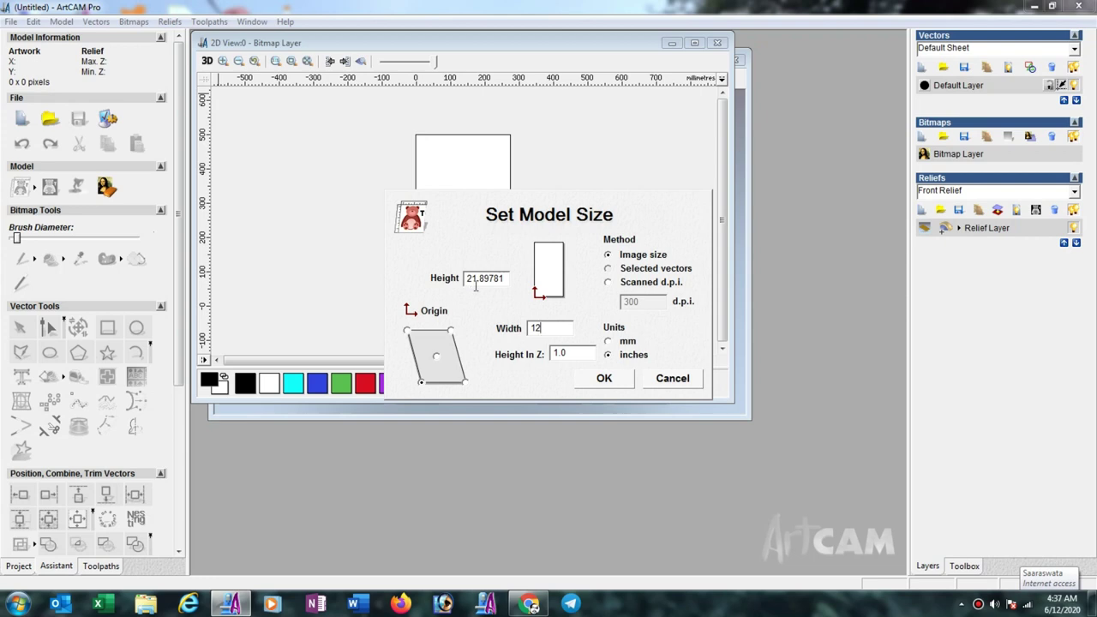
left_click(607, 341)
Confirm the model size and tile the 2D and 3D views vertically, orbiting the 3D plate.
left_click(604, 379)
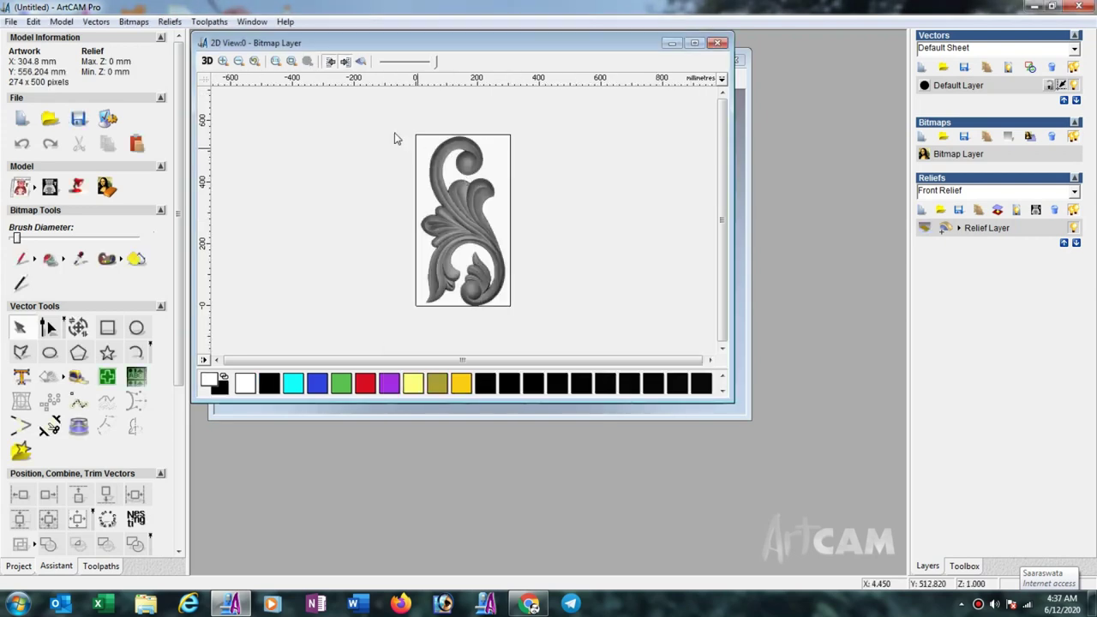
left_click(251, 23)
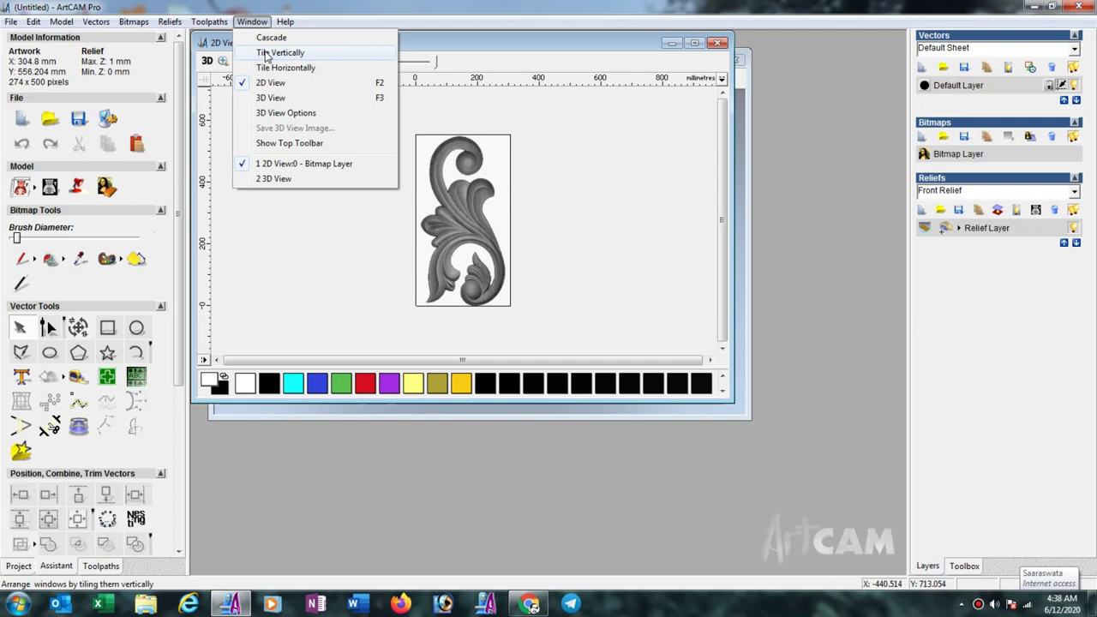
left_click(266, 53)
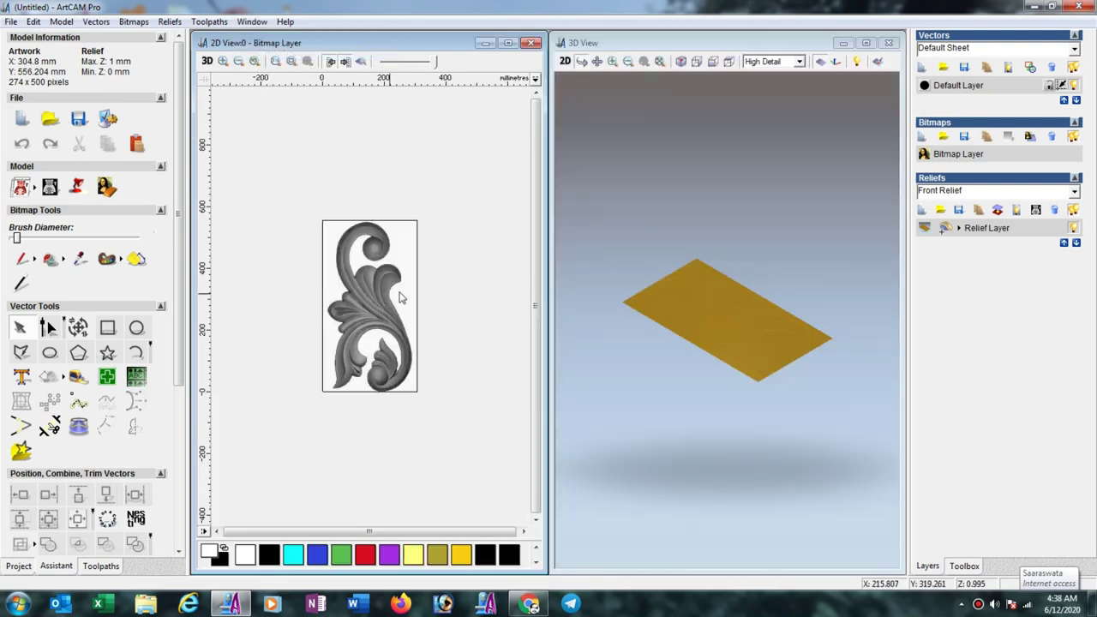
left_click_drag(807, 340, 727, 465)
scroll(761, 365, "up", 3)
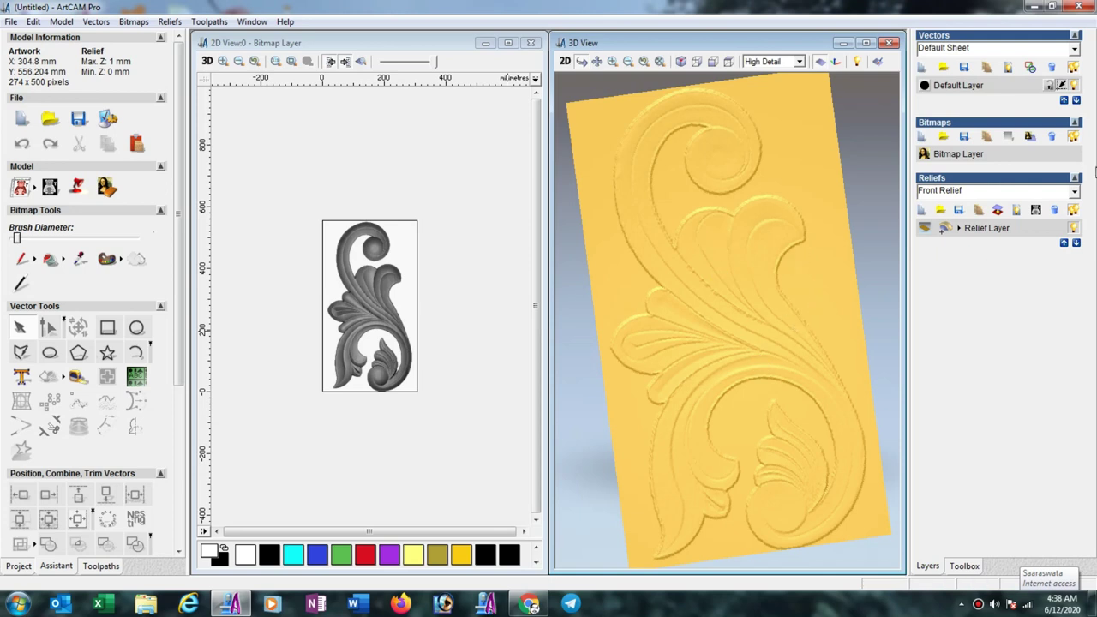
Hide the original Relief Layer and add an empty Relief Layer 1 above it.
left_click(1074, 228)
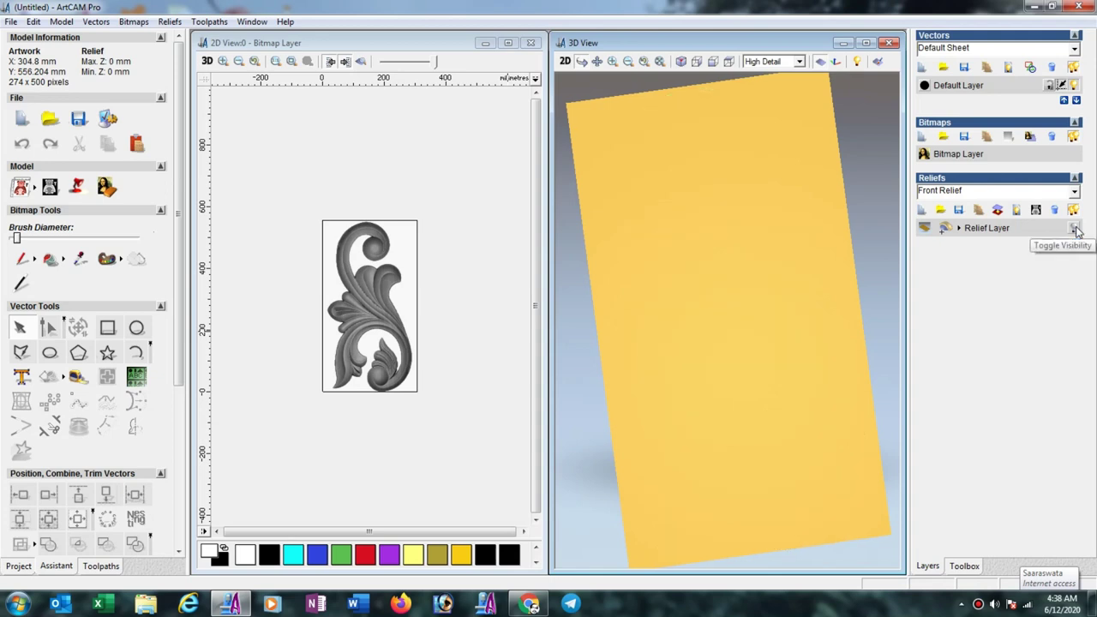
left_click(1070, 229)
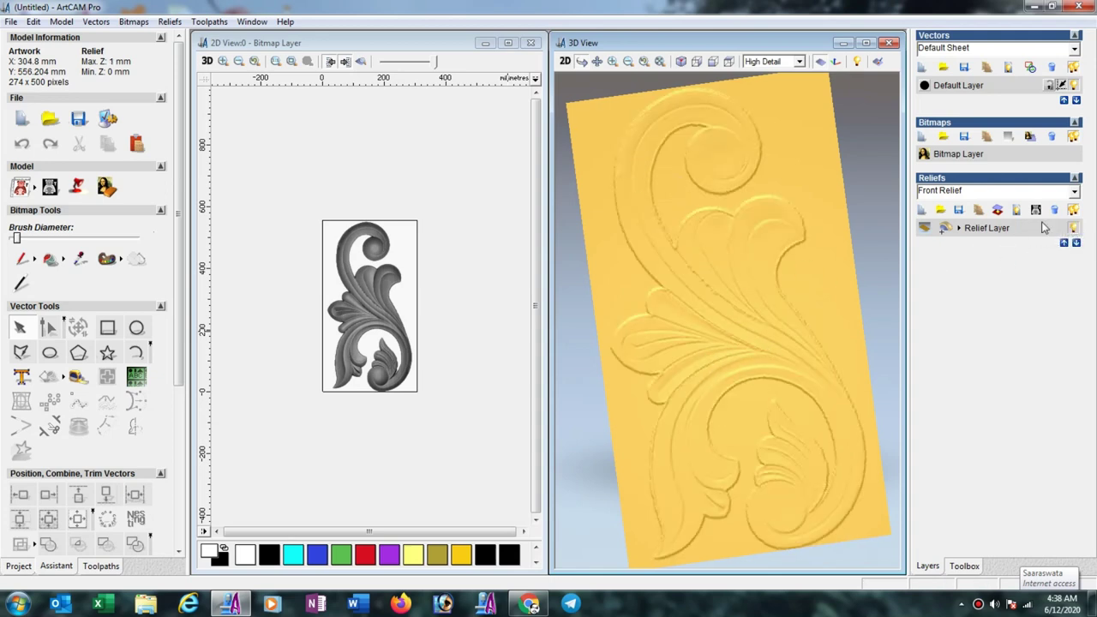
left_click(1072, 229)
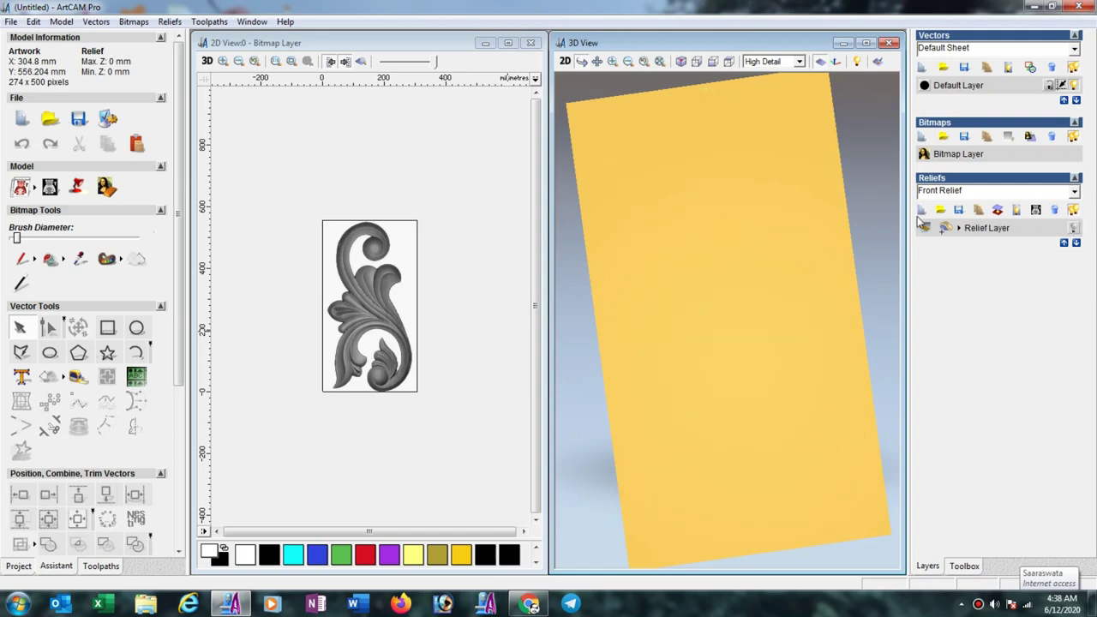
left_click(922, 211)
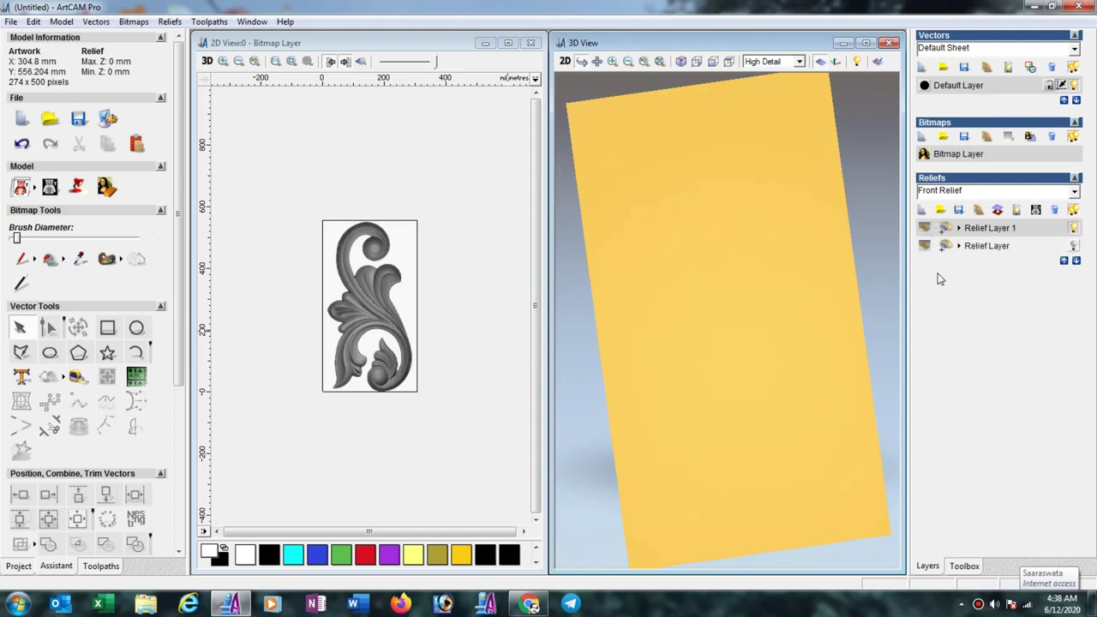
scroll(440, 376, "up", 2)
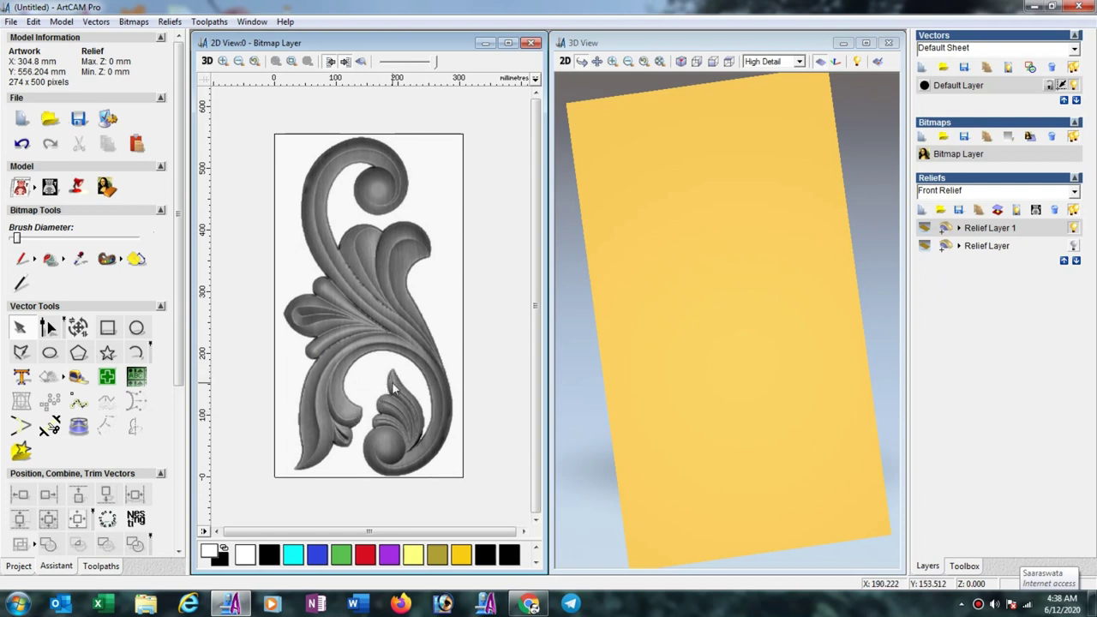
scroll(383, 396, "up", 2)
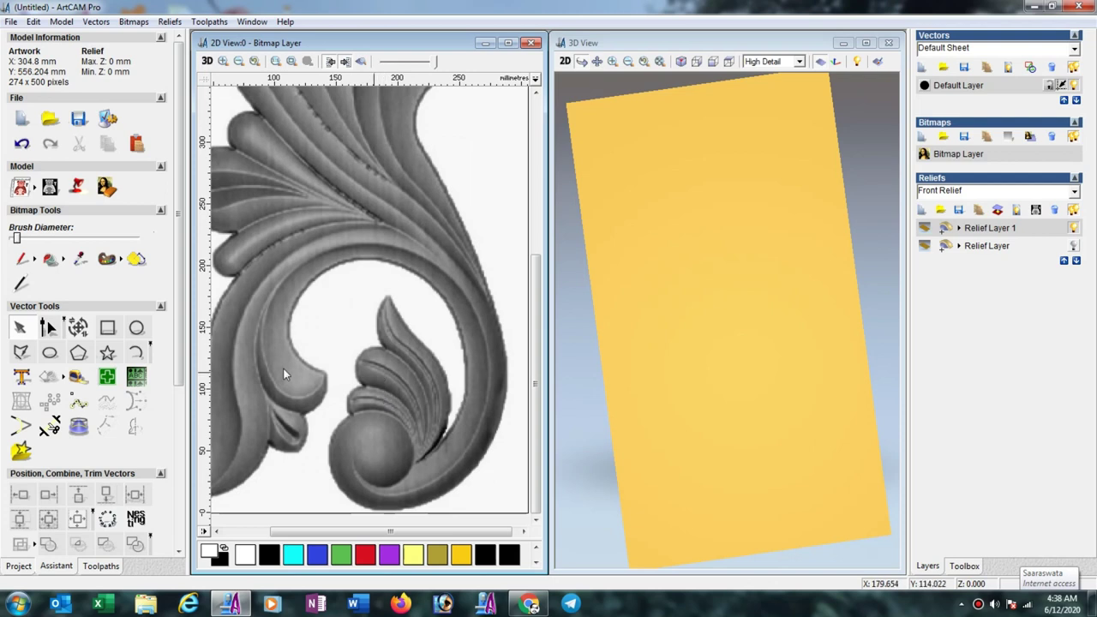
Draw a six-point polyline around the scroll's inner spiral, ending below the ball.
left_click(22, 354)
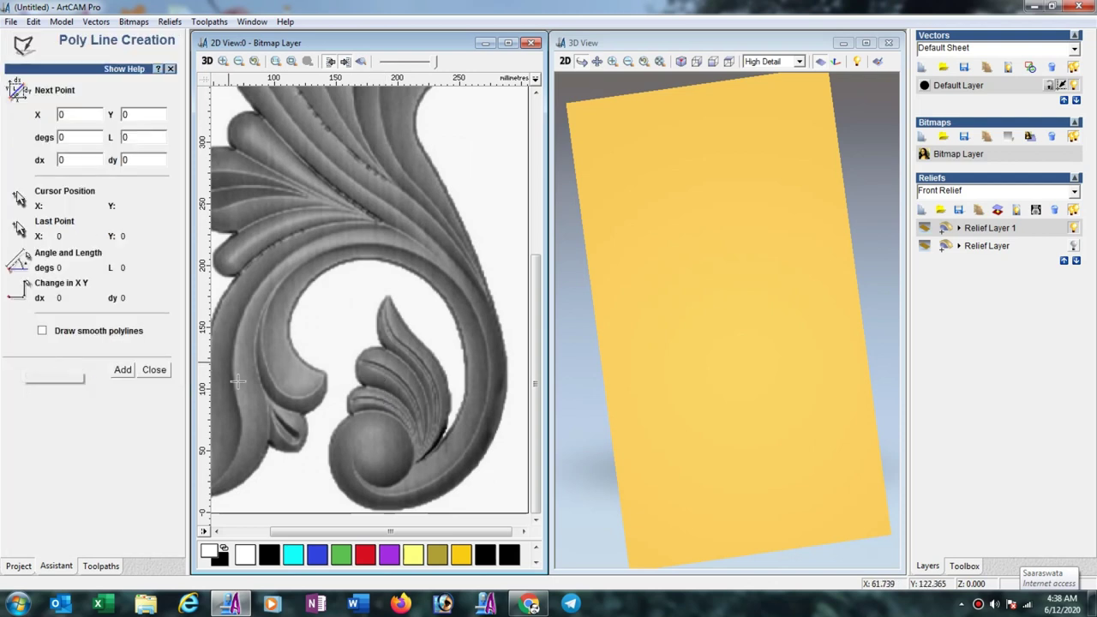
left_click(507, 42)
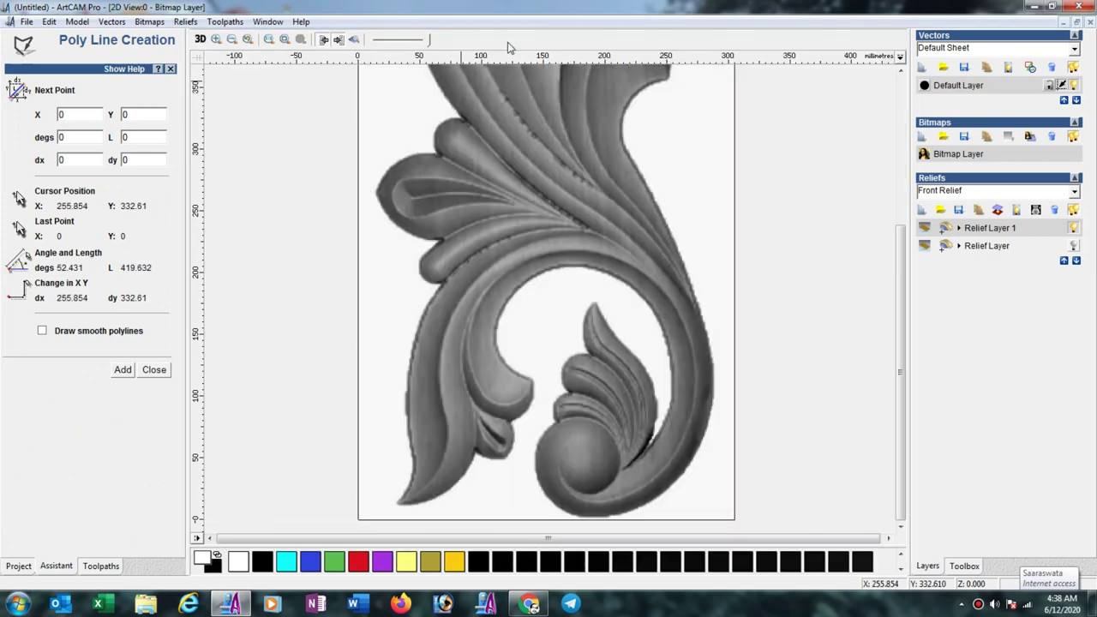
left_click(531, 379)
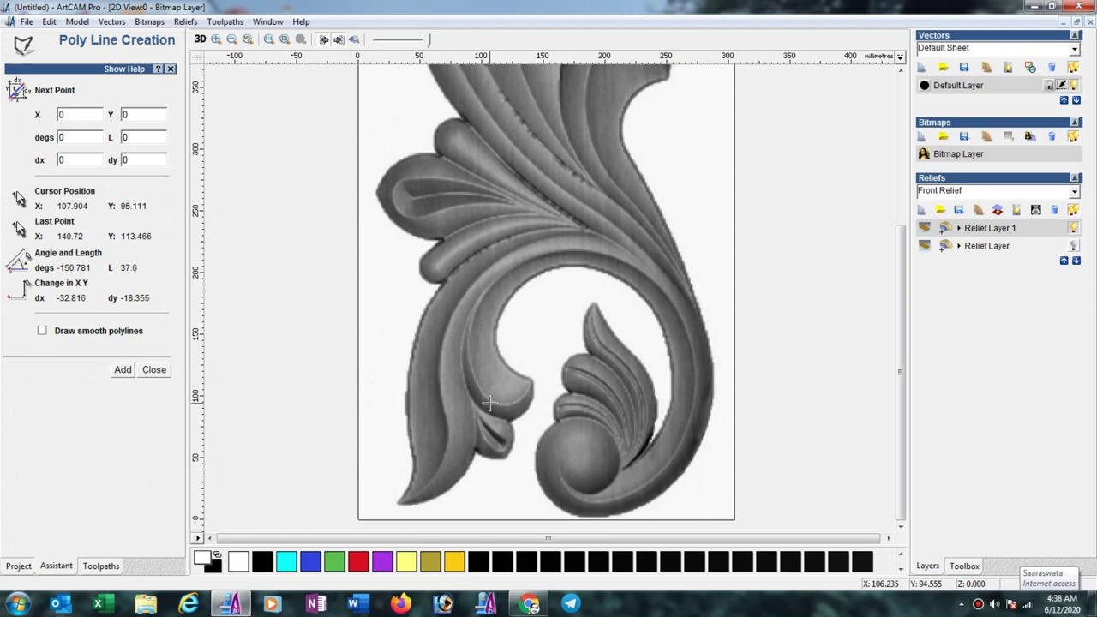
left_click(483, 407)
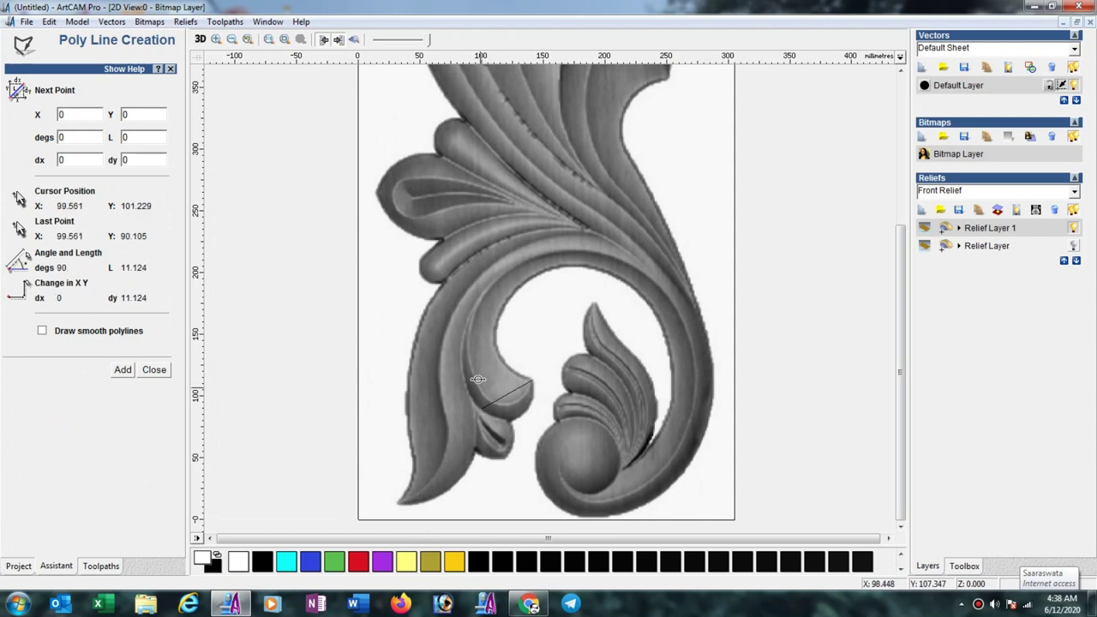
left_click(489, 283)
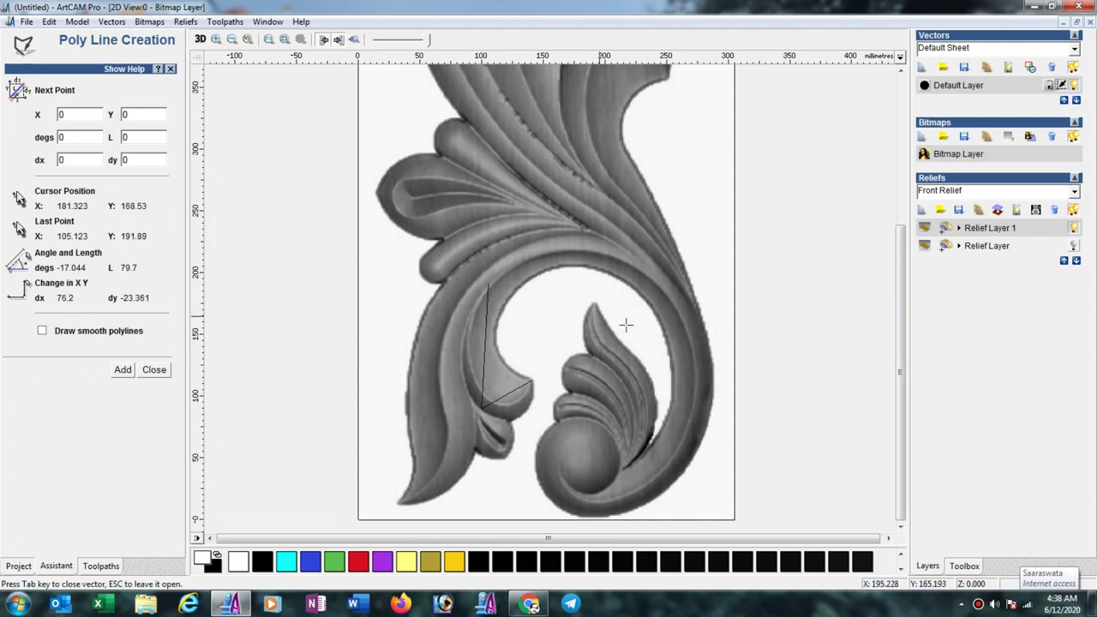
left_click(709, 363)
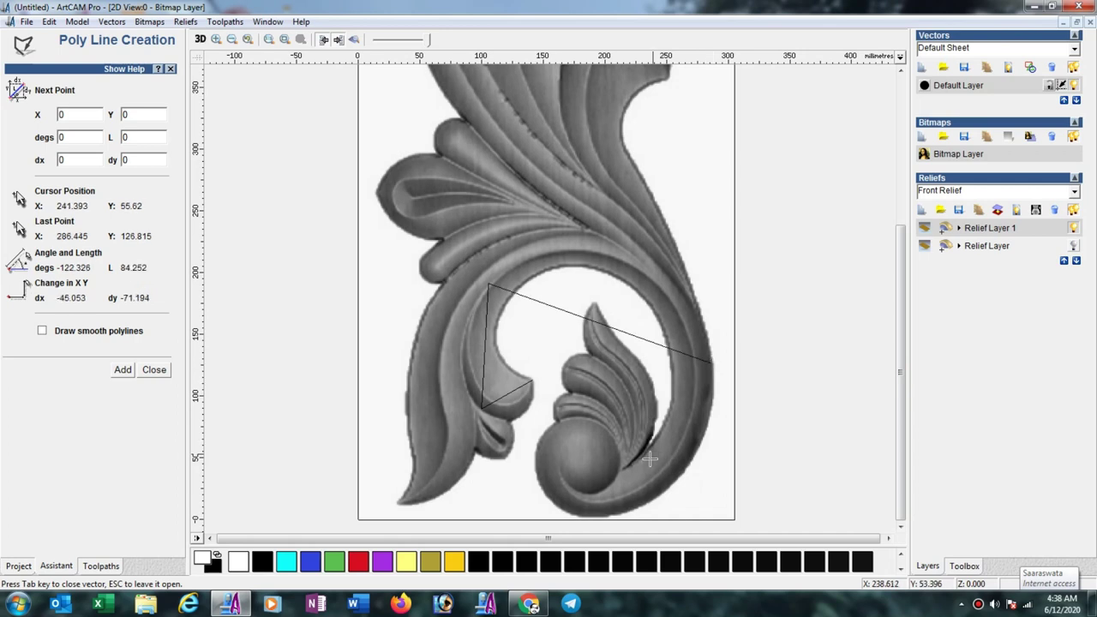
left_click(575, 514)
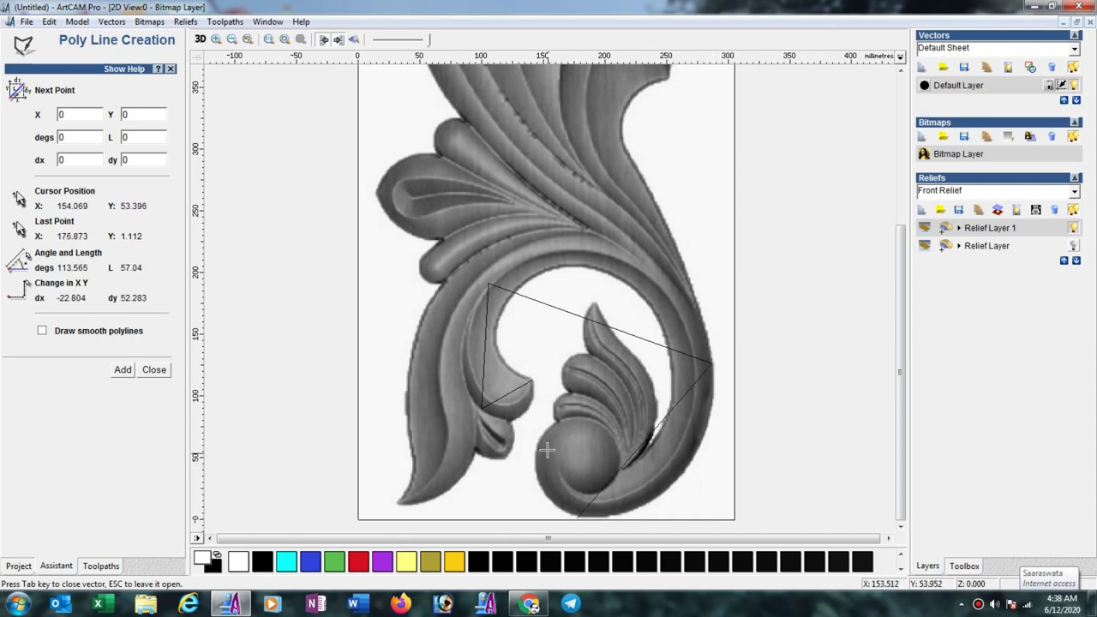
left_click(559, 422)
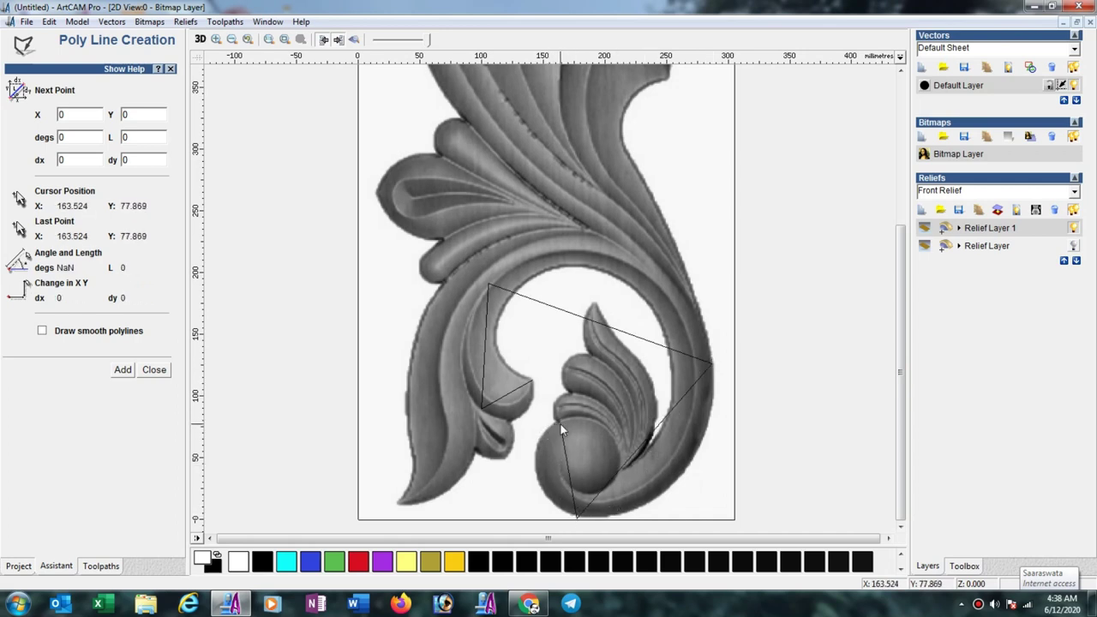
key("Escape")
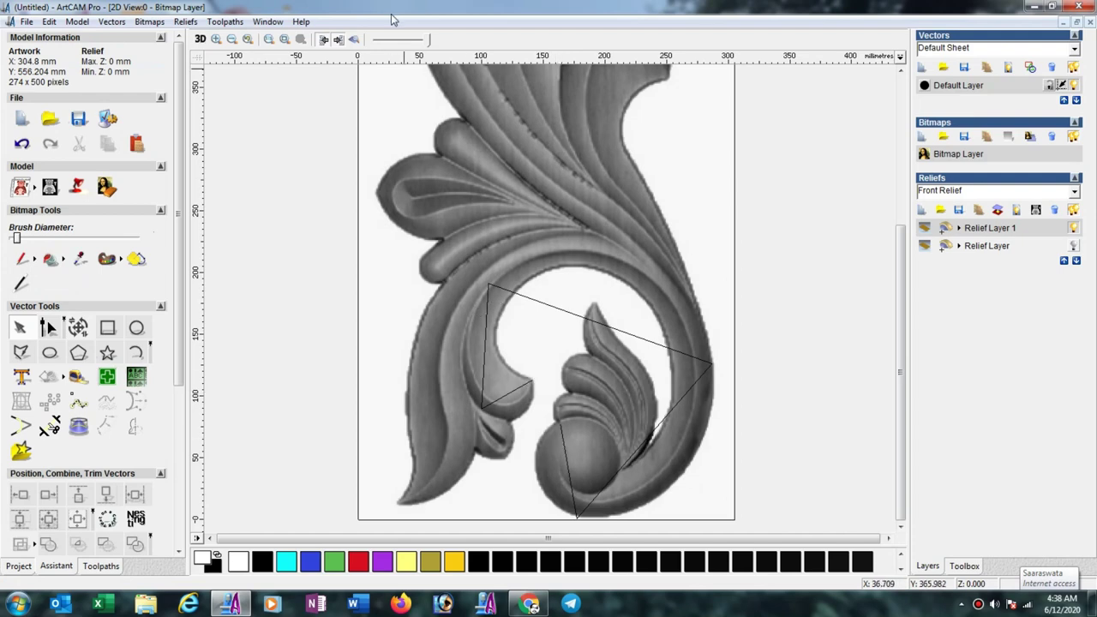
Lower the bitmap contrast and convert the outline's straight spans into Bezier curves.
left_click_drag(427, 40, 408, 46)
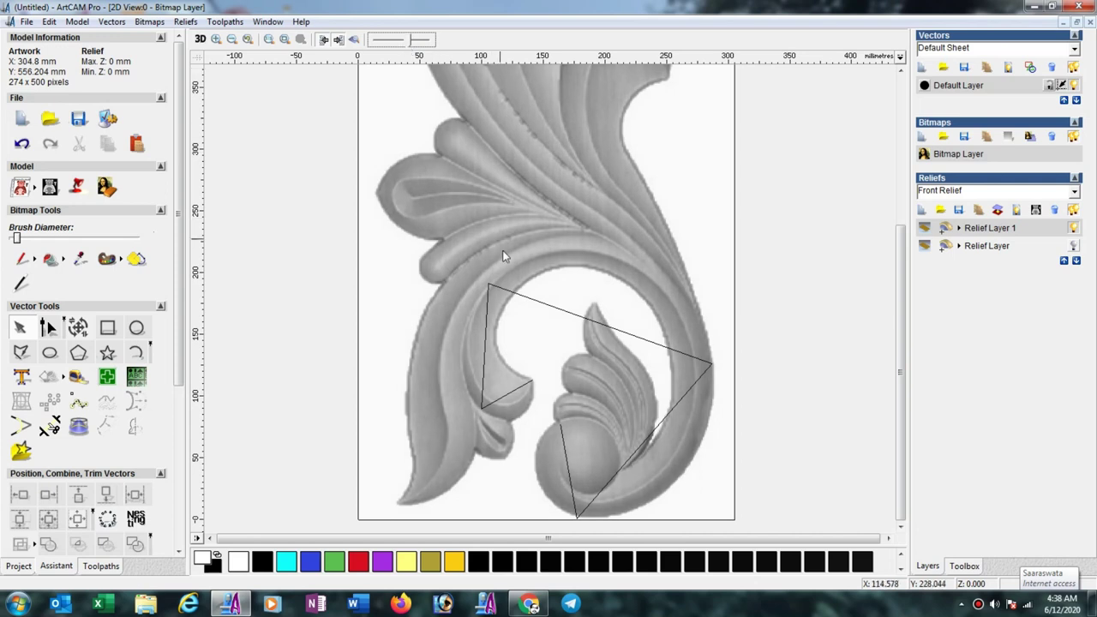
left_click(47, 327)
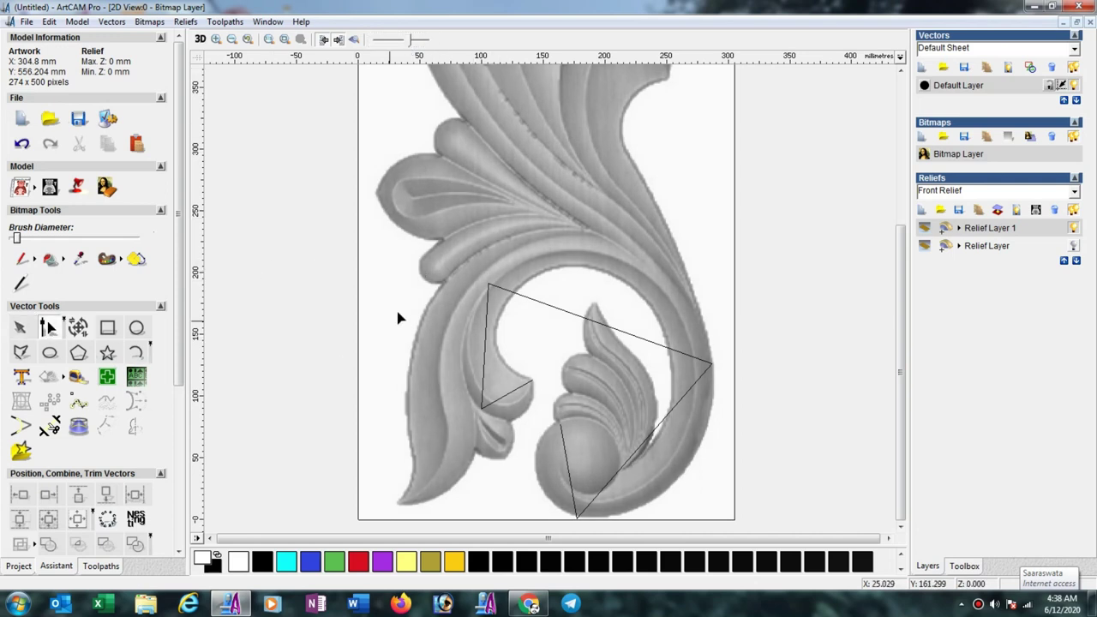
left_click(486, 318)
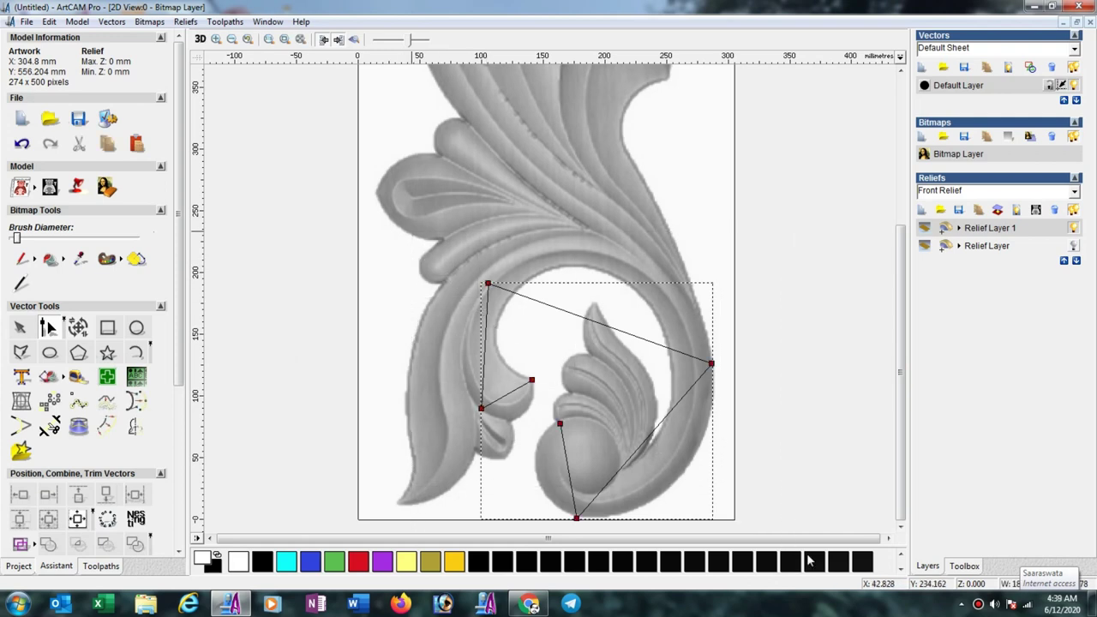
key("ctrl+a")
key("s")
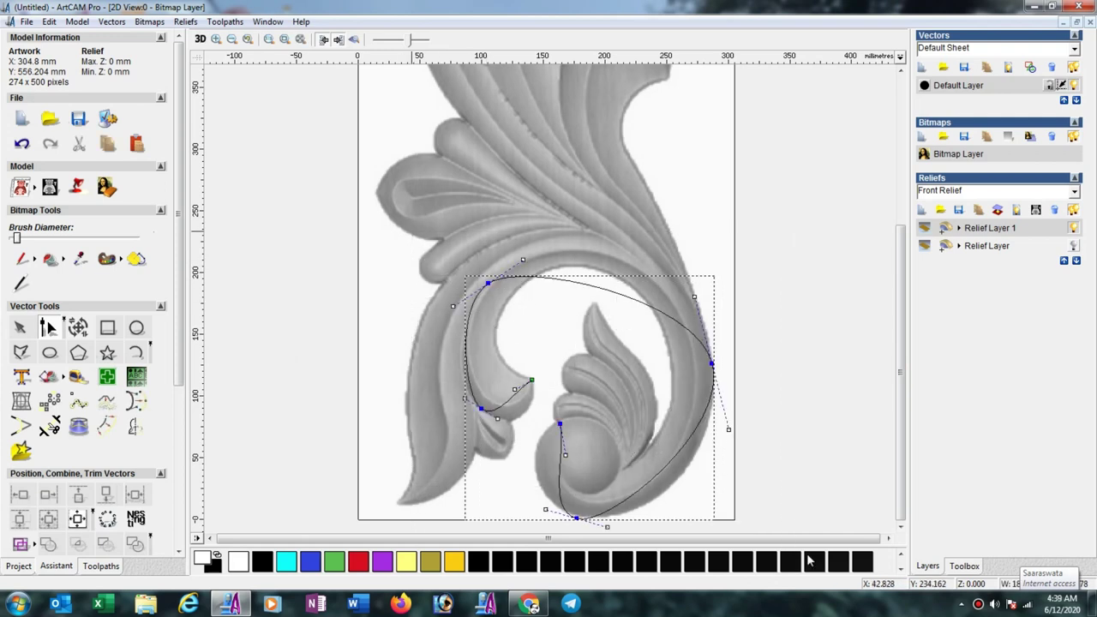
Reshape the curves along the inner leaf lobe, leaf tip and right outer arc.
left_click(514, 389)
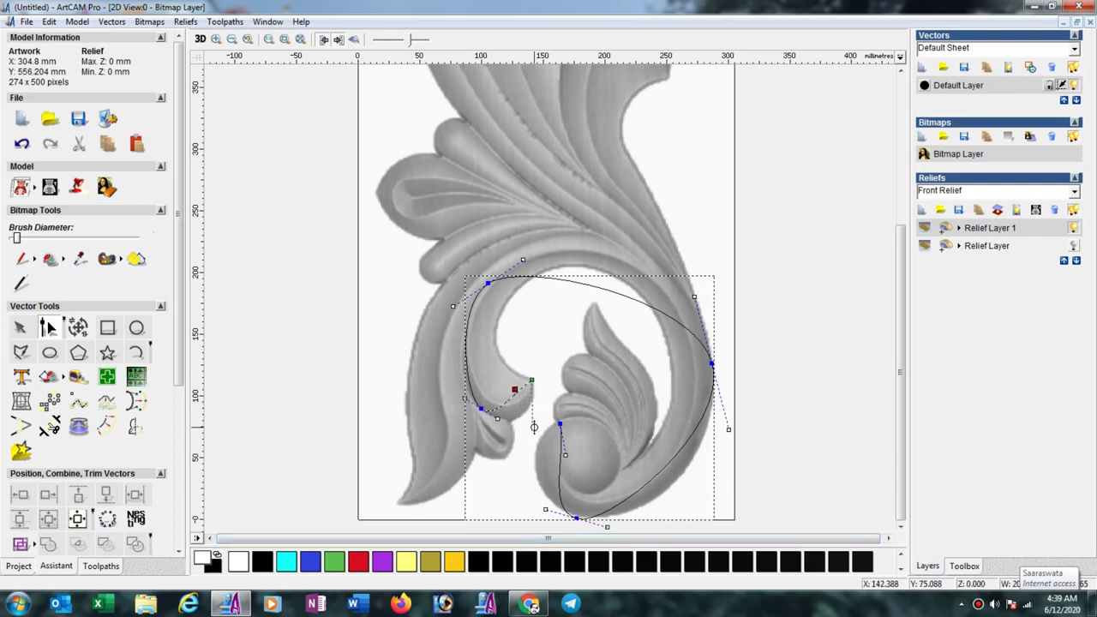
left_click_drag(534, 425, 536, 426)
scroll(511, 410, "up", 4)
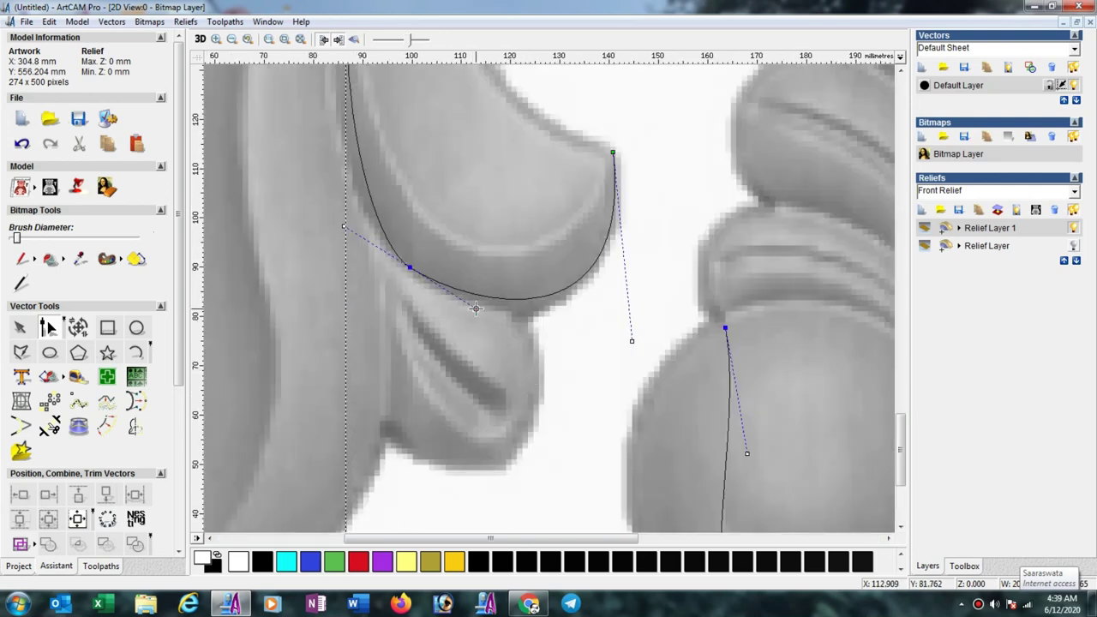
left_click_drag(476, 309, 481, 348)
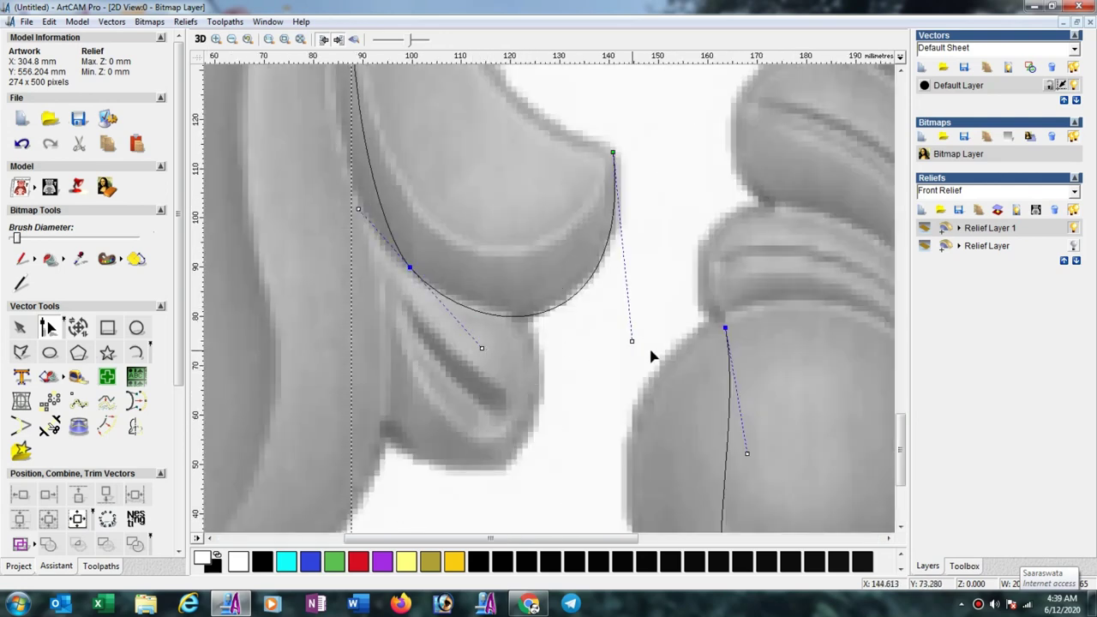
left_click_drag(632, 340, 653, 311)
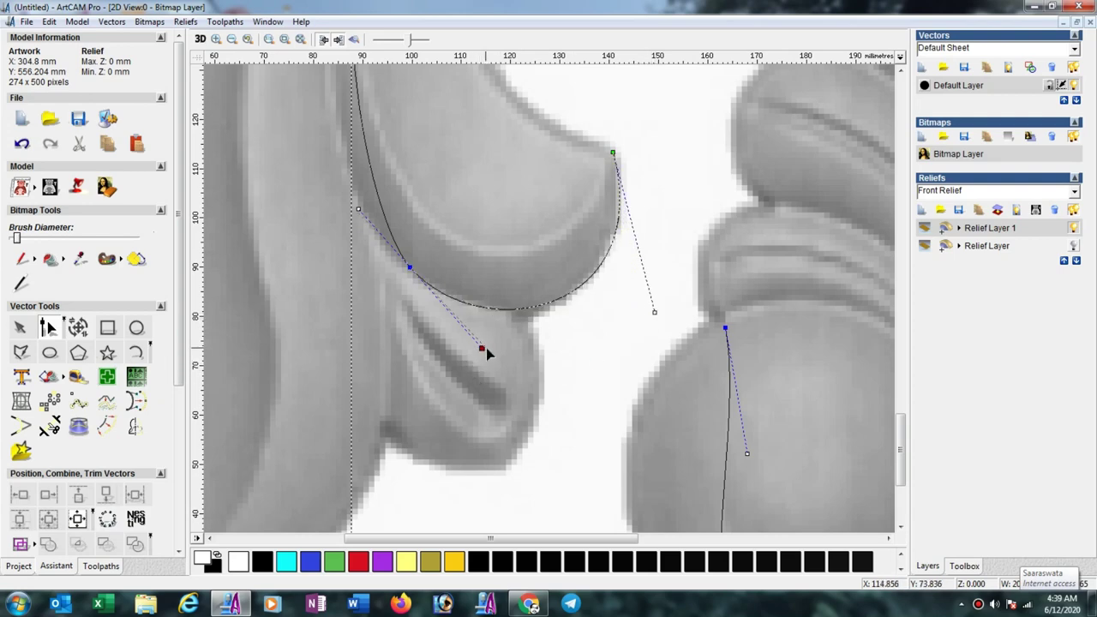
scroll(459, 210, "down", 2)
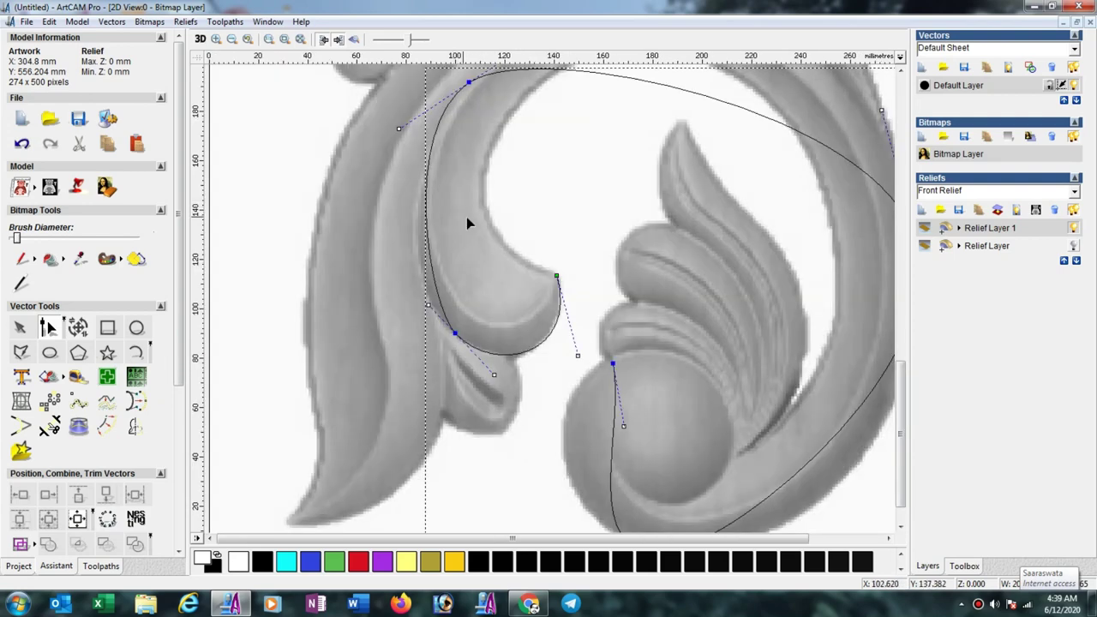
left_click(428, 304)
scroll(631, 338, "down", 4)
scroll(632, 337, "up", 2)
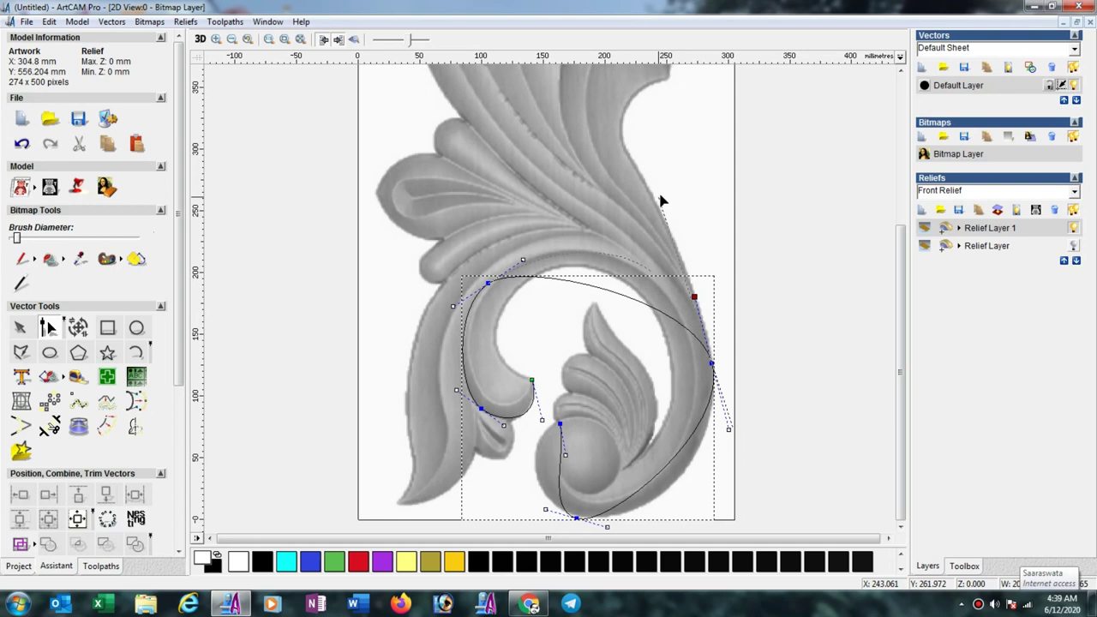
left_click_drag(660, 200, 663, 178)
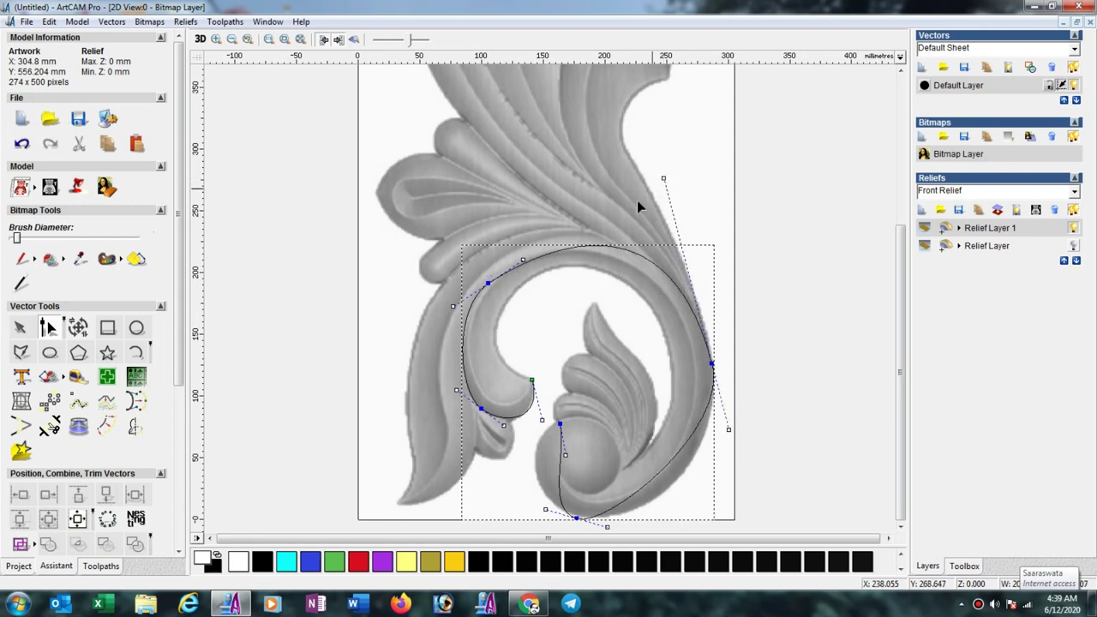
Lift the top arc and fit the left arc to the scroll's inner edge.
key("Escape")
left_click(525, 271)
left_click(523, 259)
left_click_drag(523, 259, 524, 244)
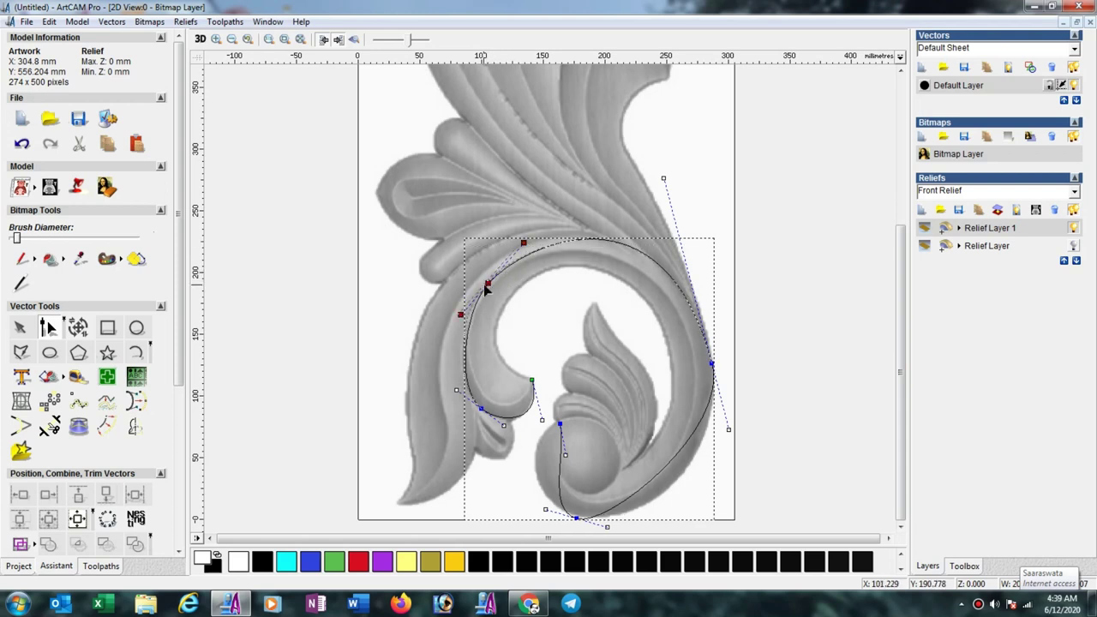
left_click_drag(489, 282, 451, 318)
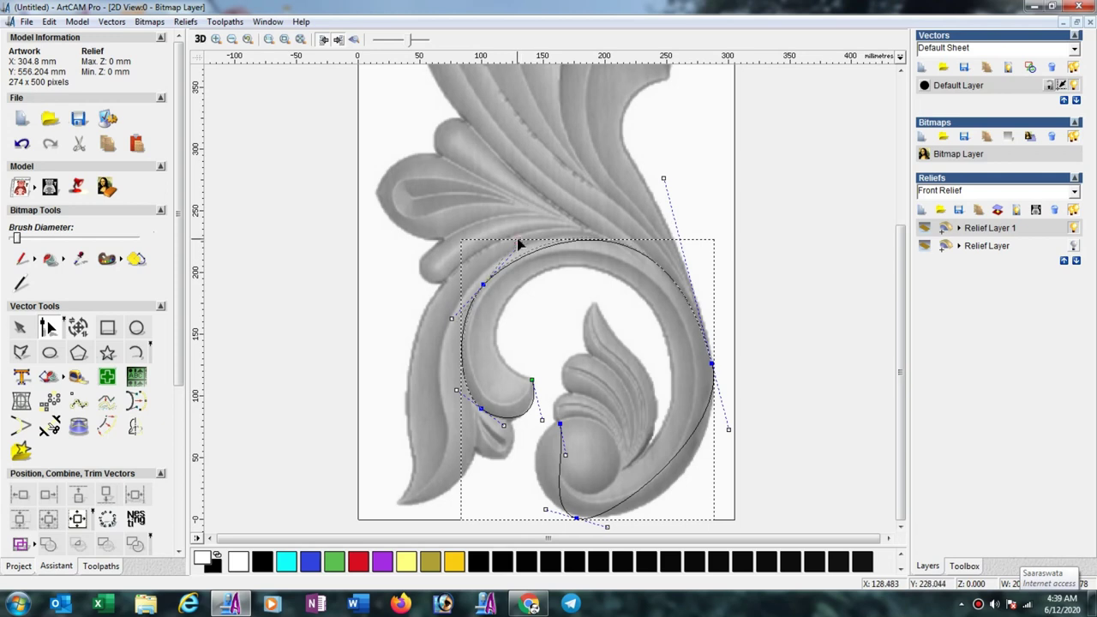
left_click_drag(520, 245, 517, 237)
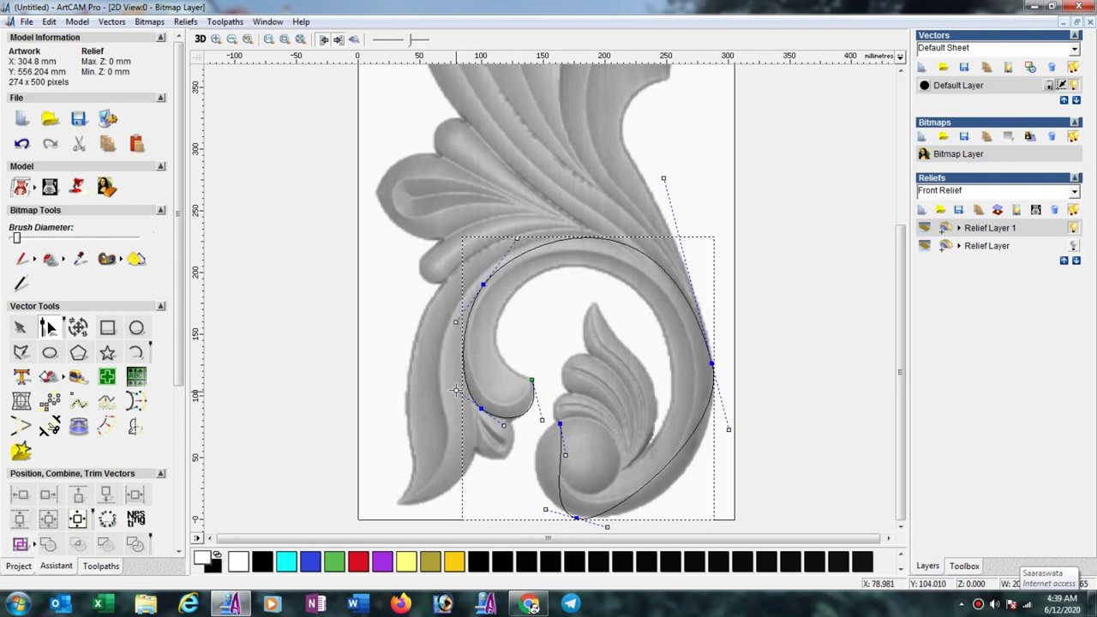
left_click_drag(456, 389, 449, 384)
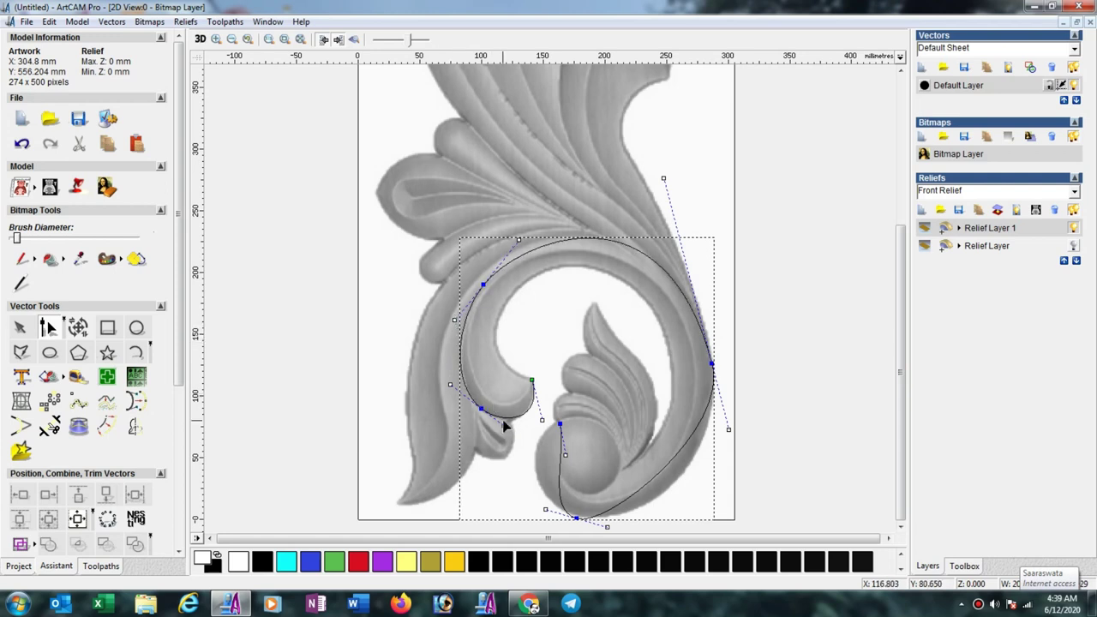
left_click_drag(505, 428, 545, 410)
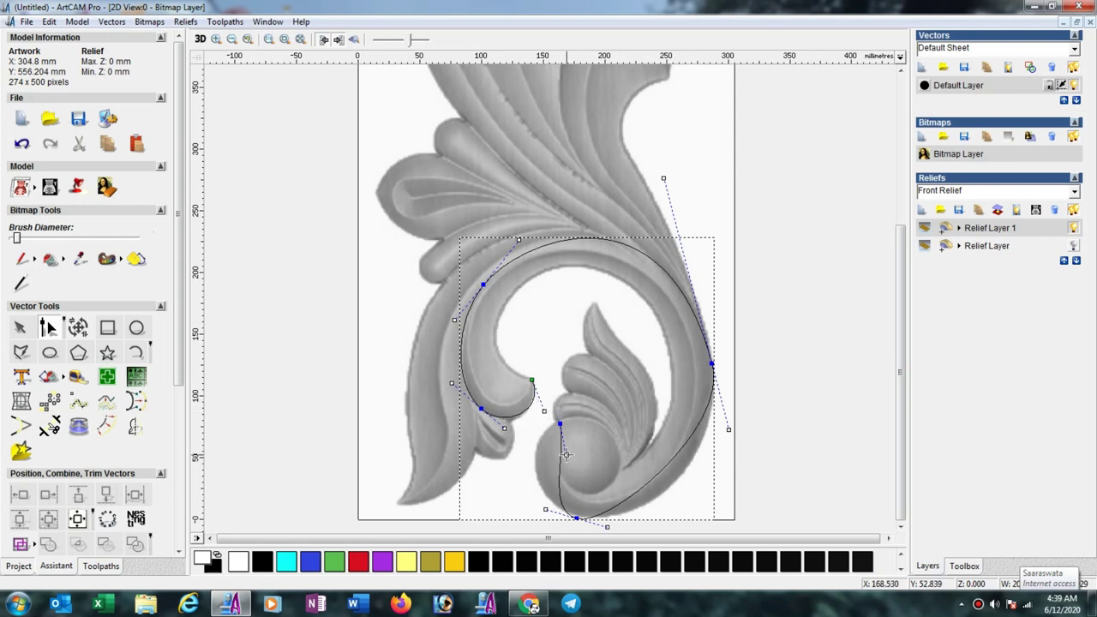
Adjust the handles and bottom node so the curve wraps the ball and follows the right arc.
left_click_drag(530, 461, 512, 454)
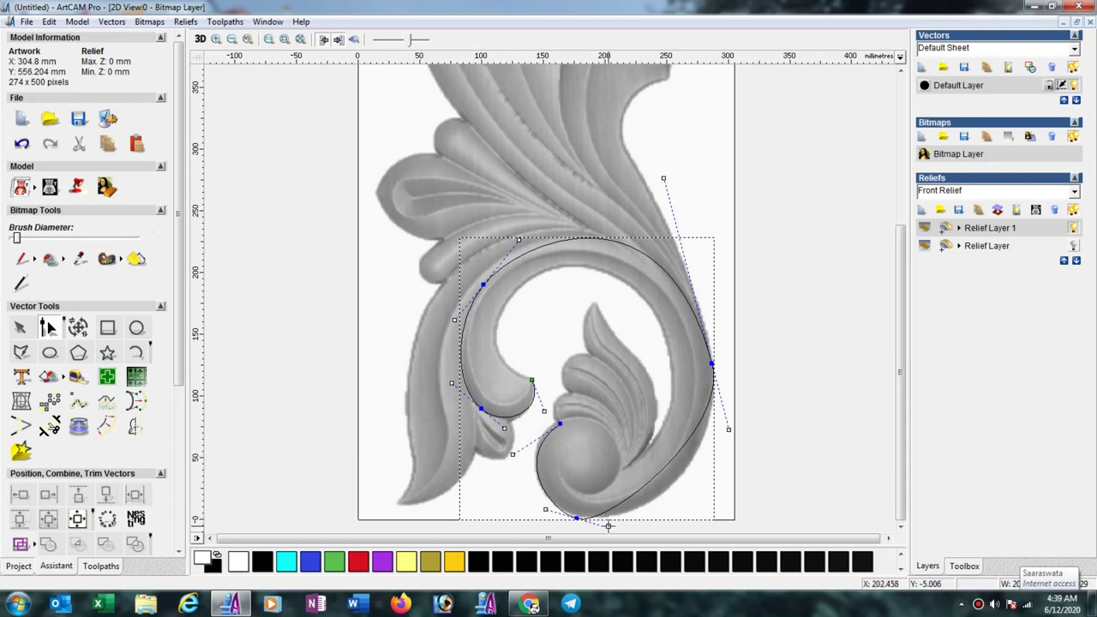
left_click_drag(625, 529, 671, 527)
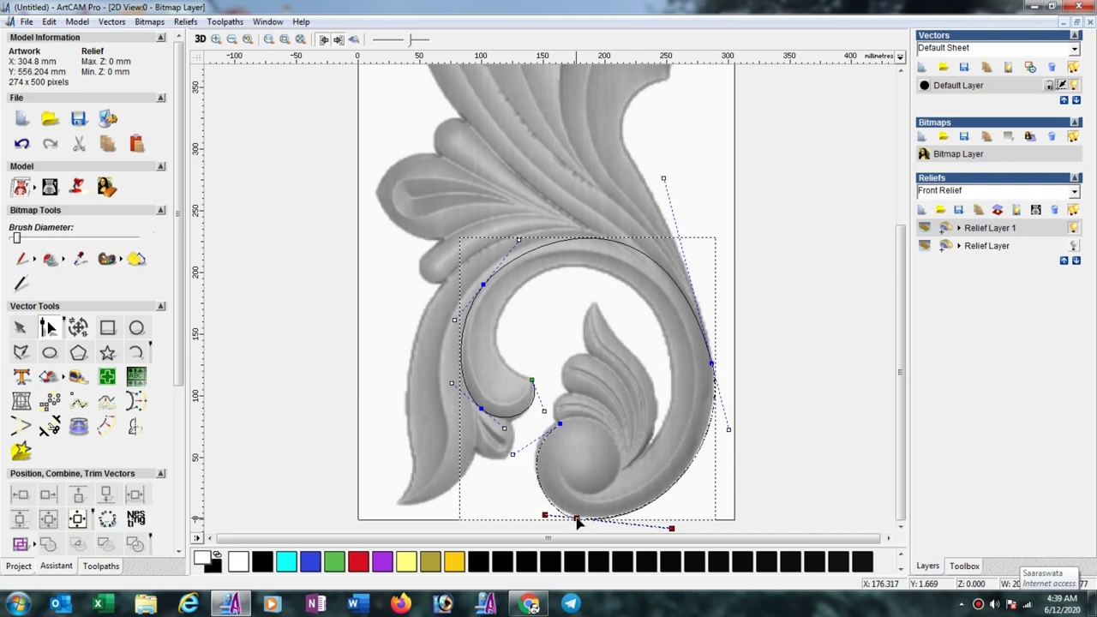
left_click_drag(577, 518, 538, 510)
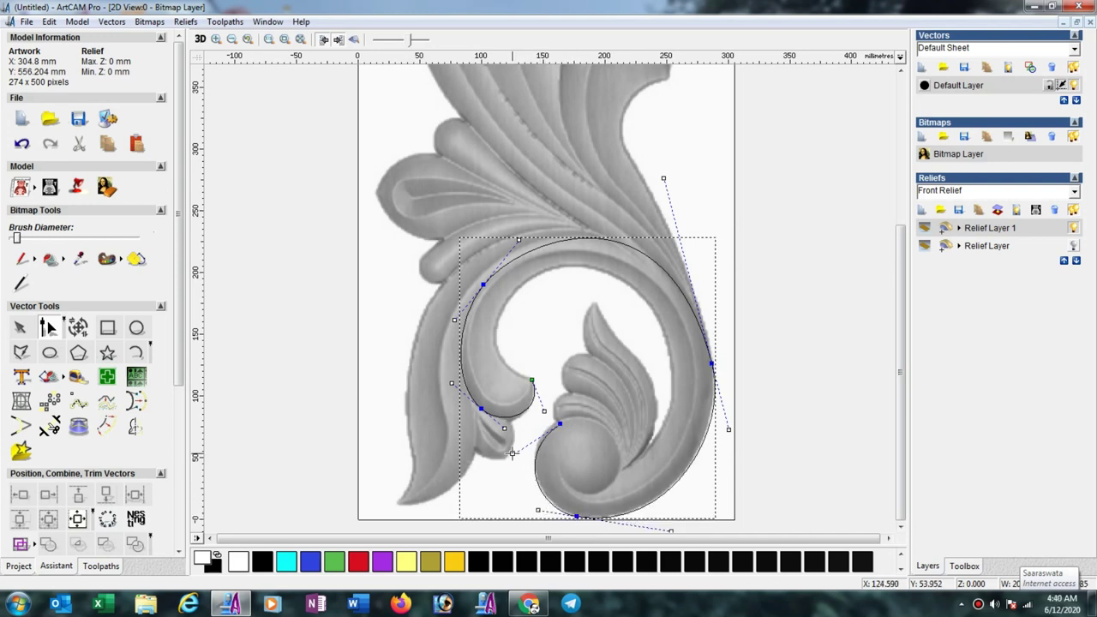
left_click_drag(516, 445, 515, 443)
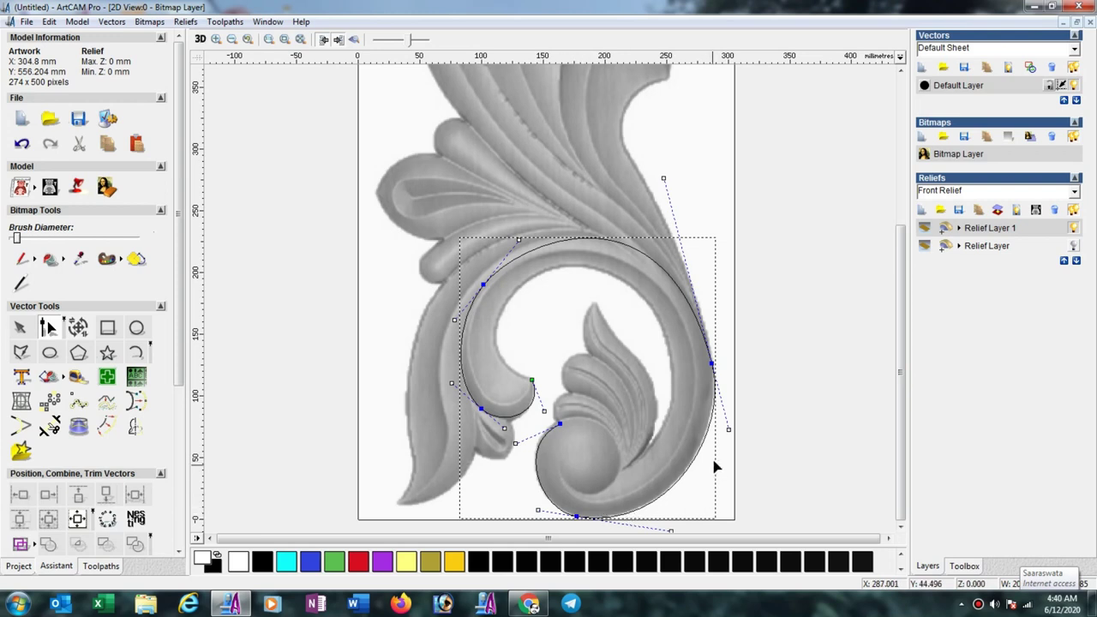
left_click_drag(729, 435, 727, 438)
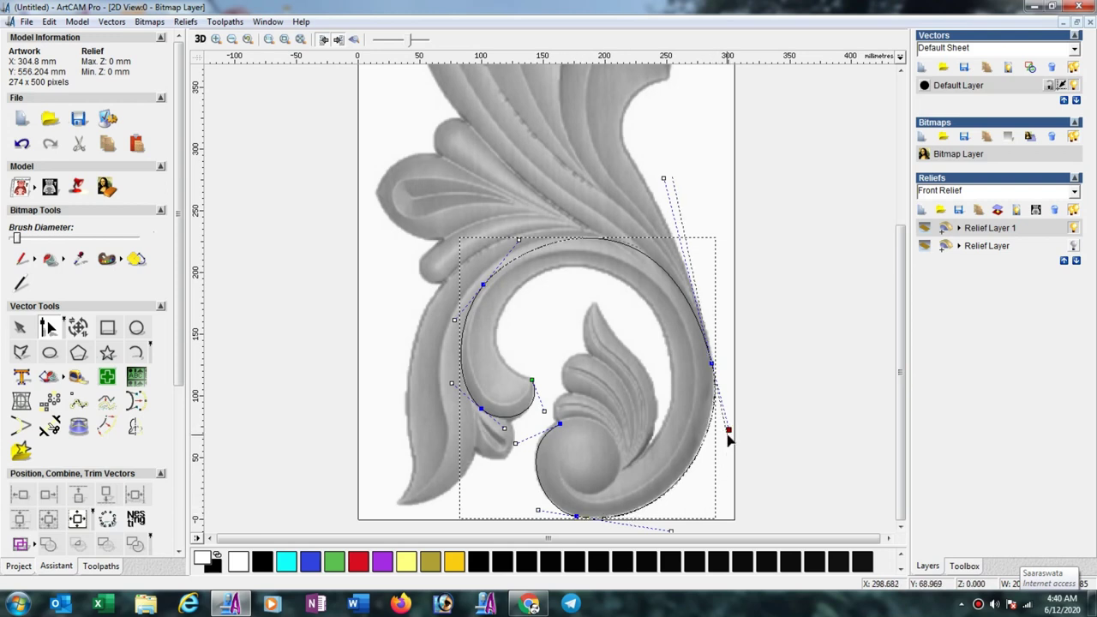
left_click_drag(728, 437, 725, 434)
left_click(576, 515)
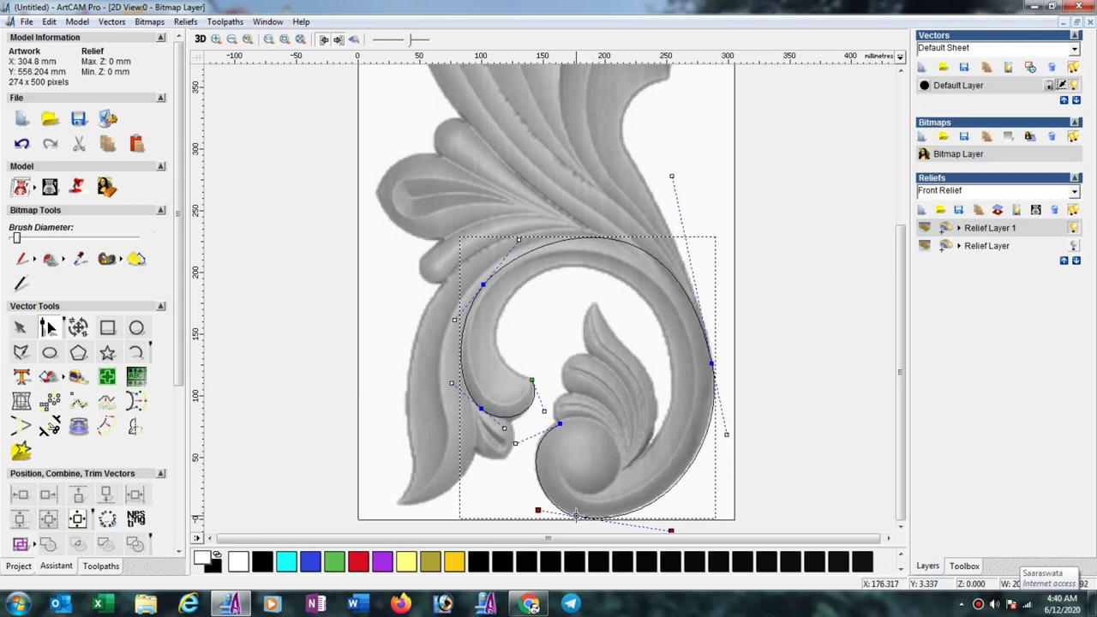
left_click_drag(576, 515, 574, 513)
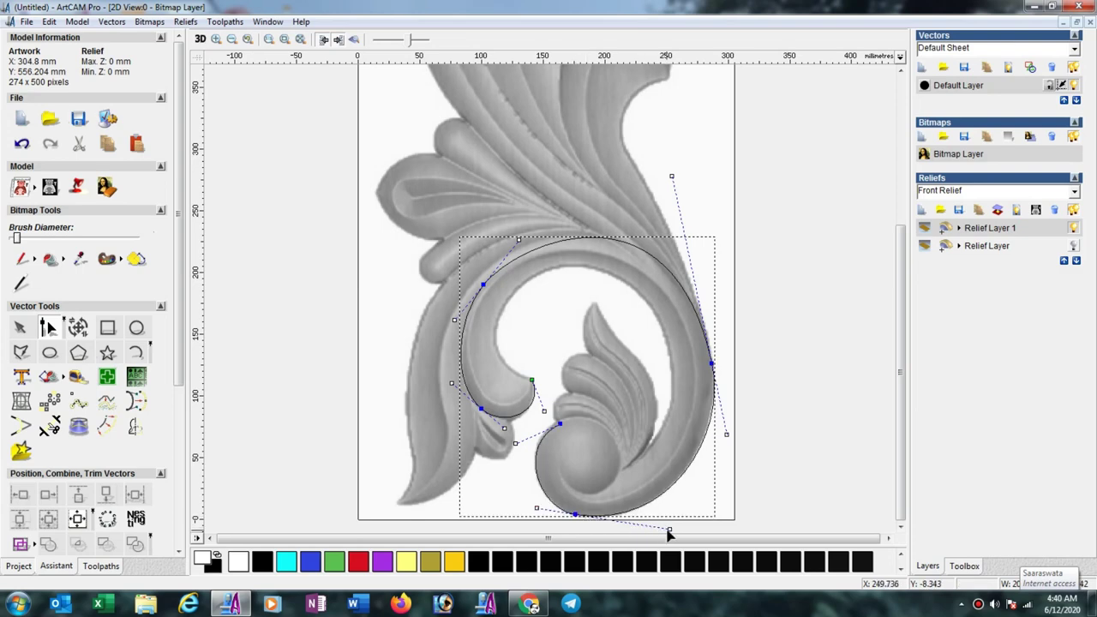
left_click_drag(668, 529, 666, 532)
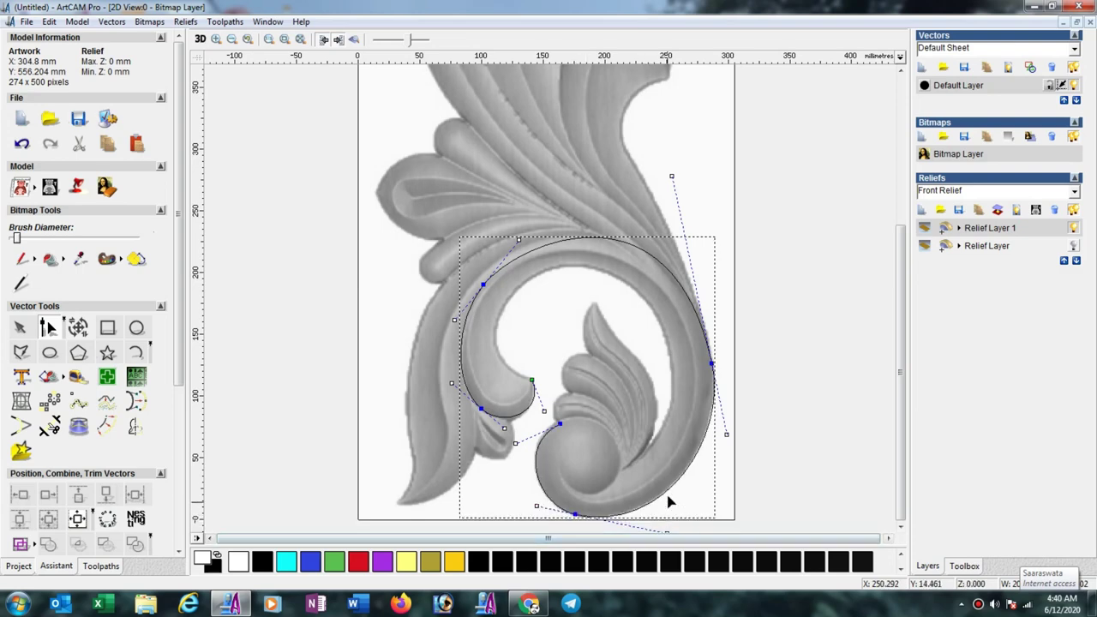
Tweak the ball-top node, bottom, top-right and left arcs to hug the scroll outline.
scroll(565, 421, "up", 2)
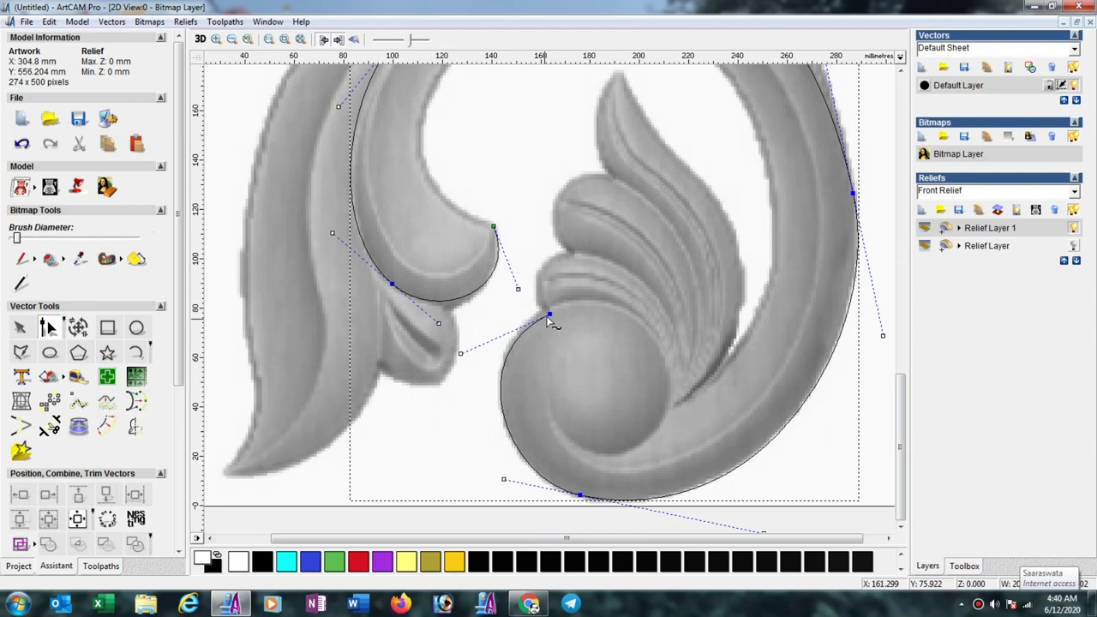
left_click_drag(549, 316, 549, 306)
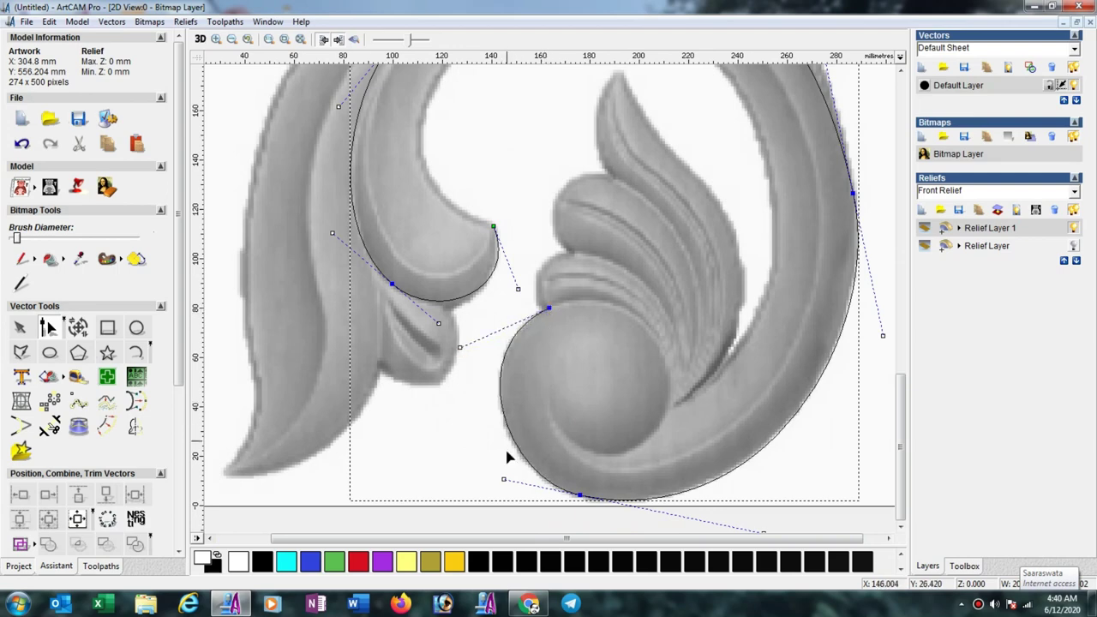
left_click_drag(504, 478, 502, 483)
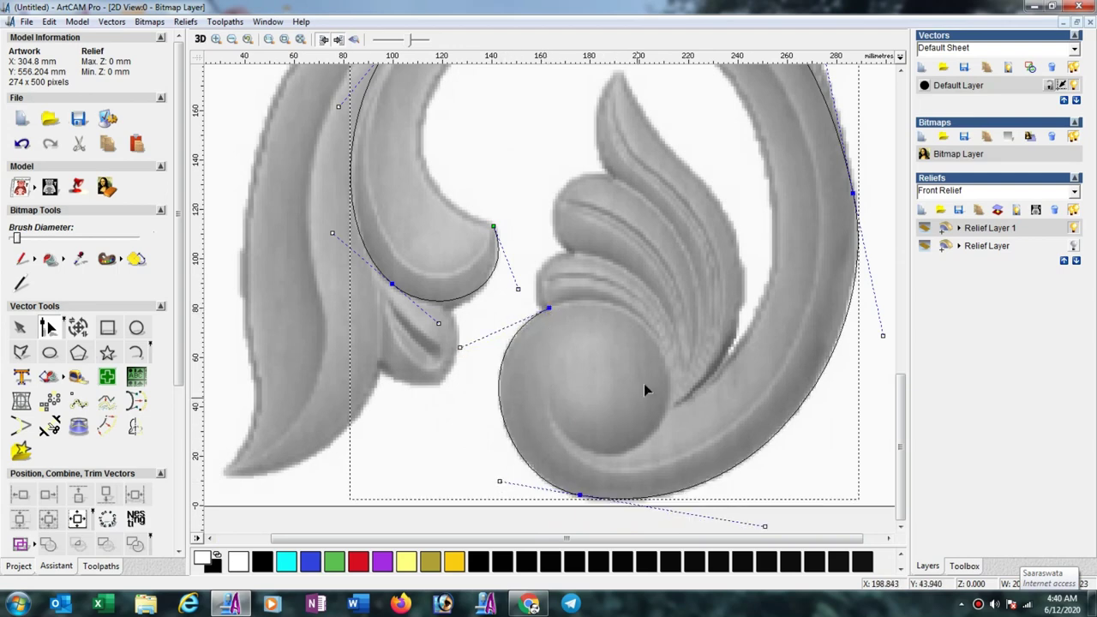
scroll(646, 387, "down", 2)
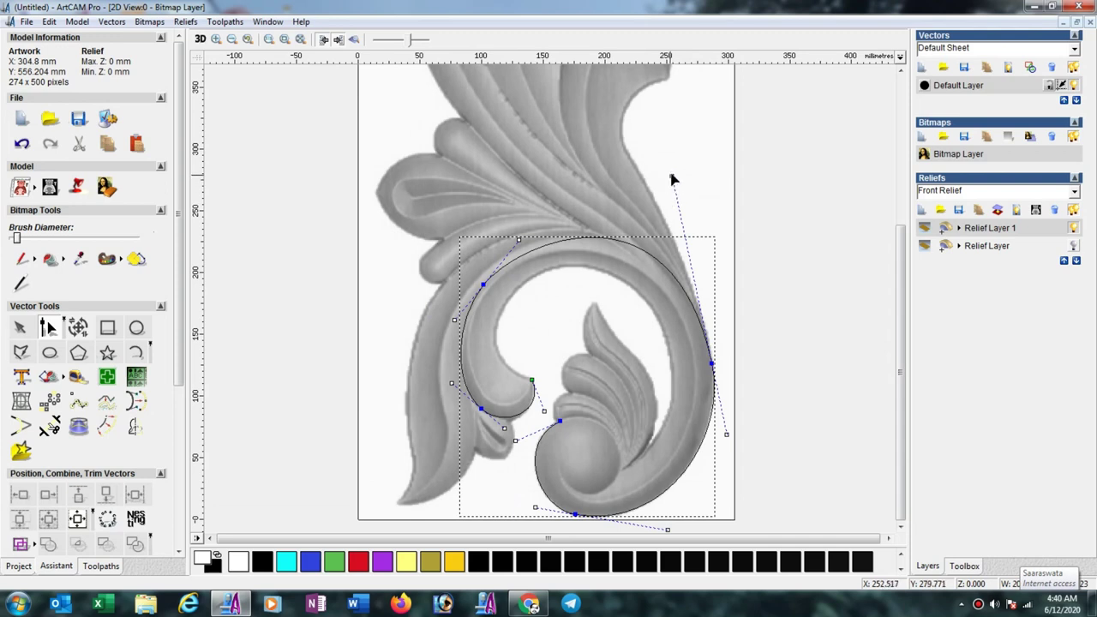
left_click_drag(672, 176, 667, 192)
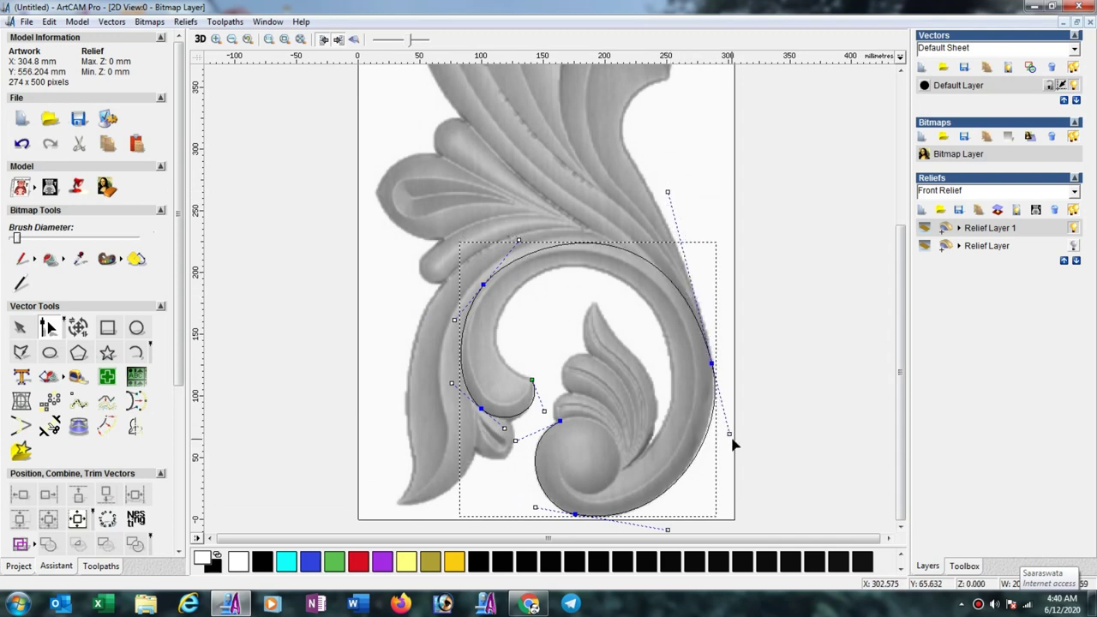
left_click_drag(729, 434, 723, 436)
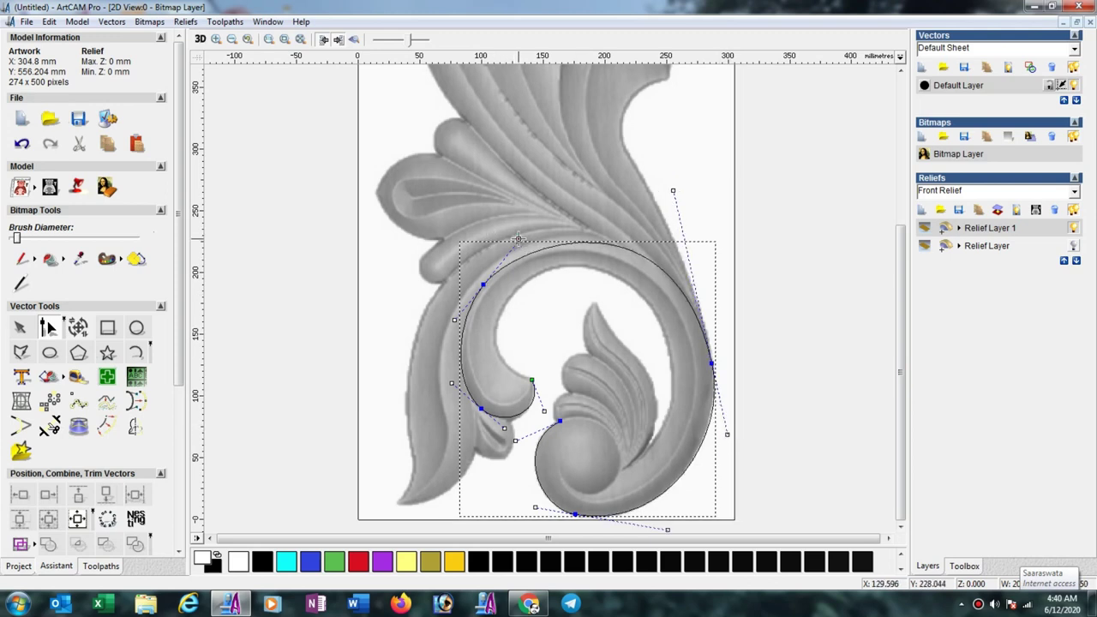
left_click_drag(518, 239, 519, 234)
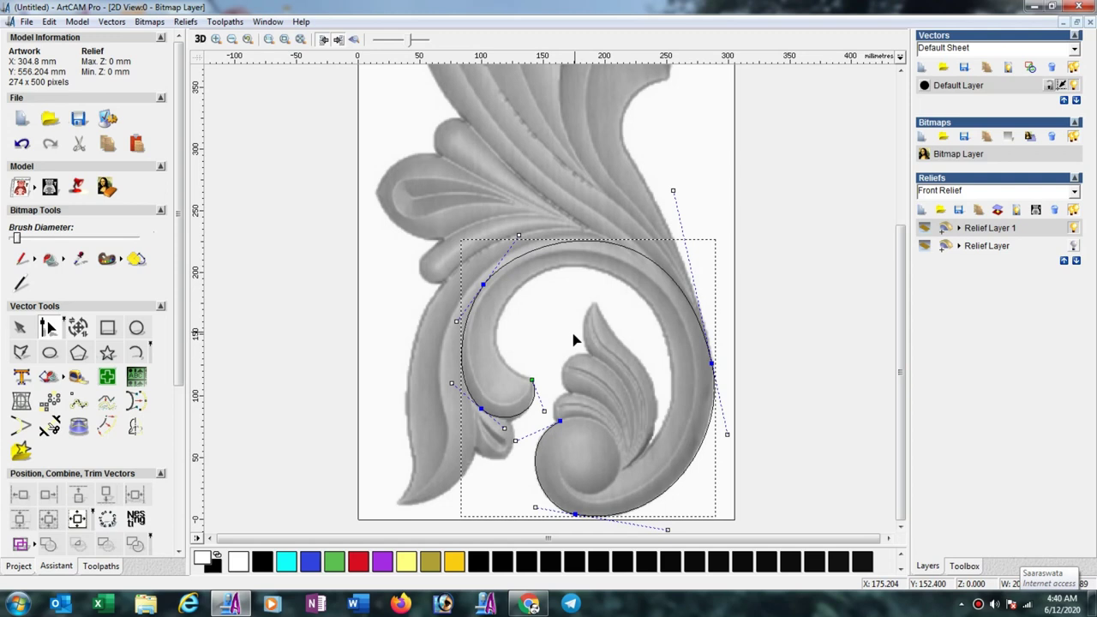
scroll(531, 372, "up", 2)
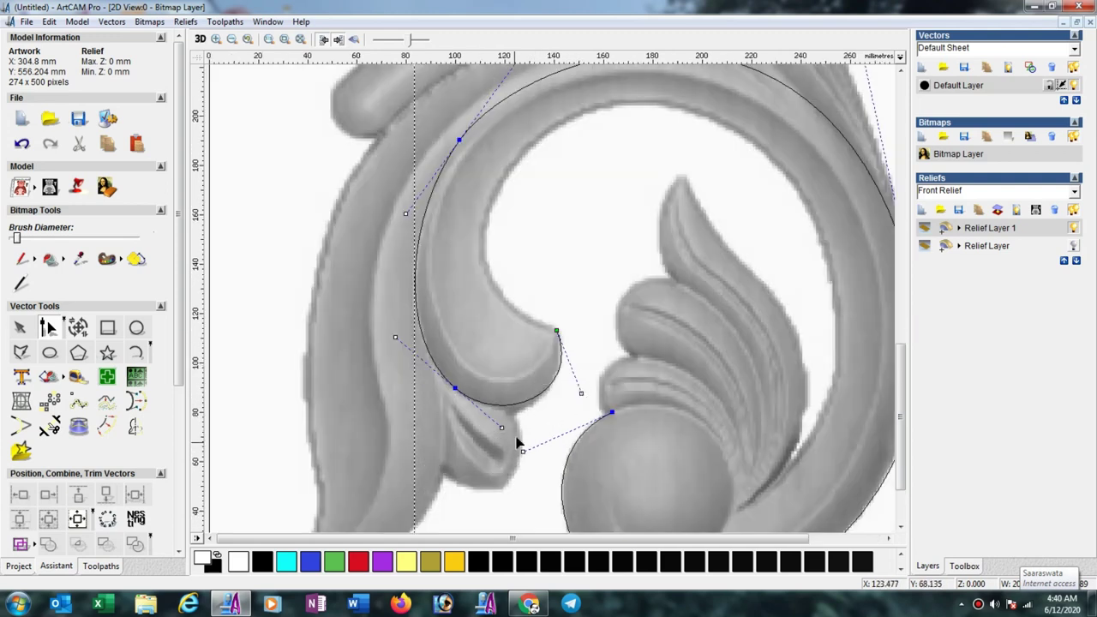
left_click_drag(502, 427, 505, 444)
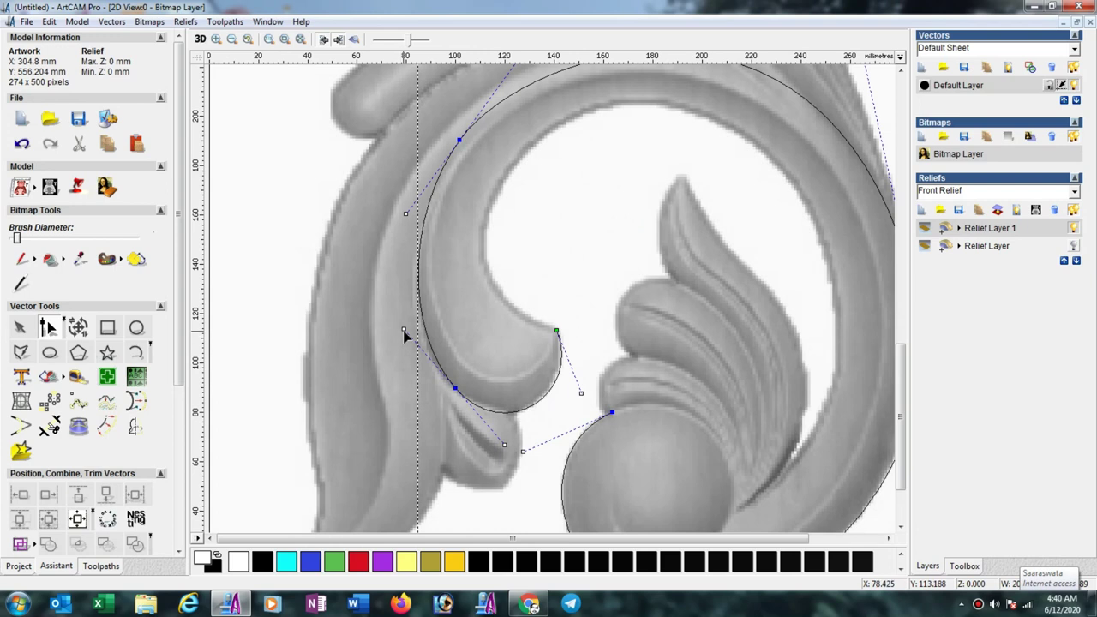
left_click_drag(403, 330, 395, 329)
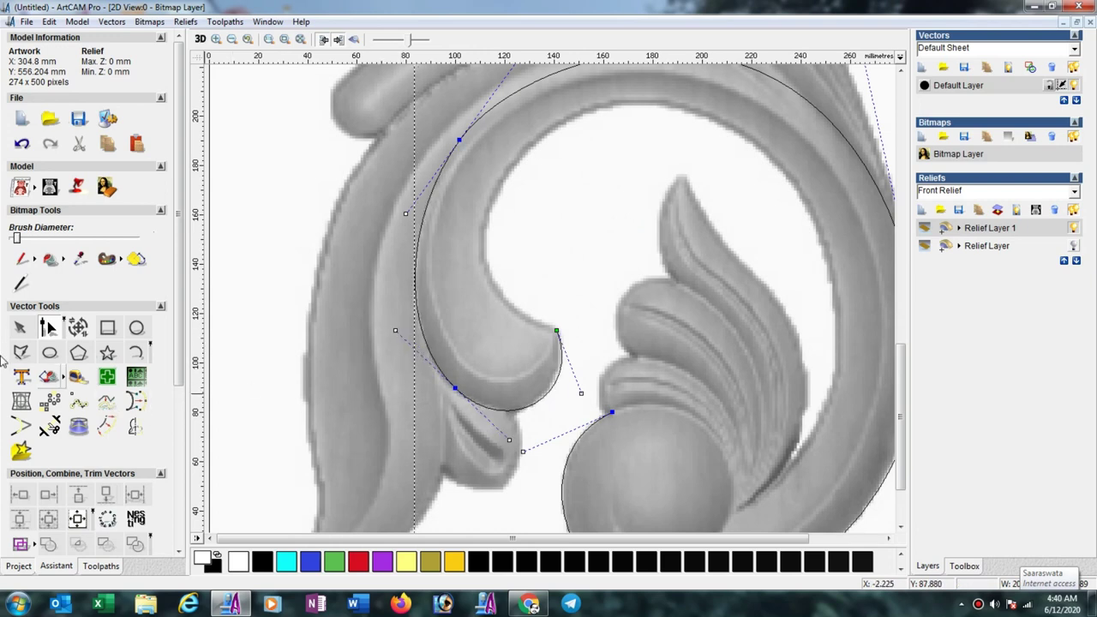
Draw a six-point polyline from the inner curl tip around the spiral to inside the ball.
left_click(48, 327)
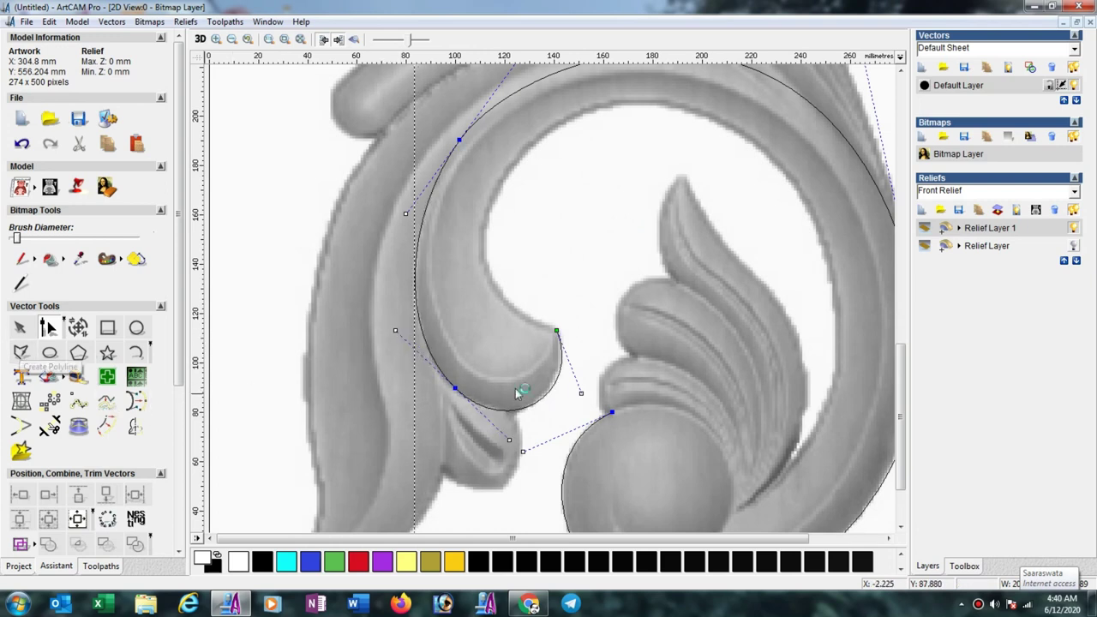
left_click(555, 331)
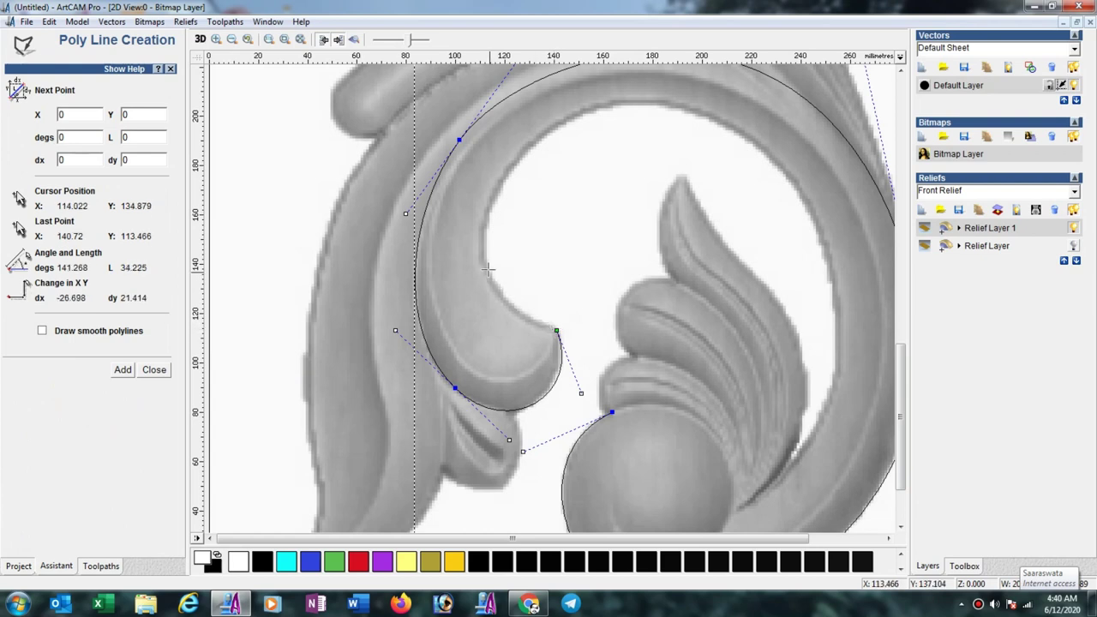
left_click(491, 249)
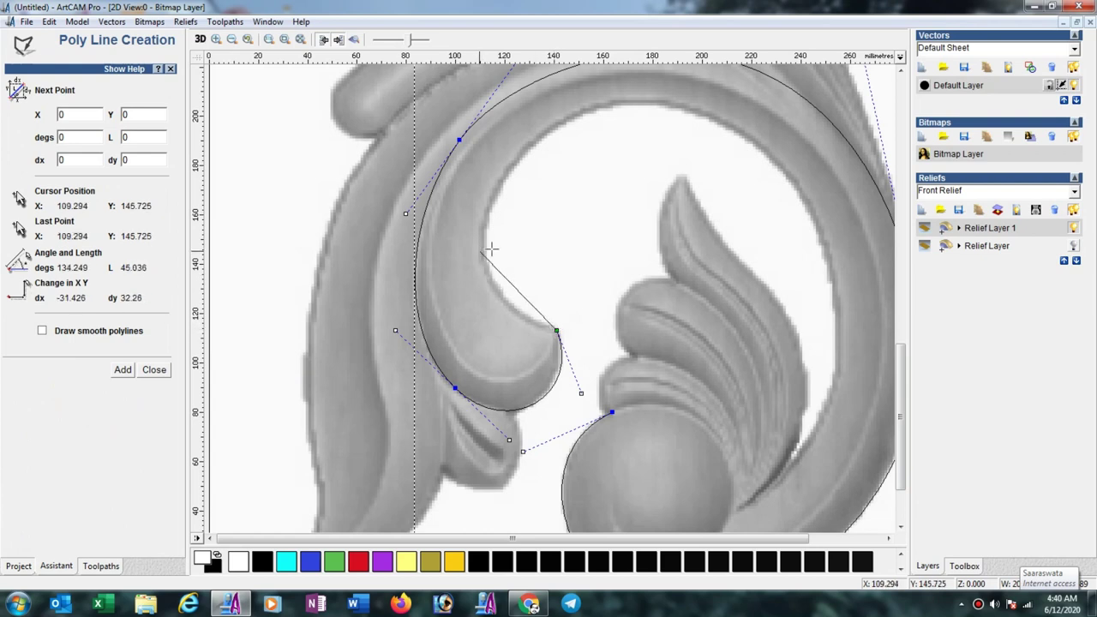
left_click(642, 103)
left_click(840, 313)
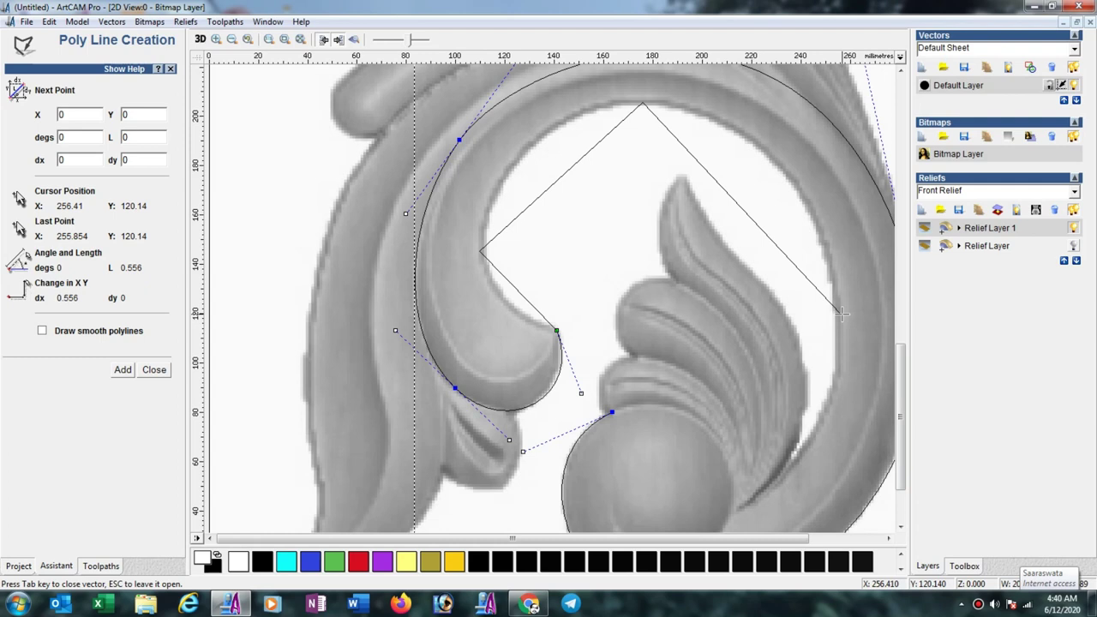
scroll(839, 313, "down", 1)
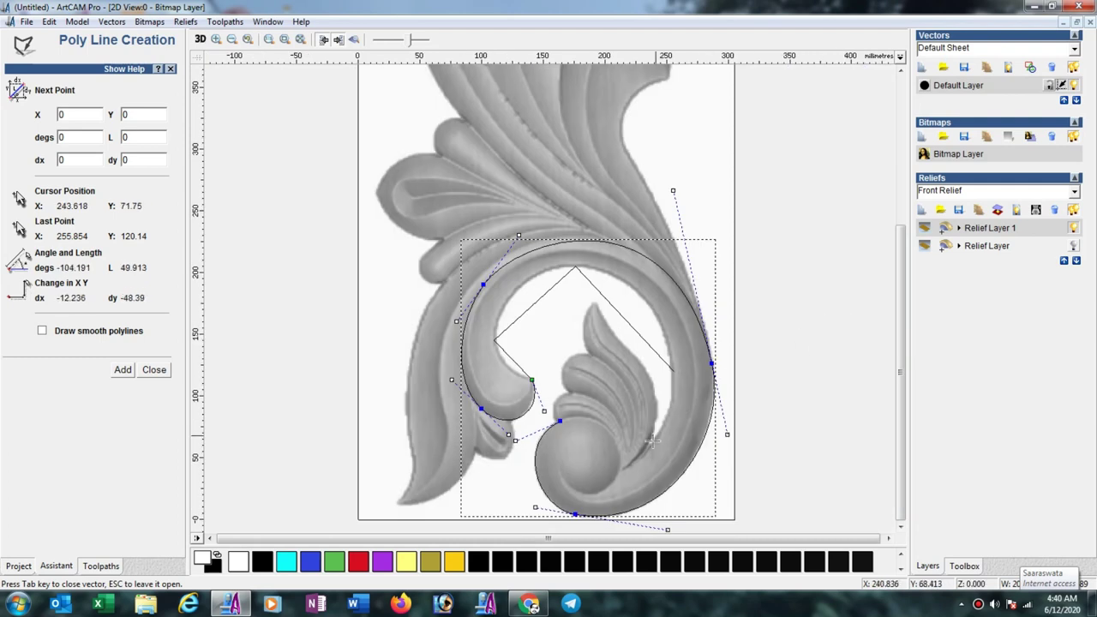
left_click(606, 469)
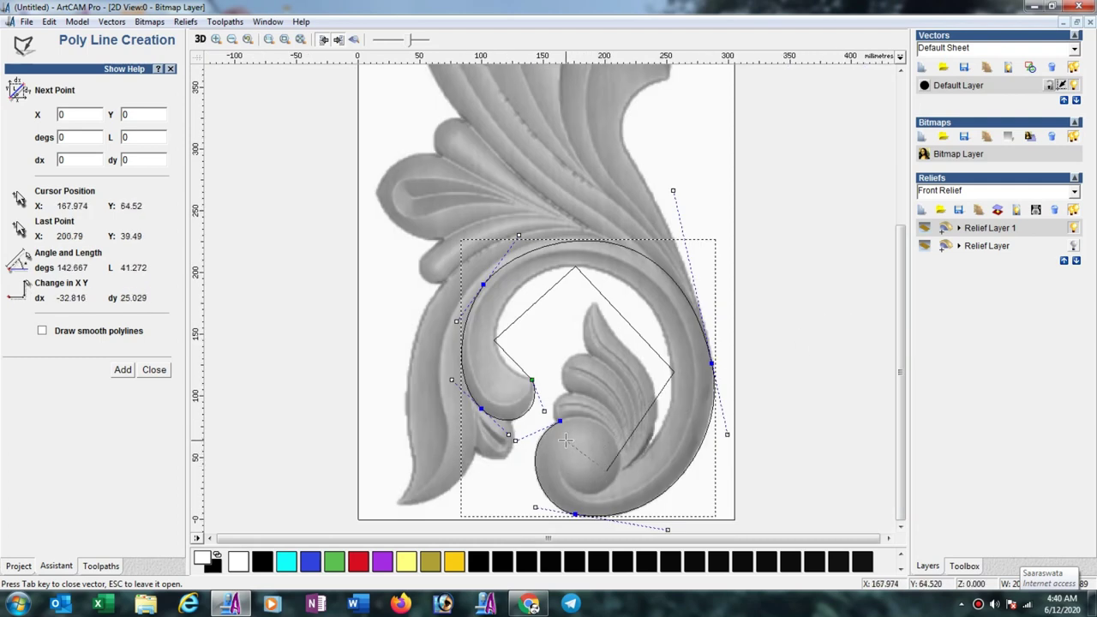
left_click(566, 441)
Leave the polyline open, select all its nodes and convert the spans to smooth curves.
key("Escape")
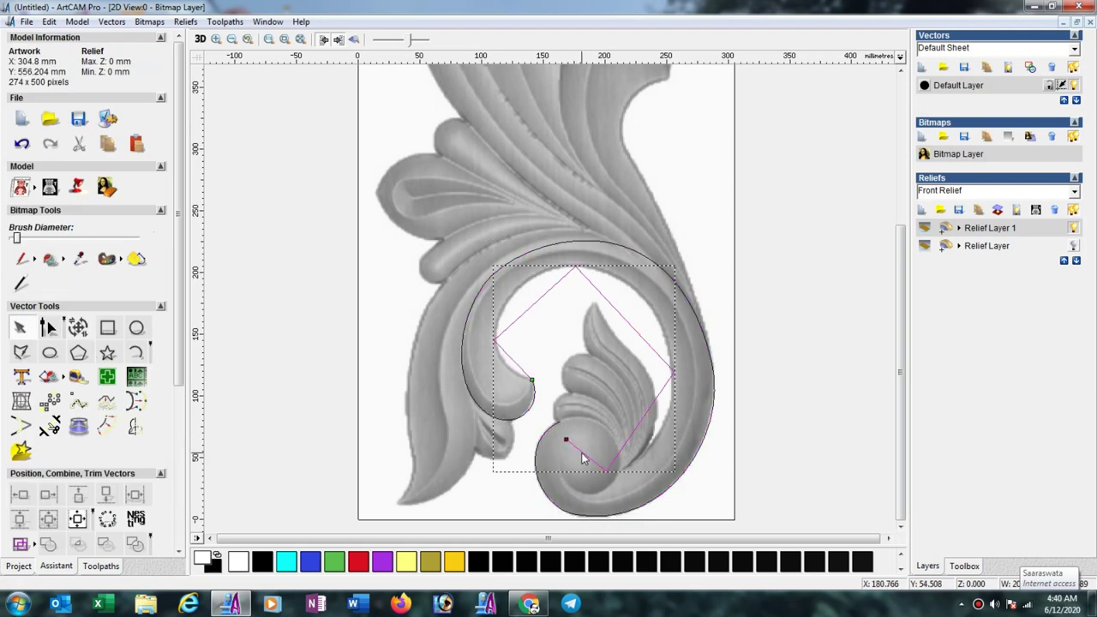
left_click(48, 326)
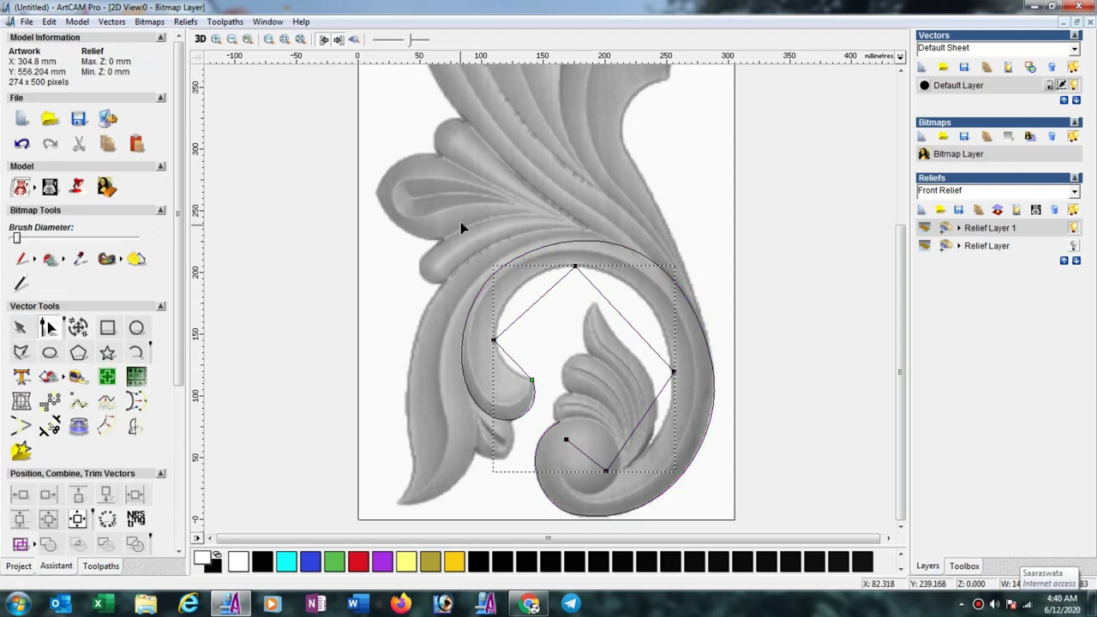
left_click_drag(460, 227, 724, 503)
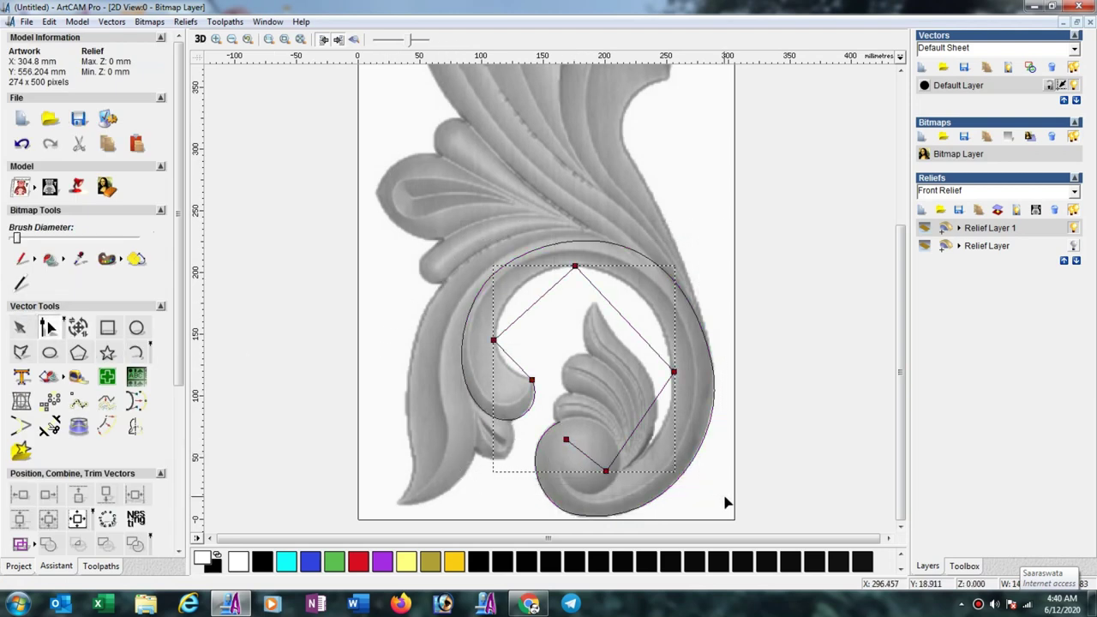
key("s")
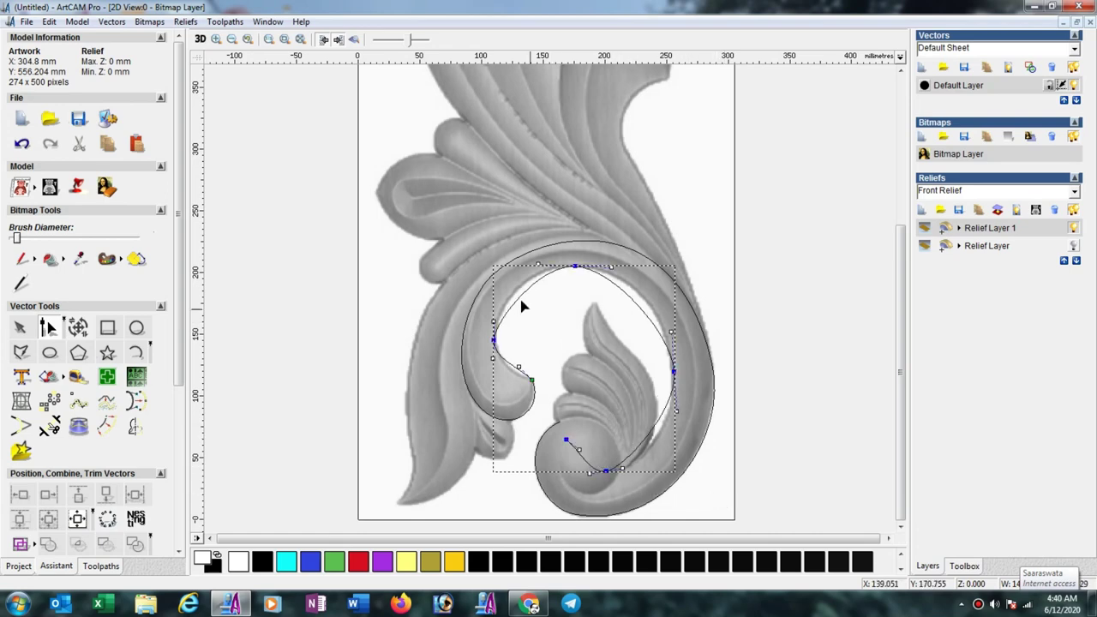
scroll(523, 306, "up", 2)
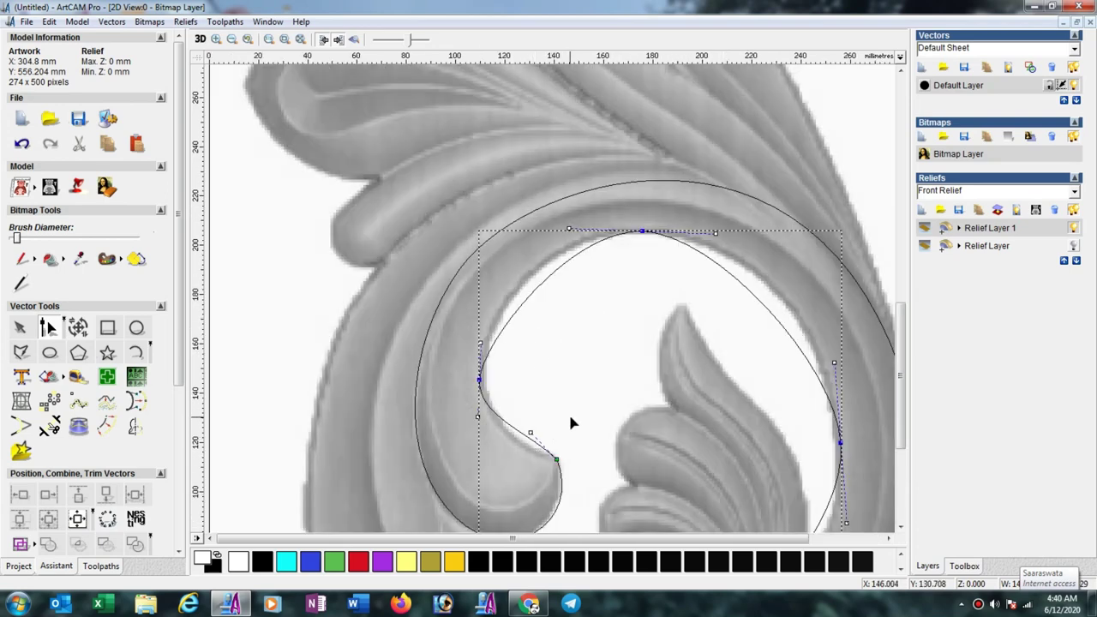
Reshape the curl-tip, left and right sides of the curve to follow the inner edge.
left_click(531, 433)
left_click_drag(520, 446, 520, 444)
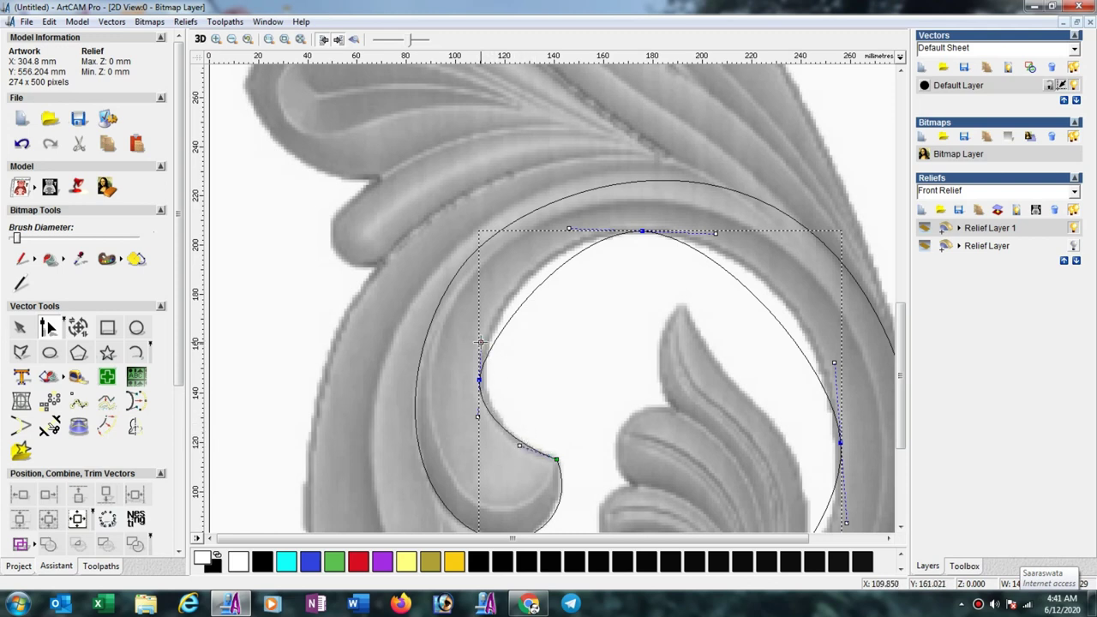
left_click_drag(480, 342, 484, 284)
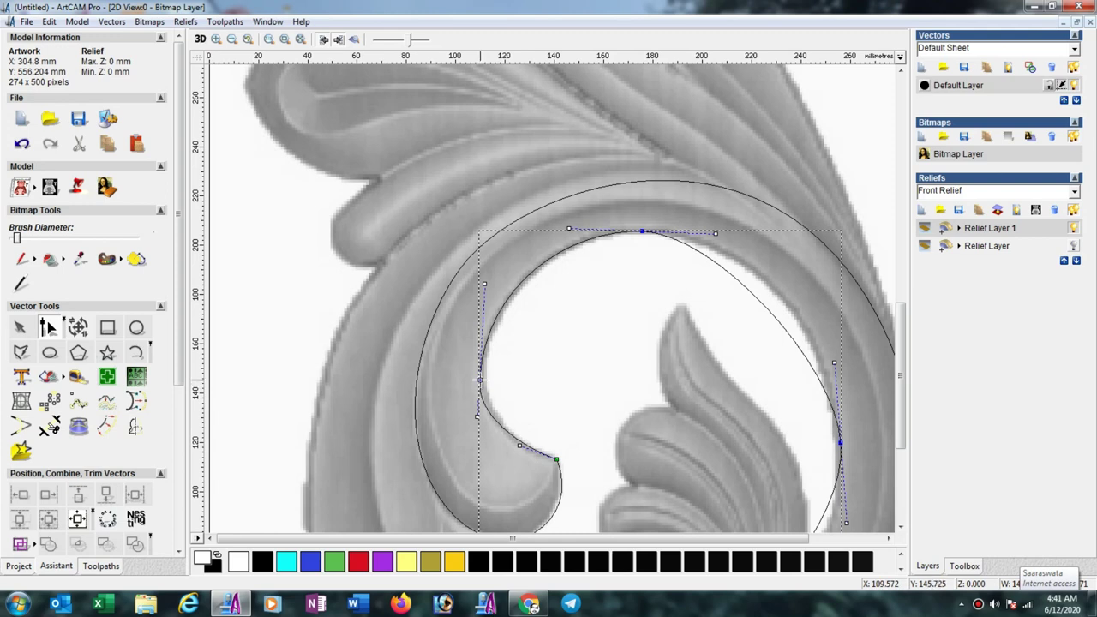
left_click_drag(480, 379, 486, 377)
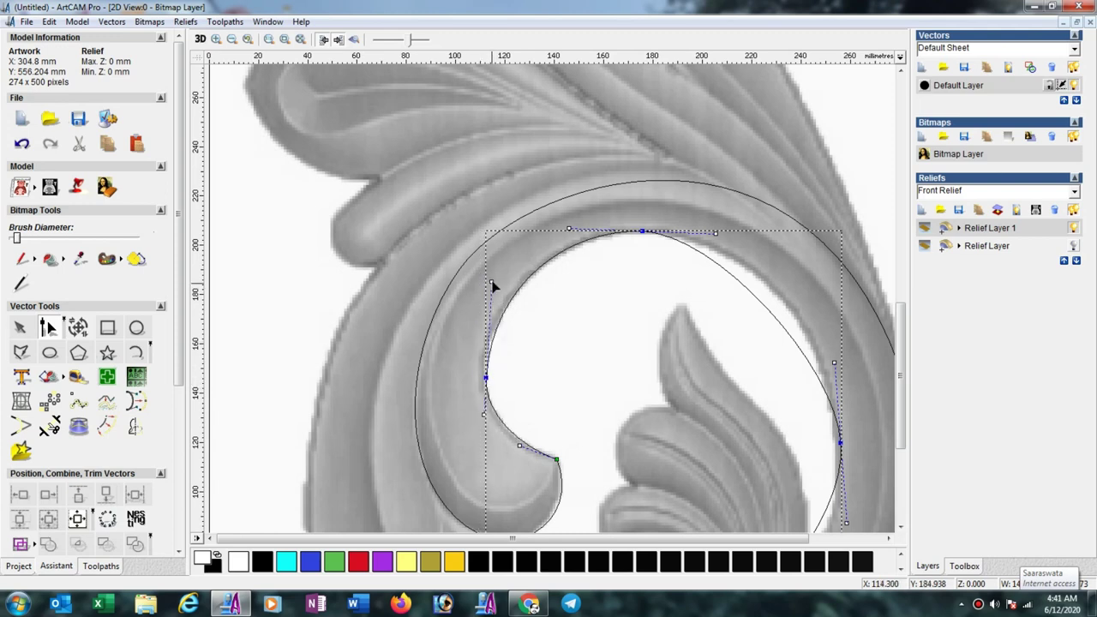
left_click_drag(489, 286, 482, 289)
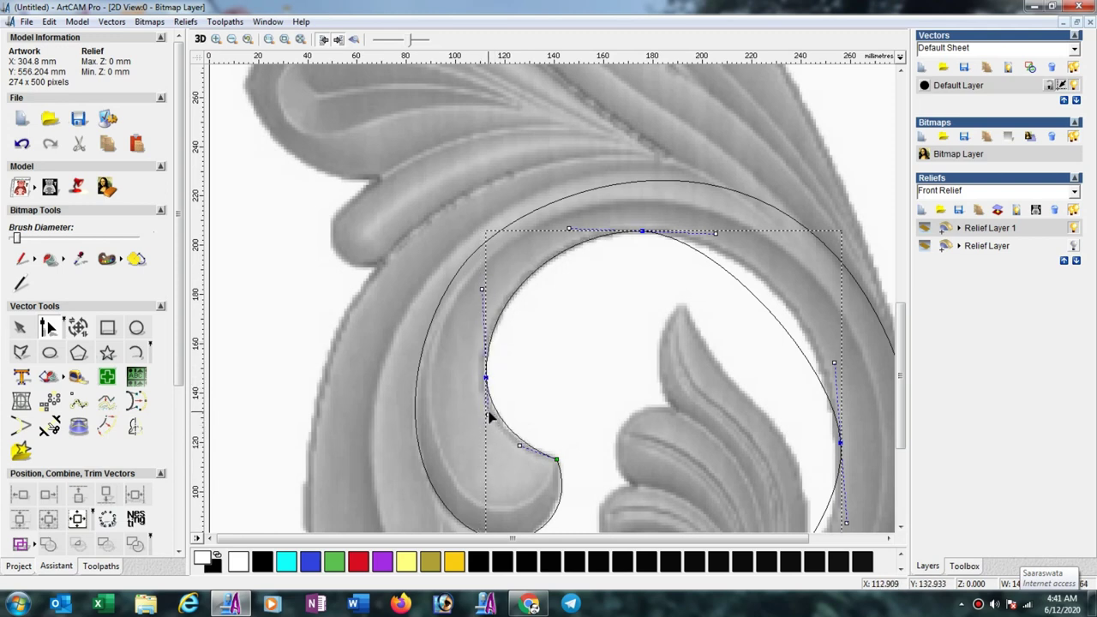
left_click_drag(488, 417, 490, 426)
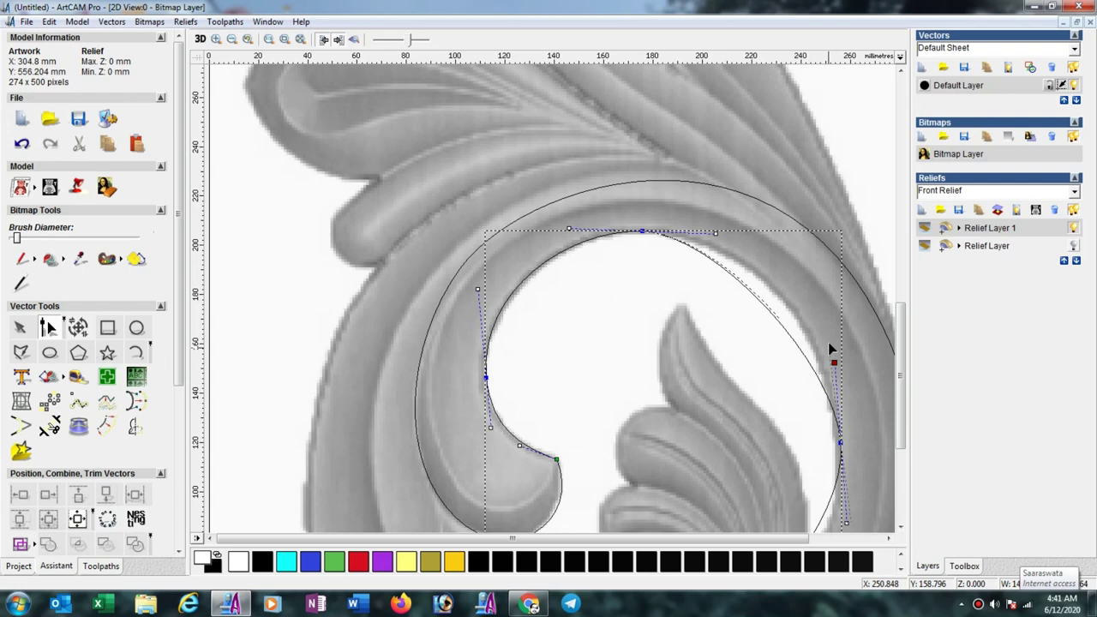
left_click_drag(833, 360, 828, 296)
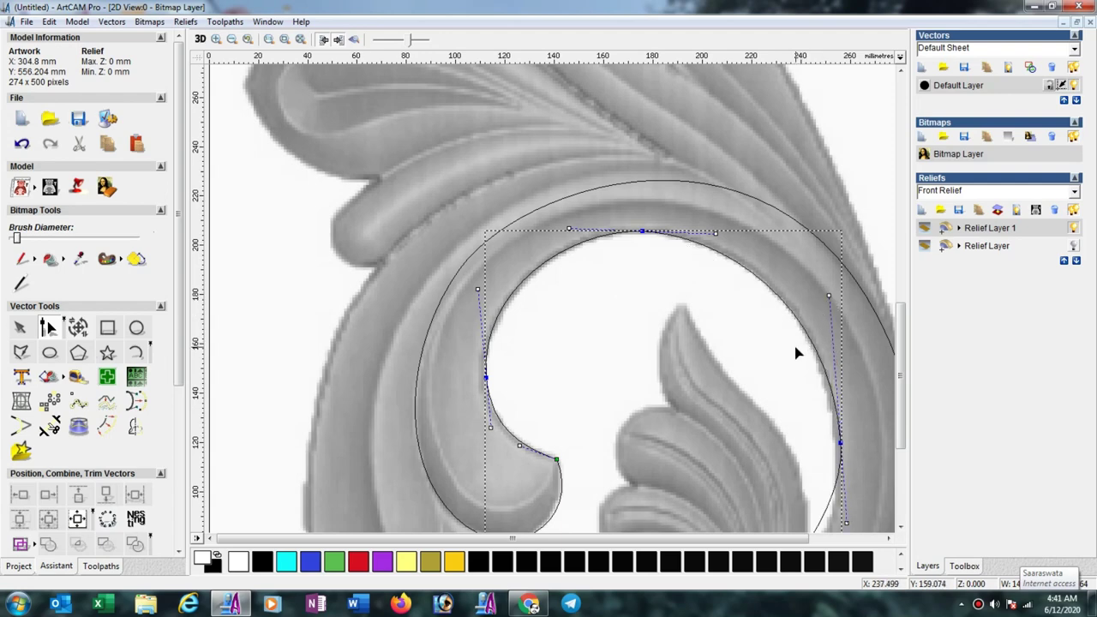
Reshape the inner curve's lower end so it curls snugly over the ball.
scroll(796, 353, "down", 3)
scroll(740, 360, "up", 3)
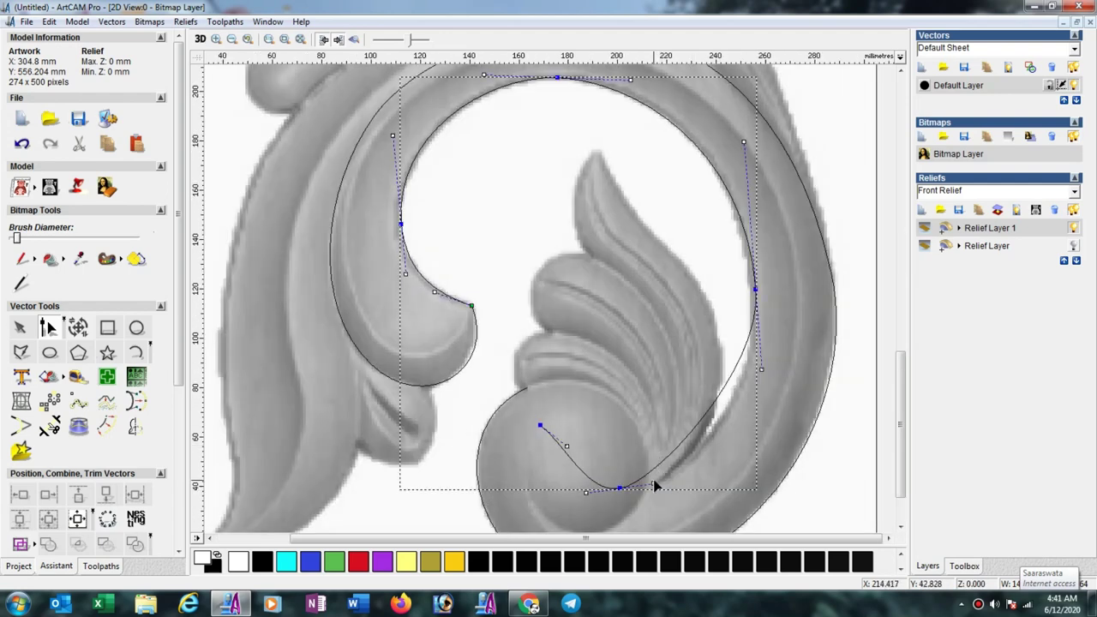
left_click_drag(652, 483, 676, 511)
left_click_drag(566, 448, 621, 496)
left_click(620, 488)
left_click(540, 425)
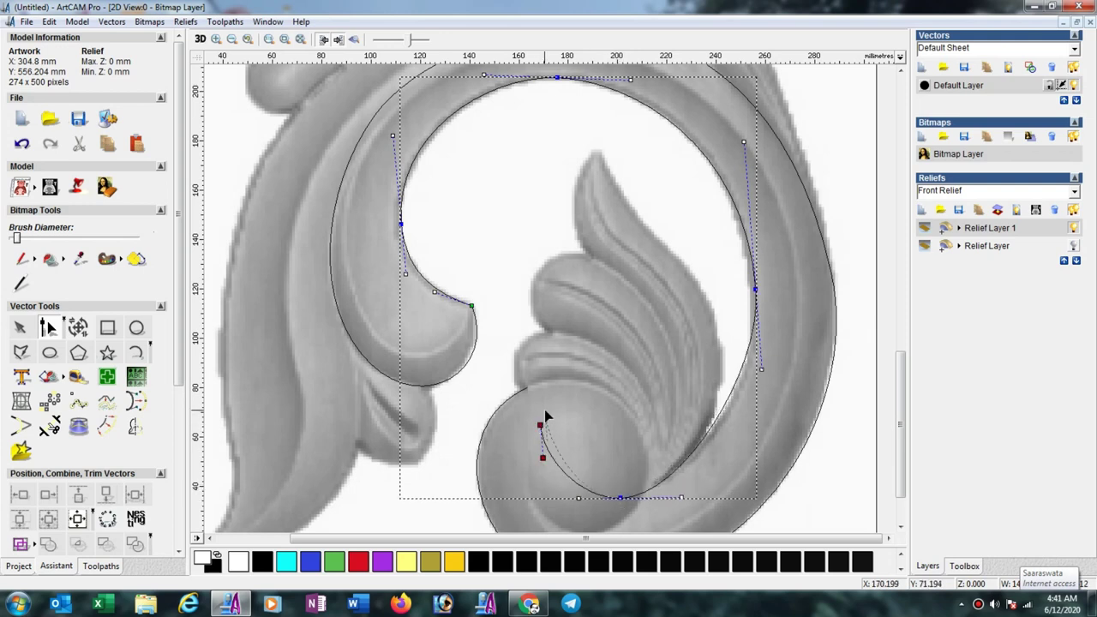
left_click_drag(540, 425, 545, 409)
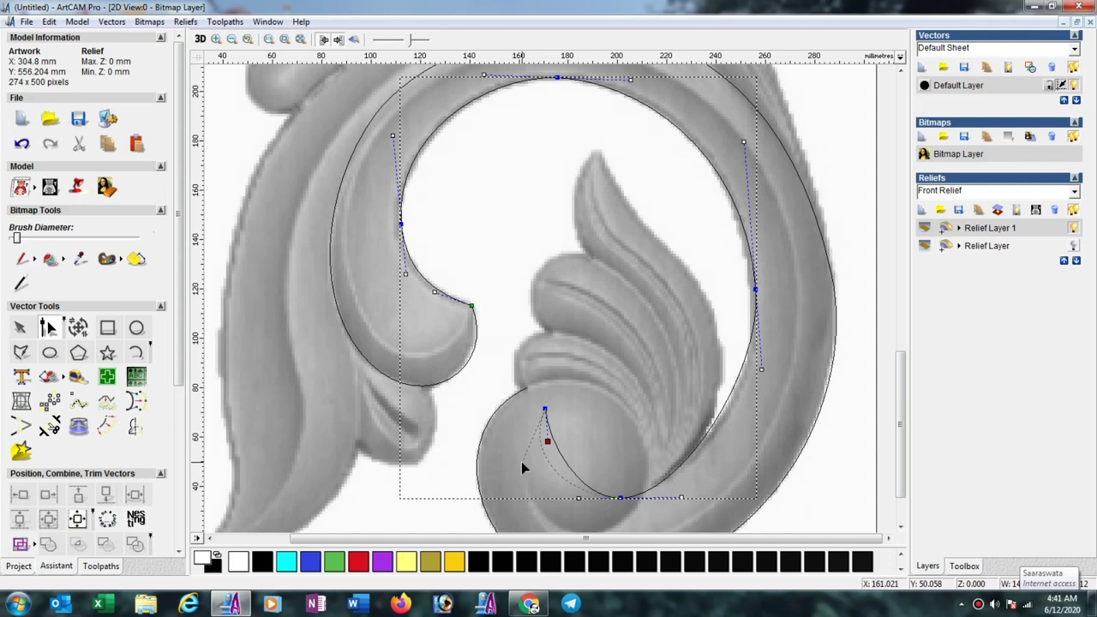
left_click_drag(523, 466, 517, 463)
left_click(578, 498)
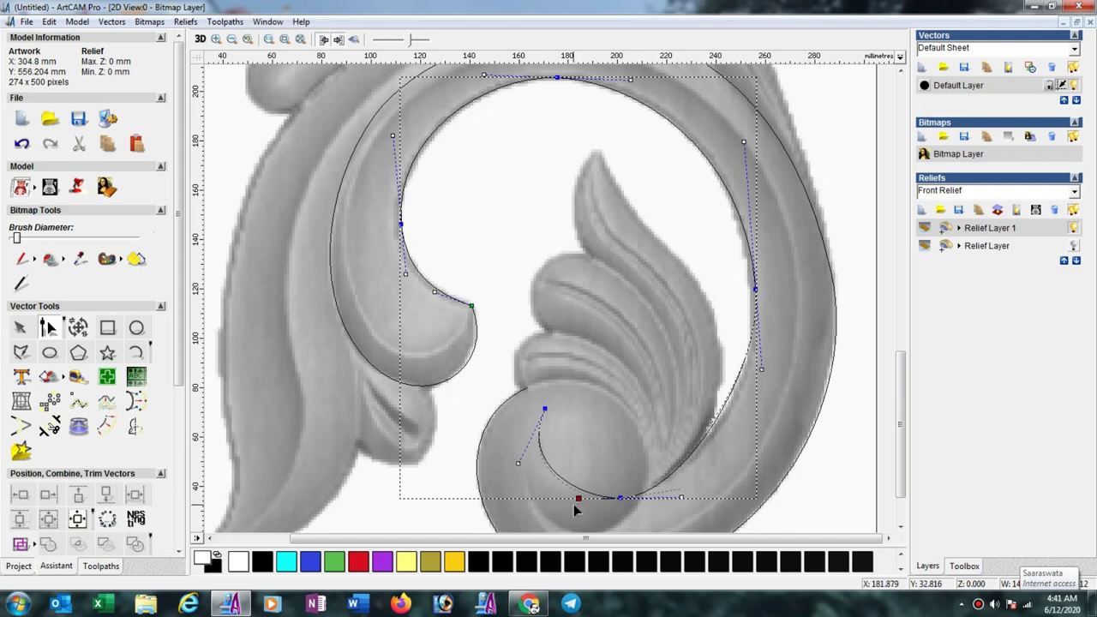
left_click_drag(574, 506, 568, 511)
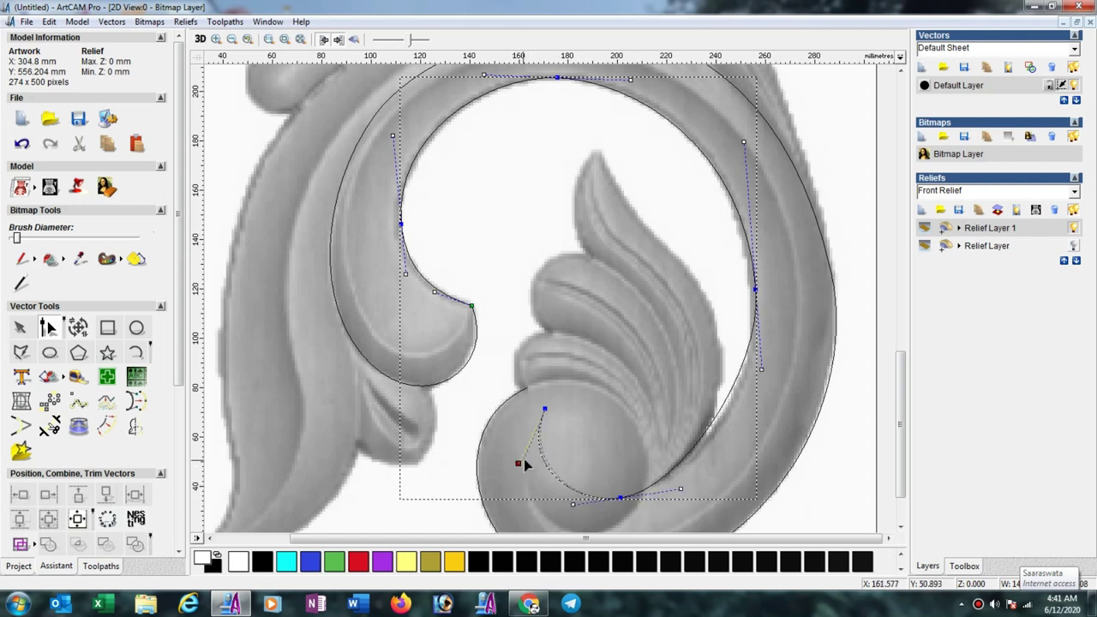
left_click_drag(524, 458, 524, 456)
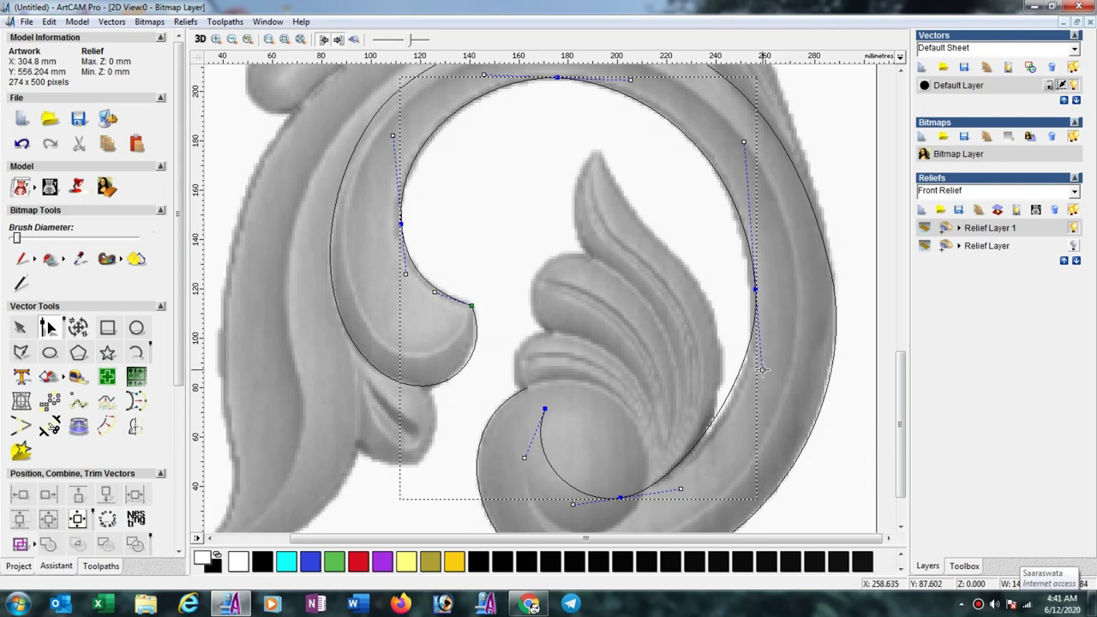
Adjust the right-side nodes and handles so the curve hugs the carved scroll's outer edge.
left_click_drag(765, 402, 764, 397)
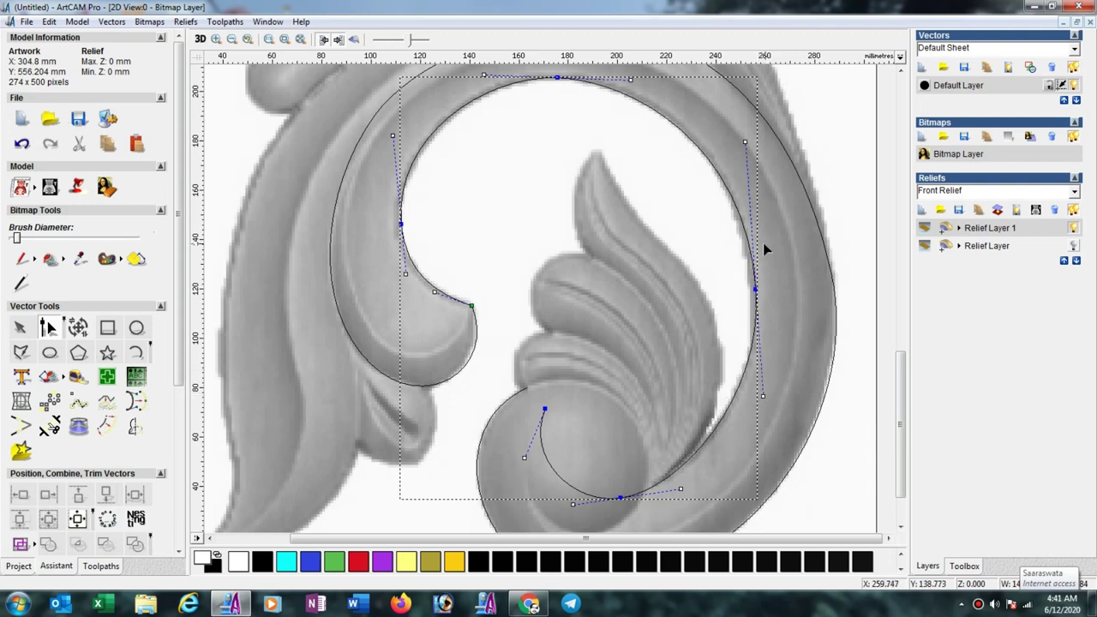
left_click_drag(754, 289, 751, 291)
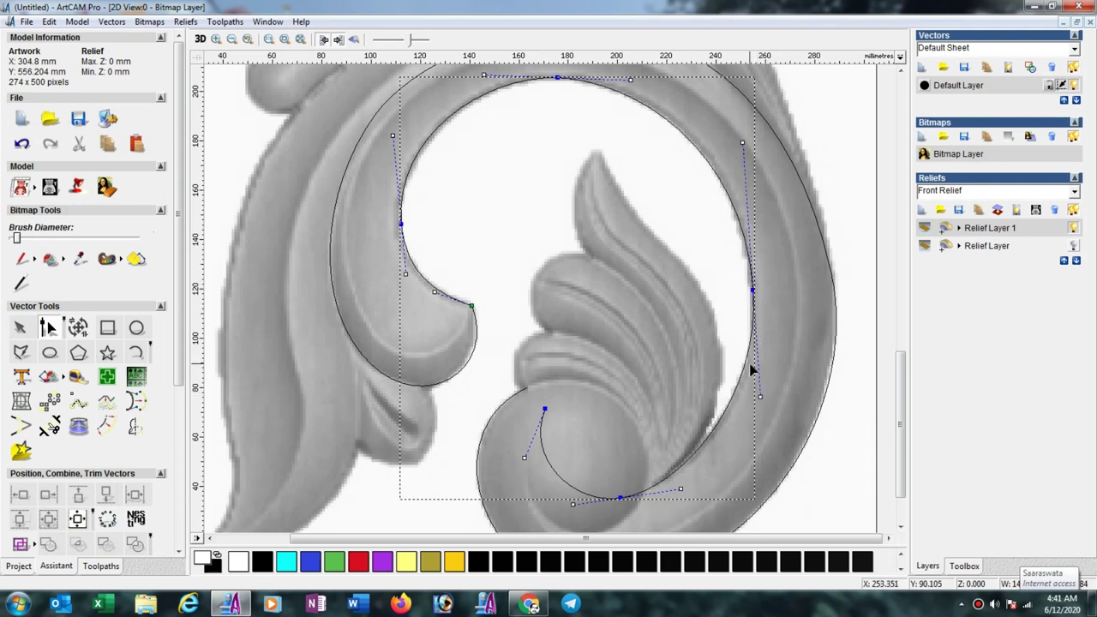
left_click_drag(759, 395, 764, 402)
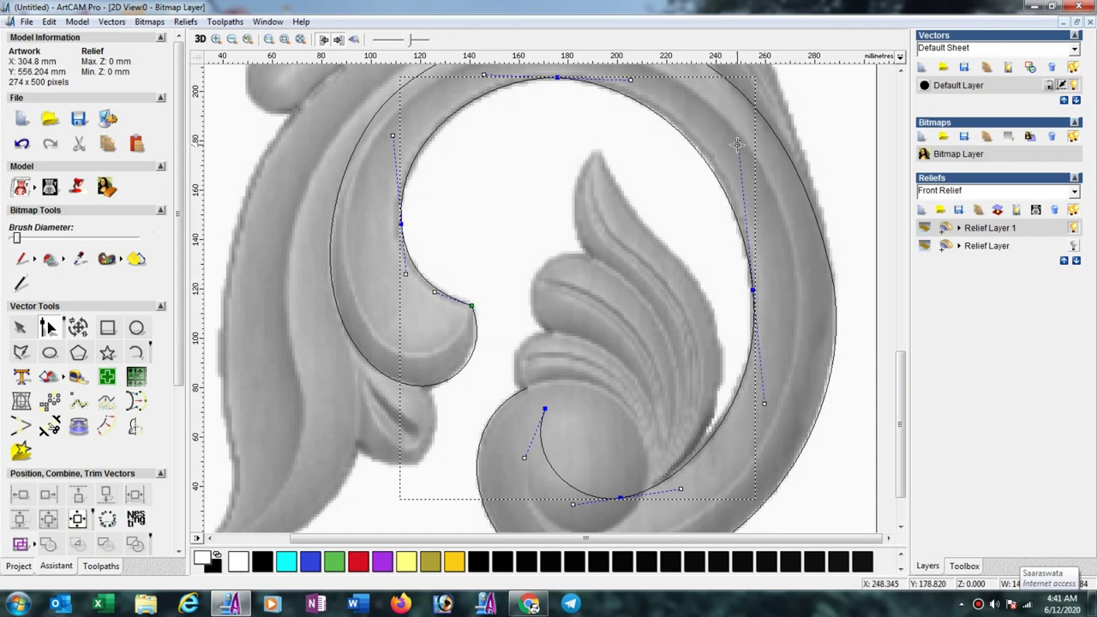
left_click_drag(736, 143, 736, 135)
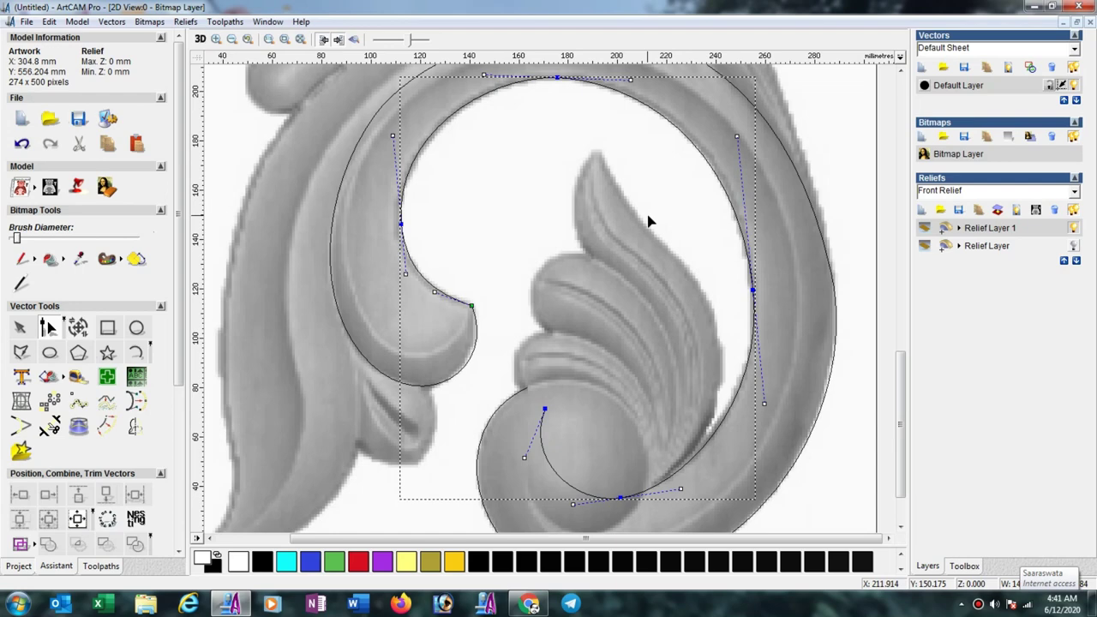
Zoom out to see the finished spiral outline against the lower scroll, and deselect it.
scroll(641, 221, "down", 2)
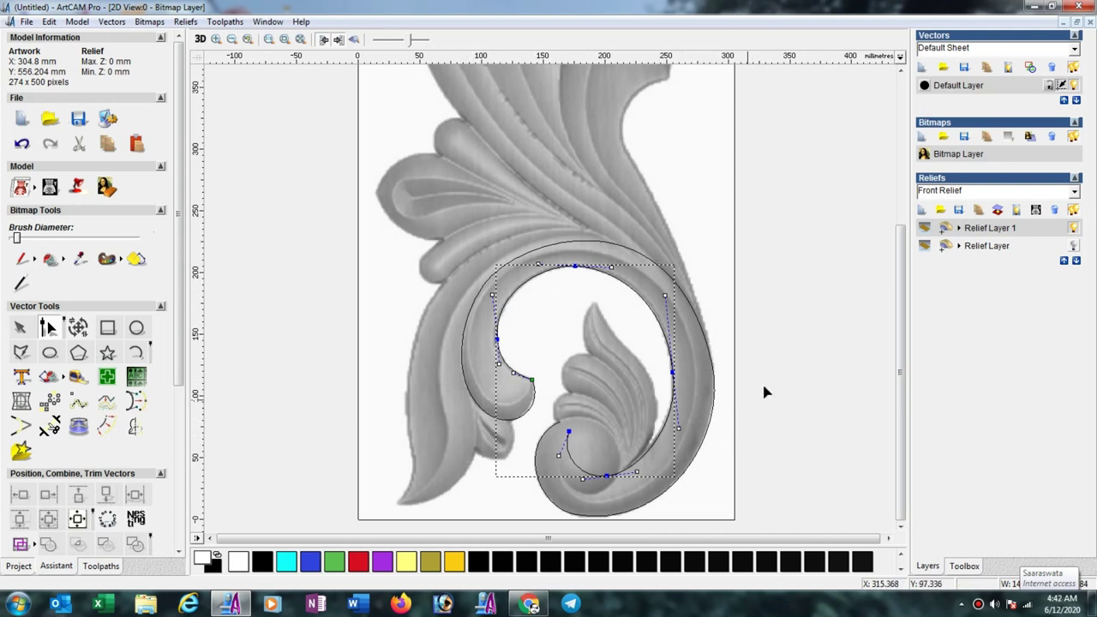
left_click(783, 371)
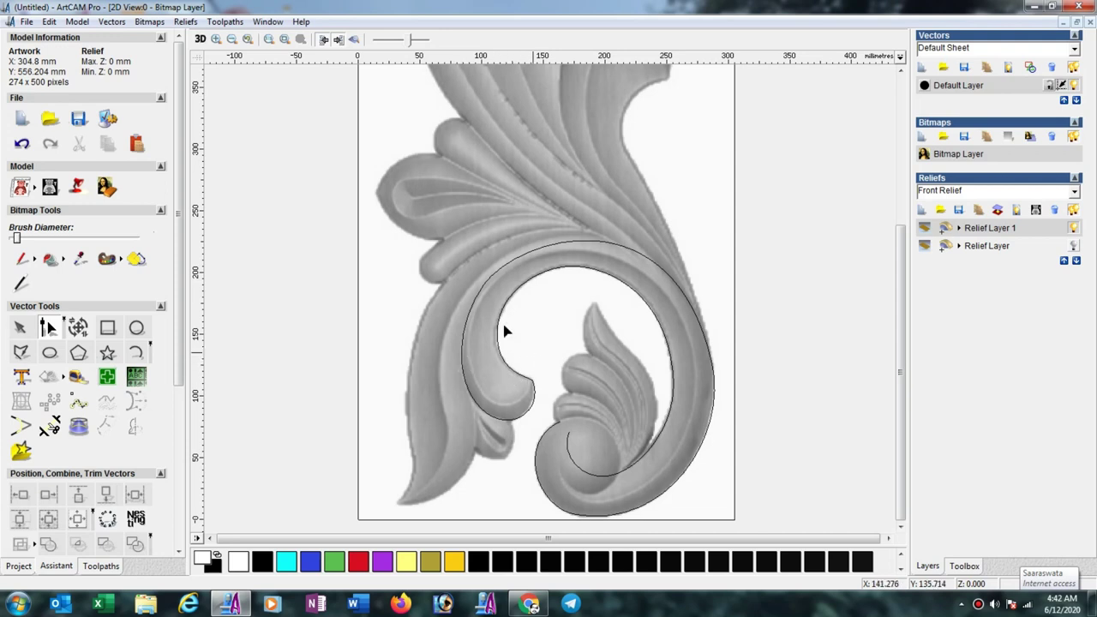
Add a horizontal guideline and draw a small arc of radius 21.392 on it.
left_click_drag(260, 64, 276, 455)
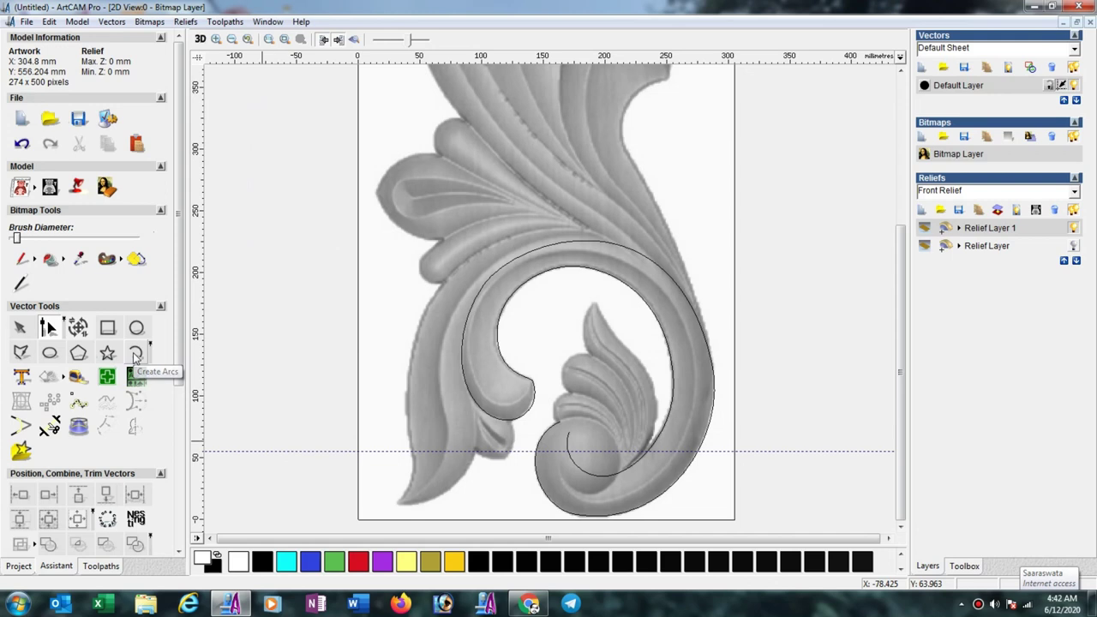
left_click(136, 353)
left_click(253, 450)
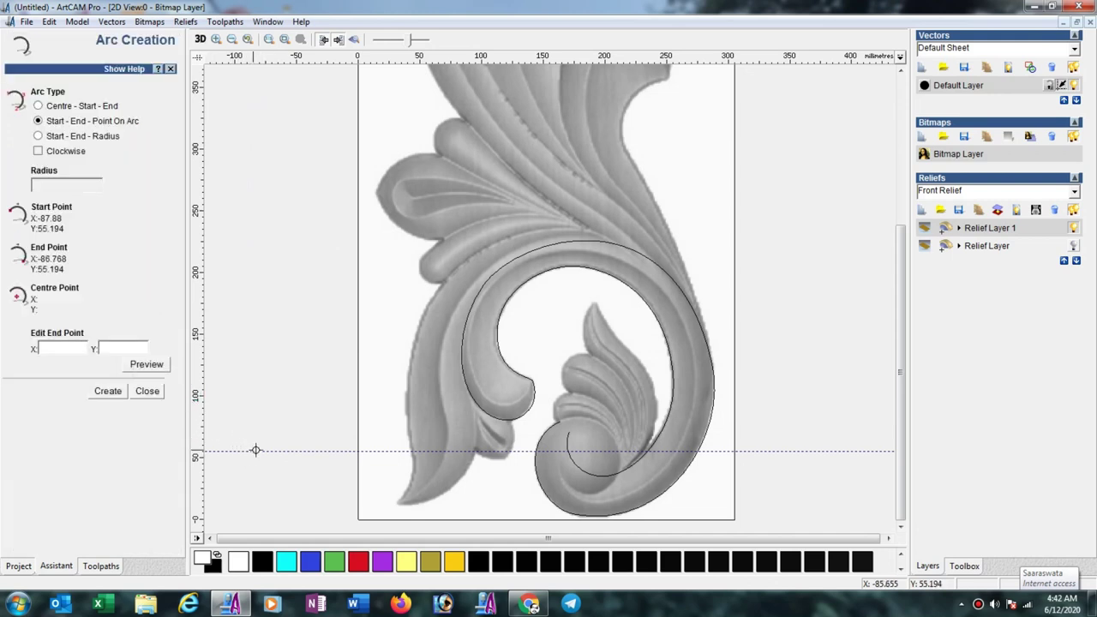
left_click(299, 451)
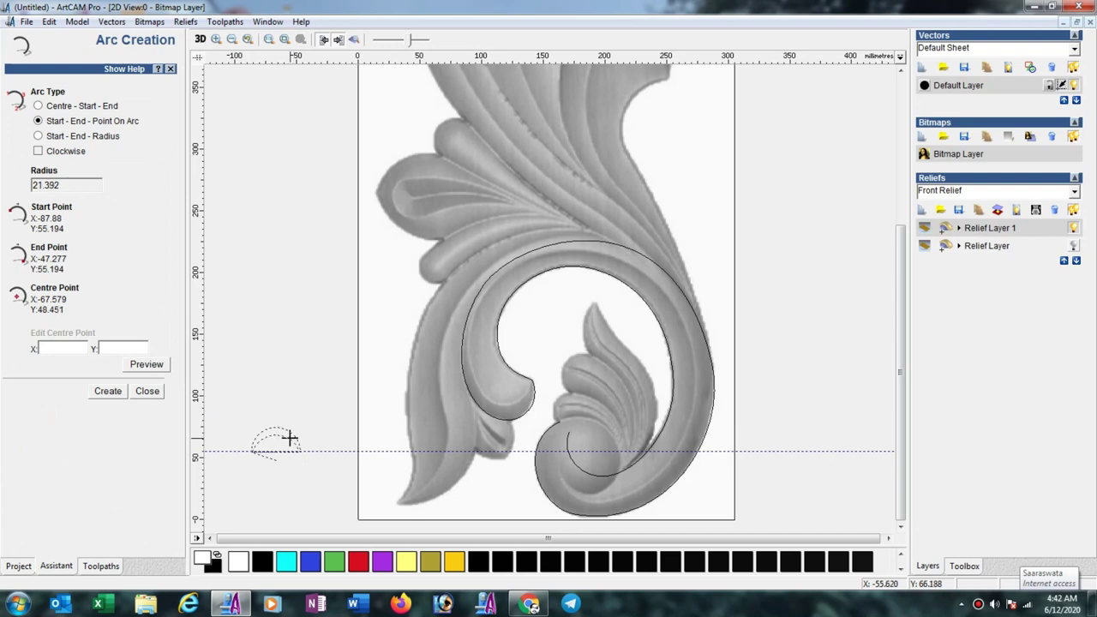
left_click(290, 438)
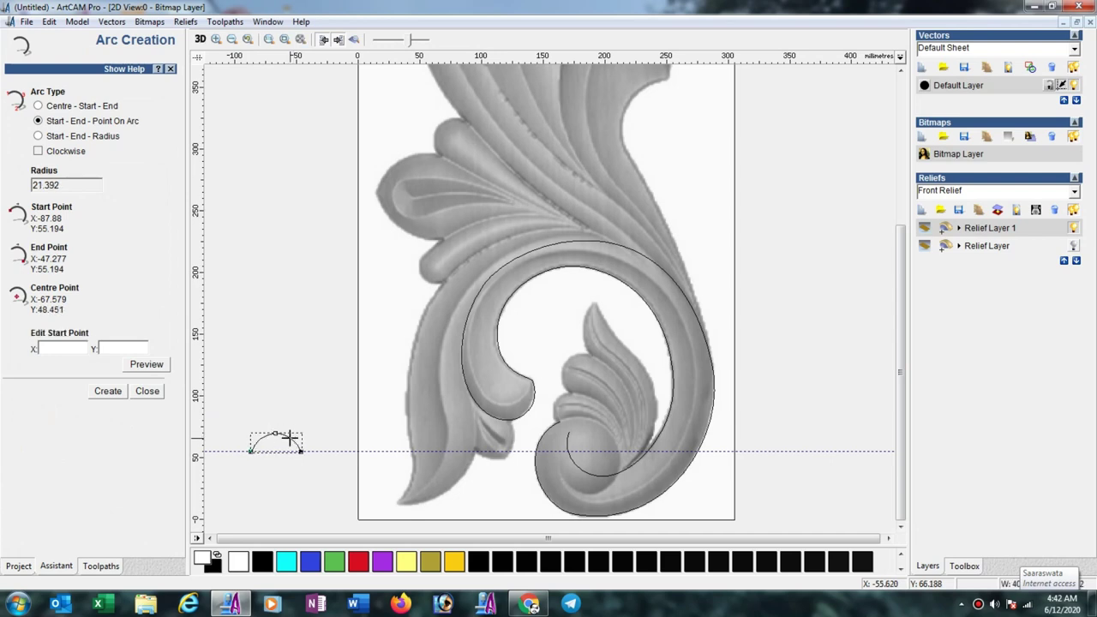
left_click(151, 395)
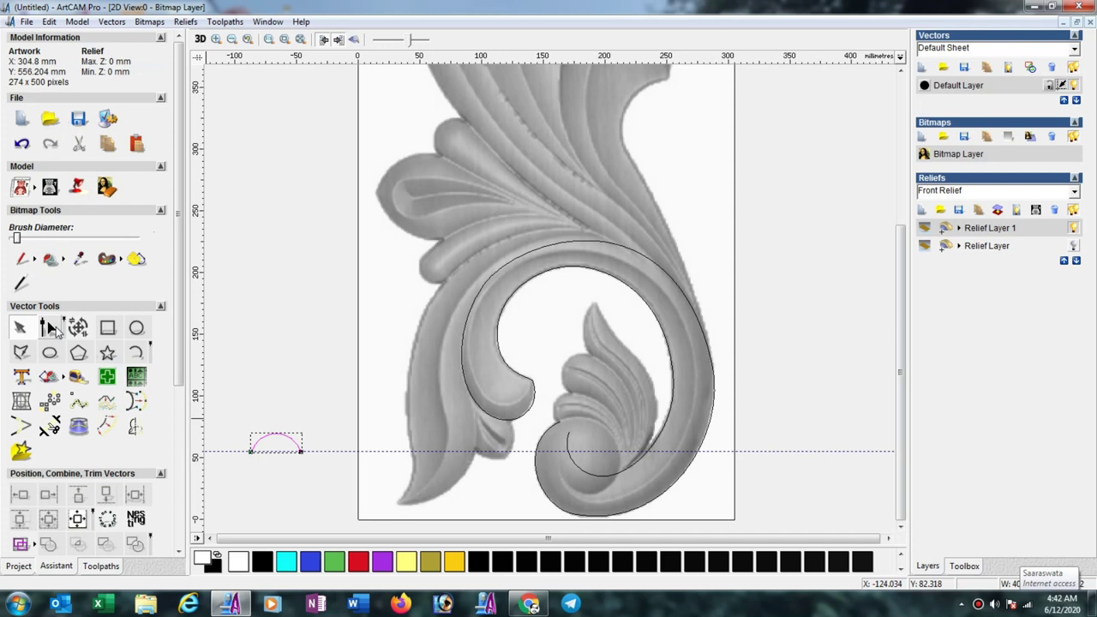
Node-edit the small arc into a wavy peak-and-dip profile, then reselect it.
left_click(49, 328)
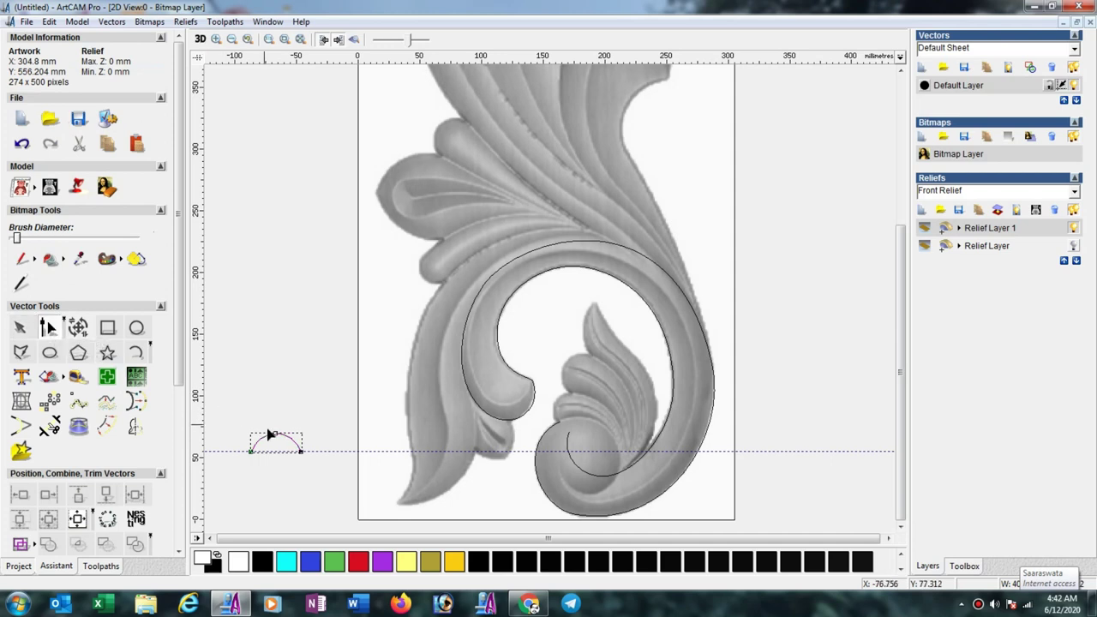
left_click_drag(276, 435, 275, 426)
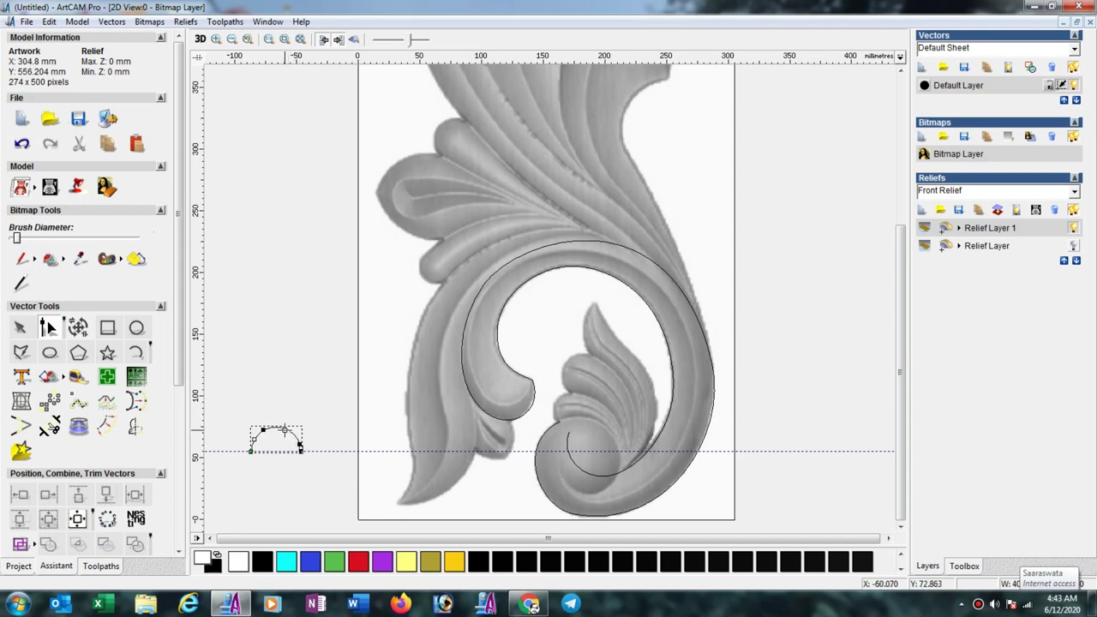
left_click(284, 428)
left_click_drag(283, 428, 280, 445)
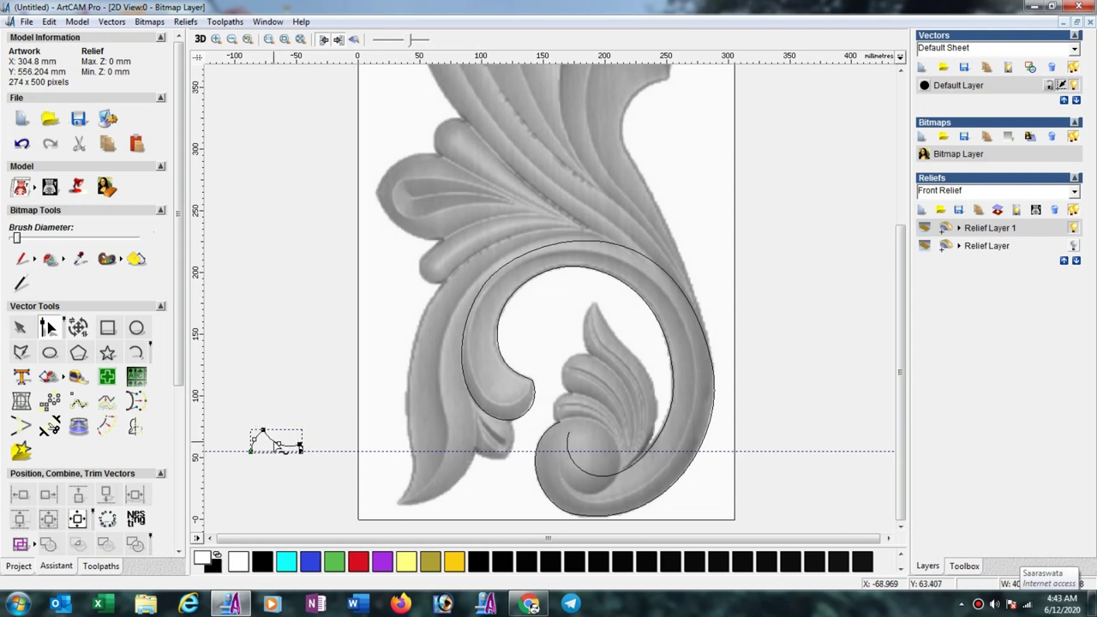
left_click(290, 390)
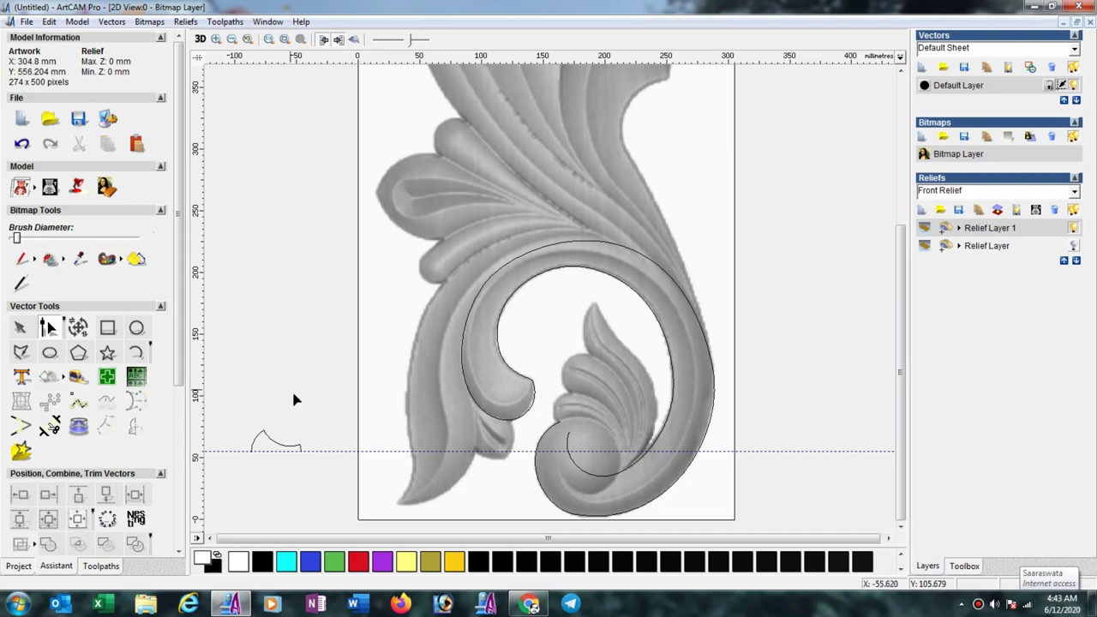
left_click(273, 442)
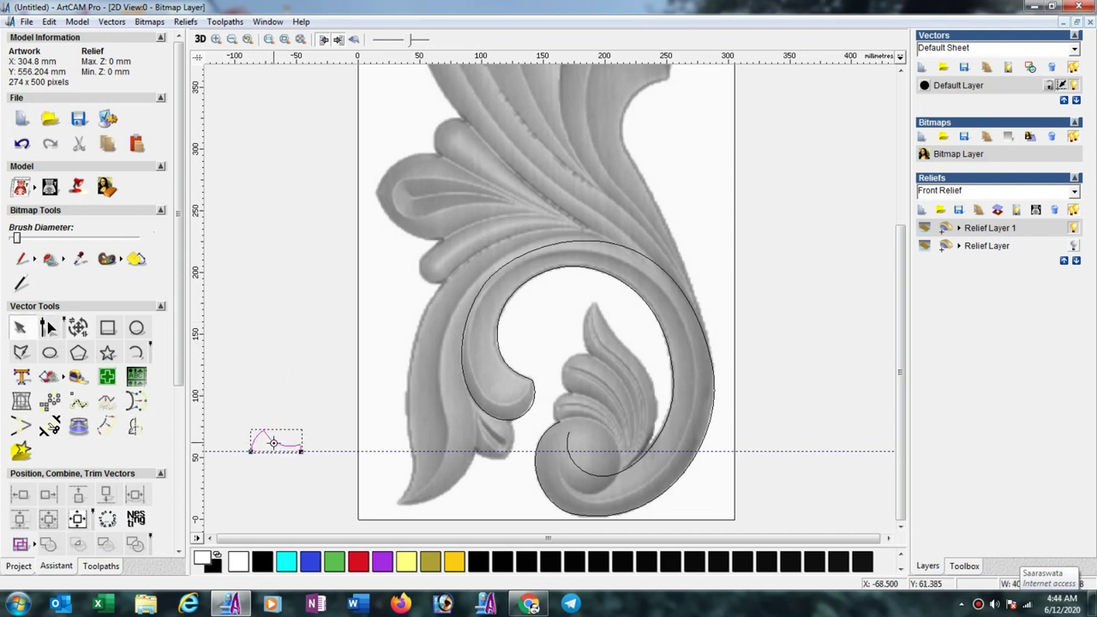
Tile the 2D and 3D views vertically and select the spiral outline as rails.
left_click(265, 24)
left_click(278, 55)
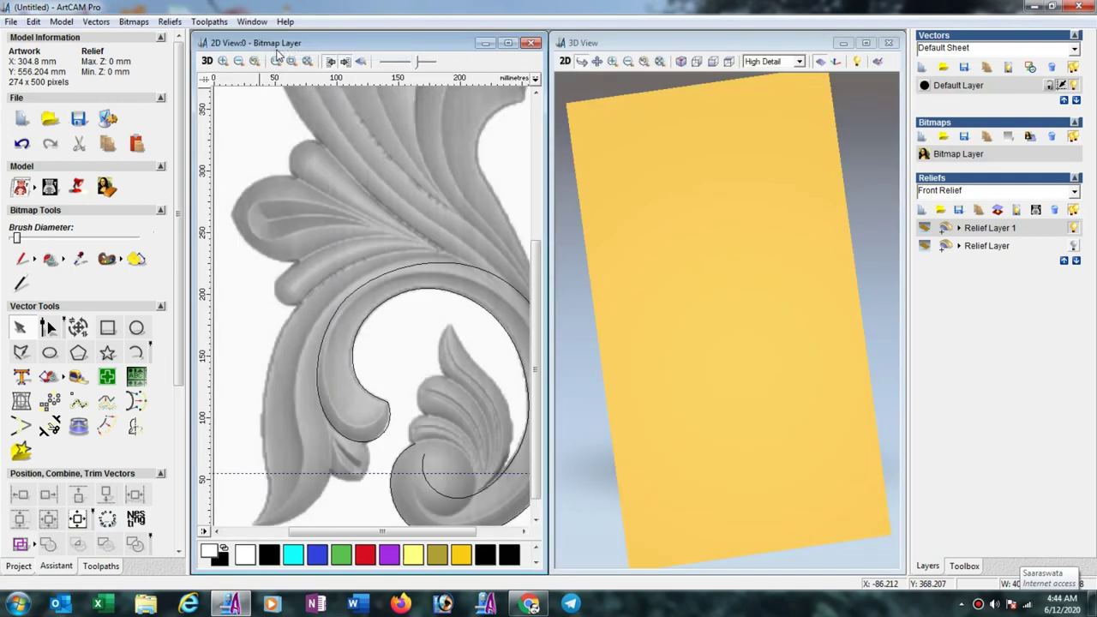
scroll(419, 346, "down", 1)
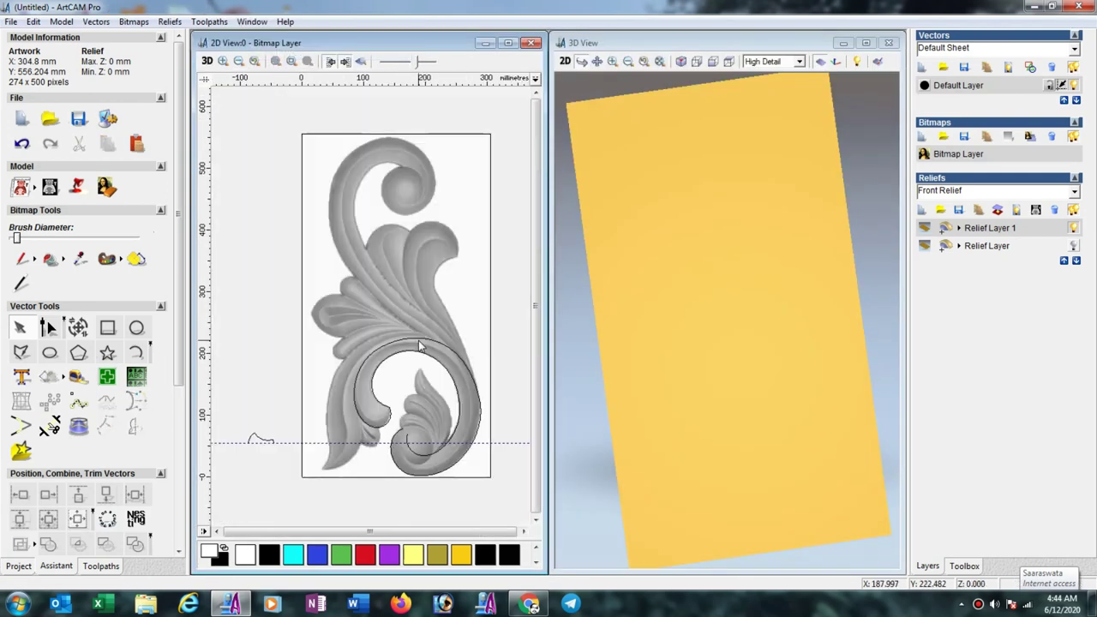
left_click(357, 409)
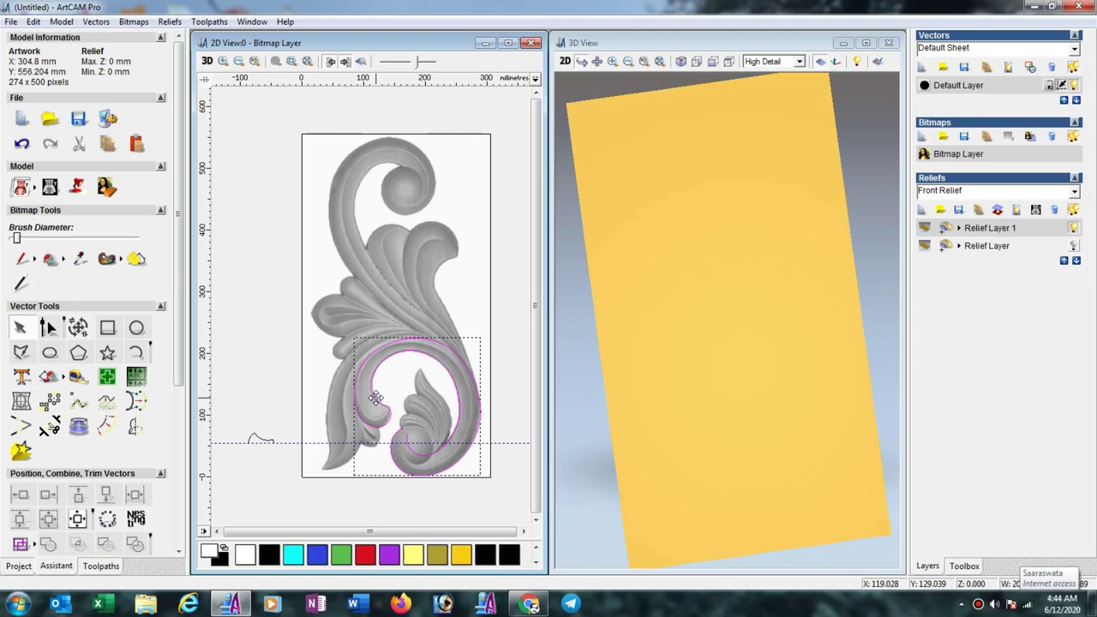
scroll(178, 389, "down", 5)
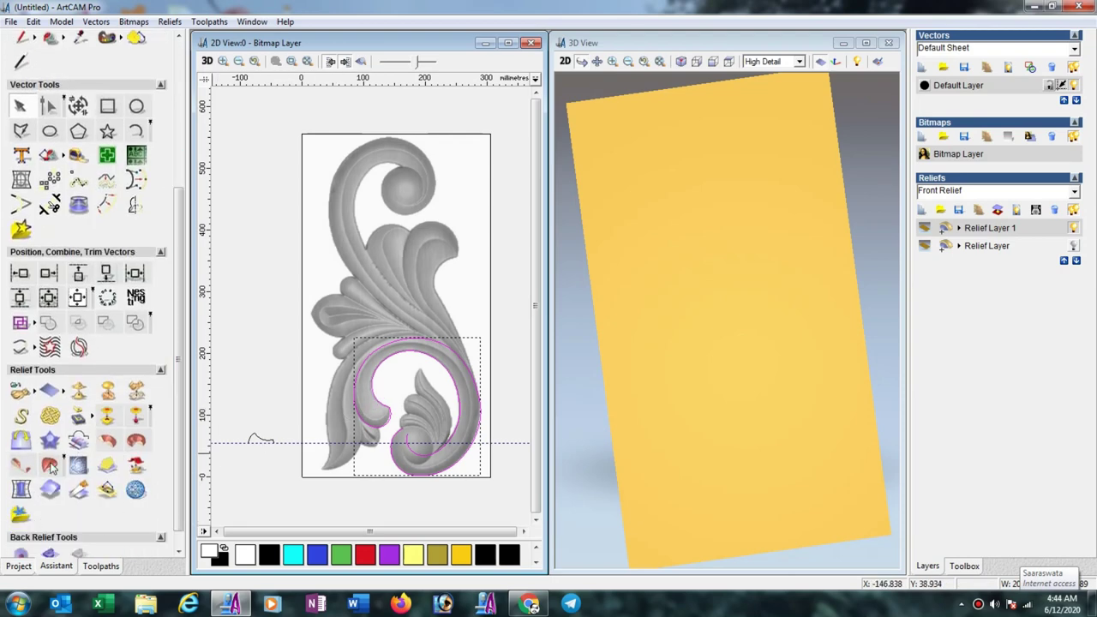
Two Rail Sweep the peaked profile along the spiral rails, scaled to 10 mm final height.
left_click(50, 465)
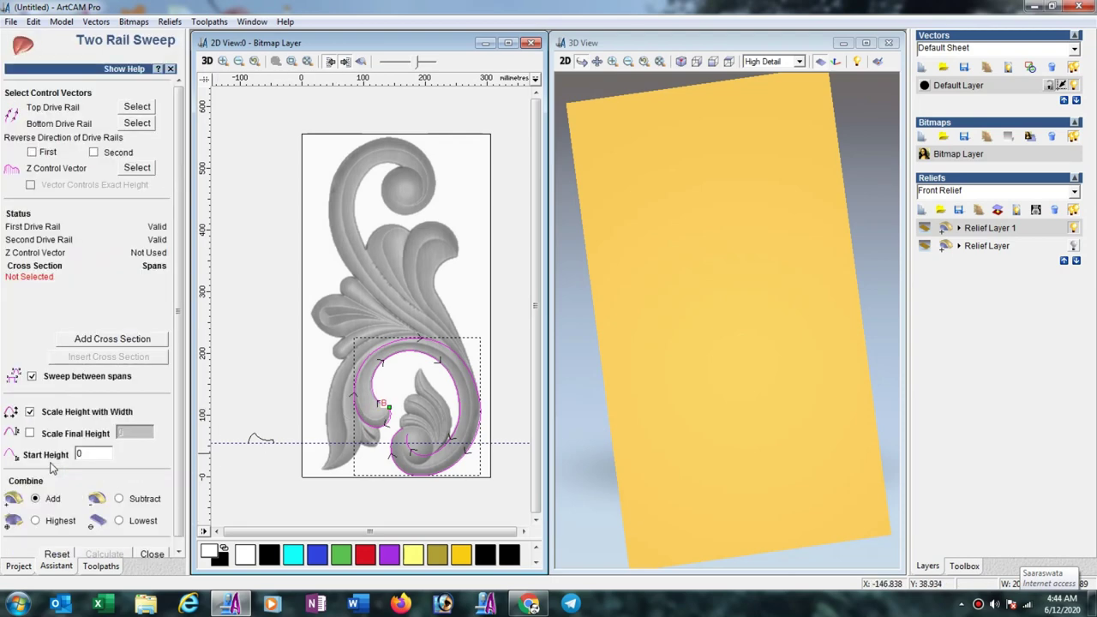
left_click(247, 438)
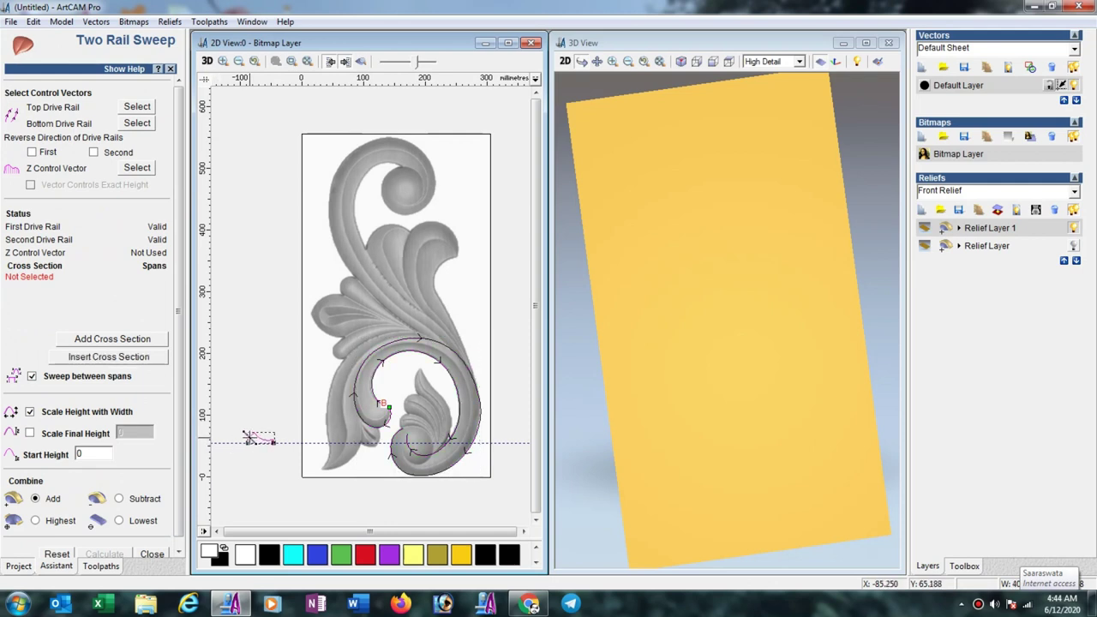
left_click(144, 341)
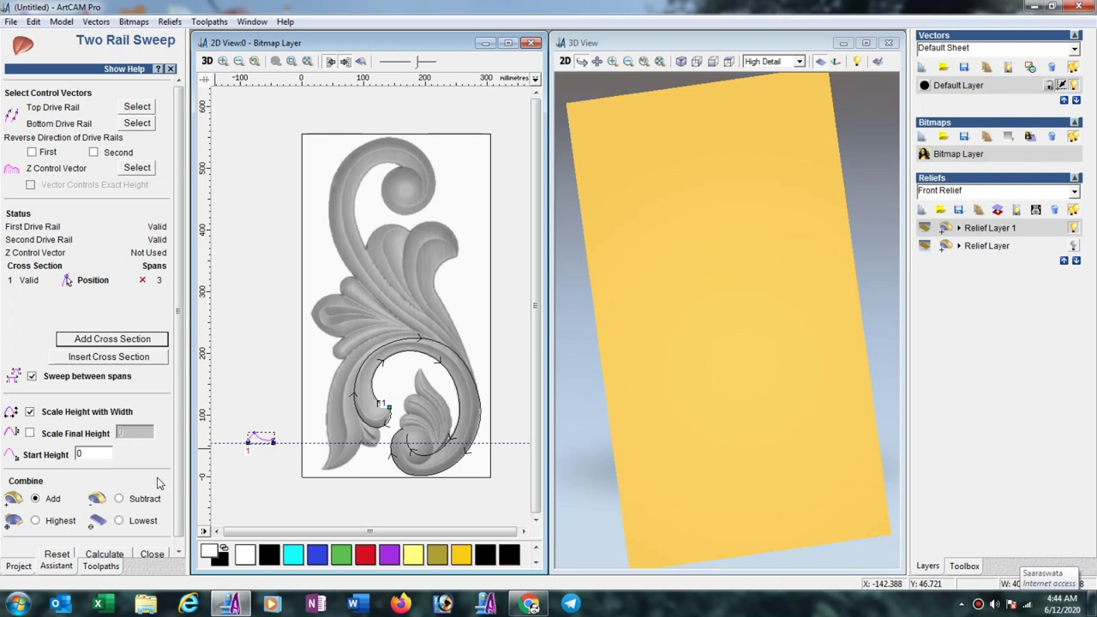
left_click(31, 433)
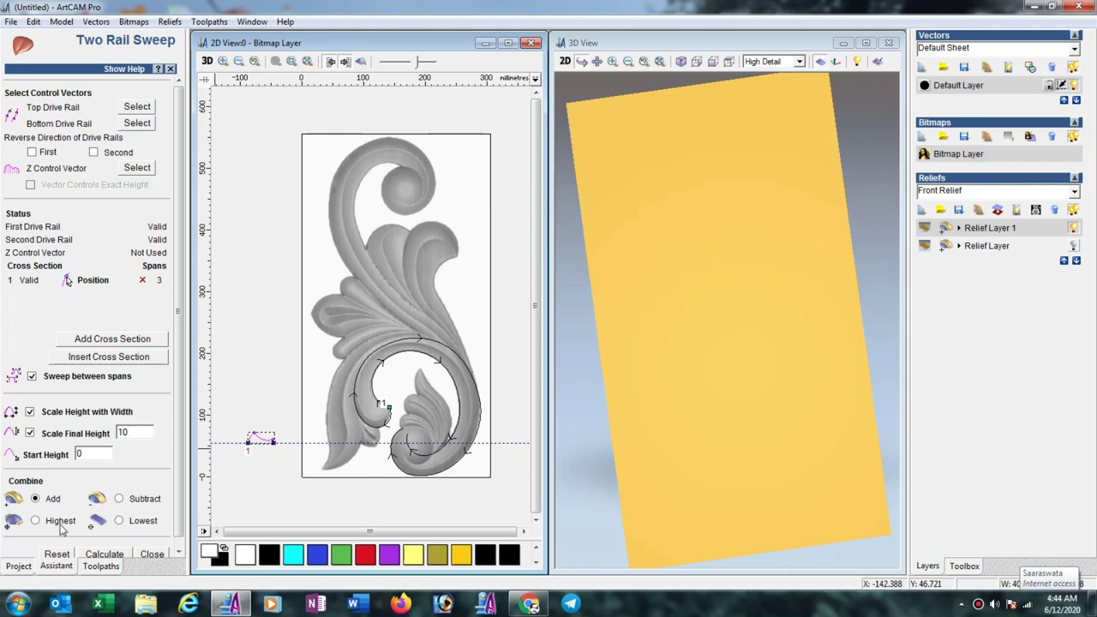
left_click(99, 554)
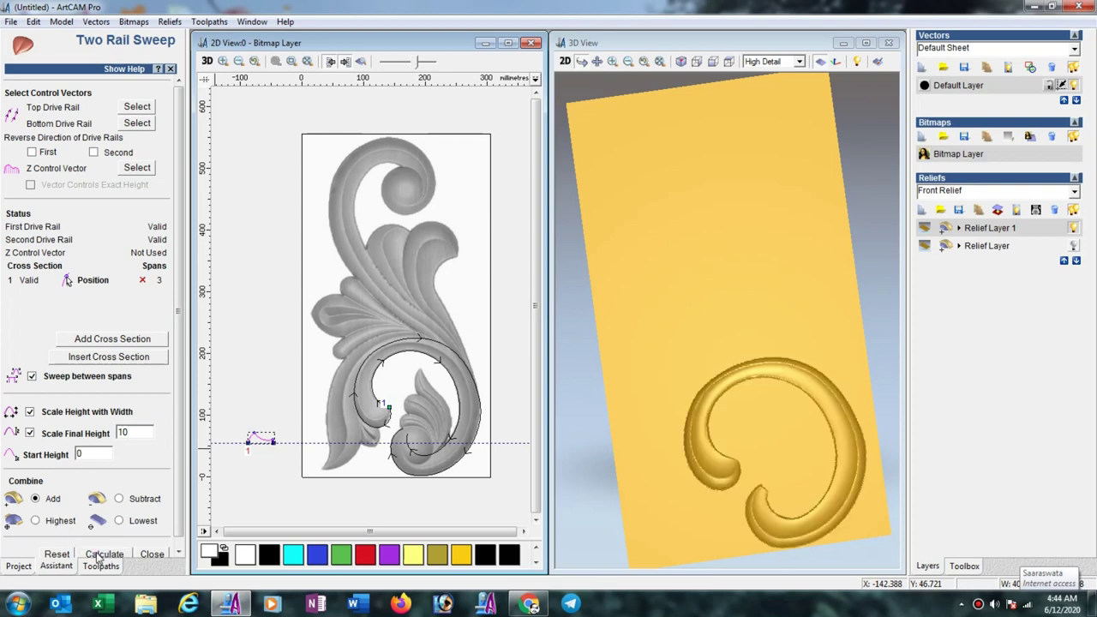
left_click_drag(768, 399, 748, 366)
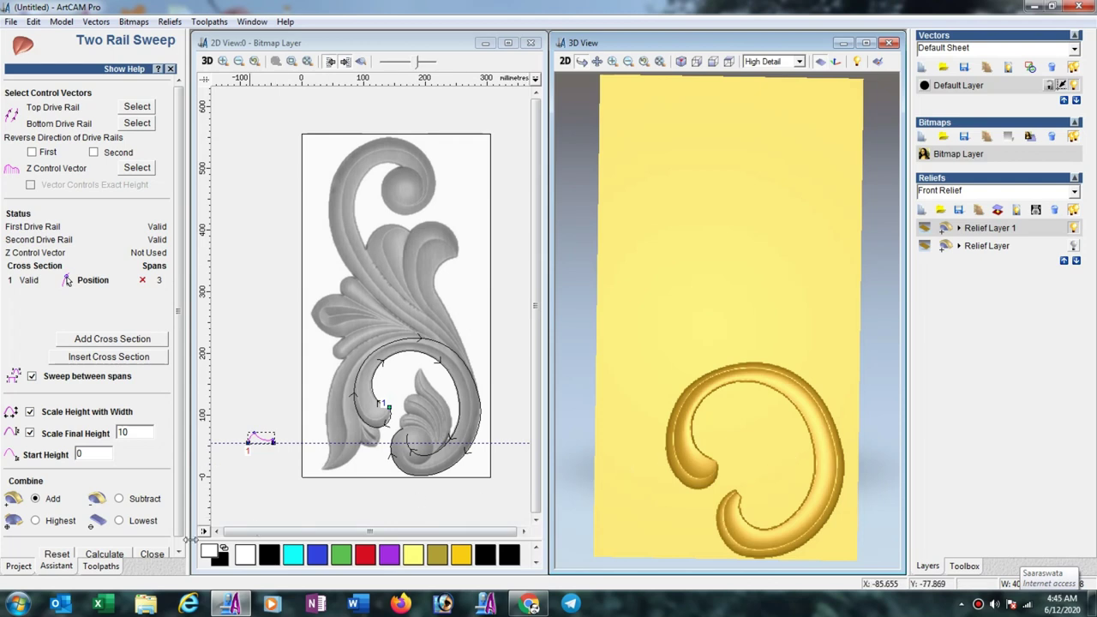
left_click(153, 554)
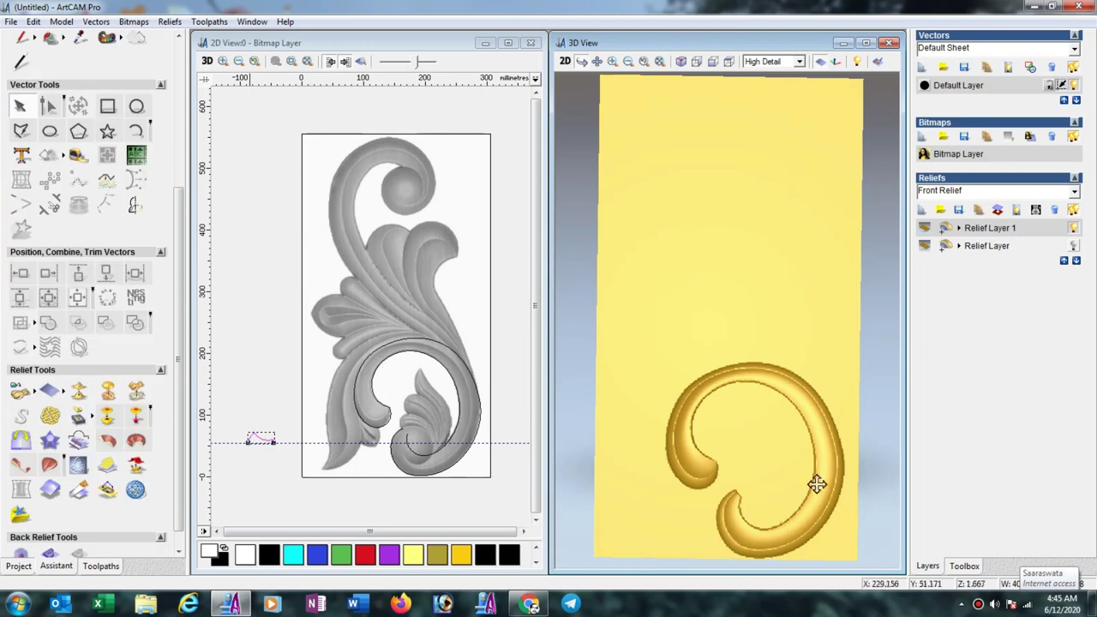
left_click(612, 61)
left_click_drag(630, 355, 763, 481)
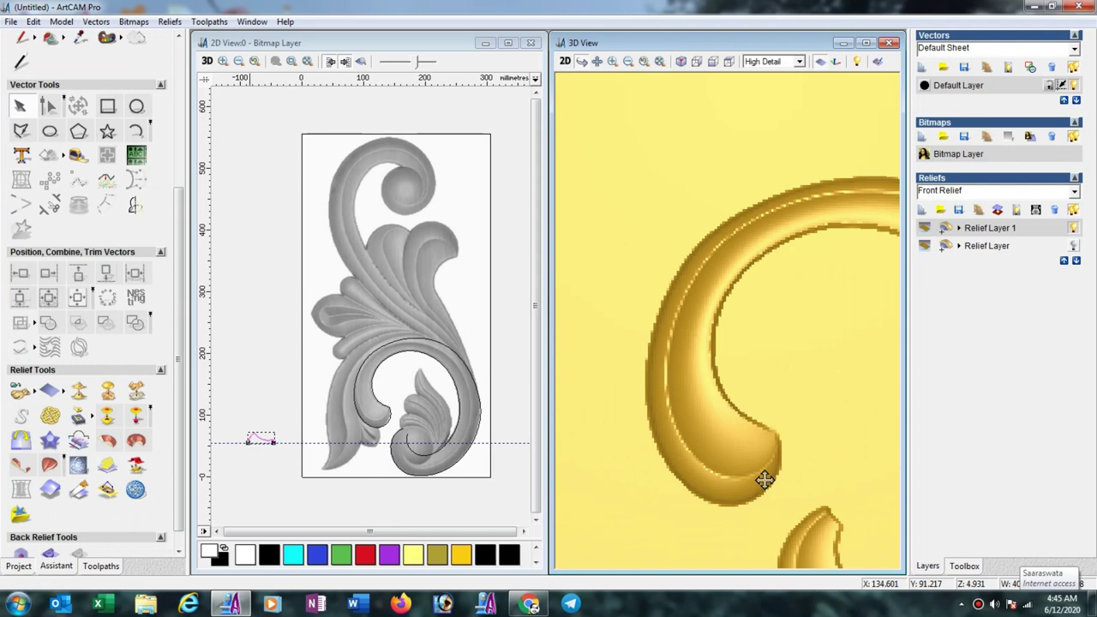
left_click(764, 479)
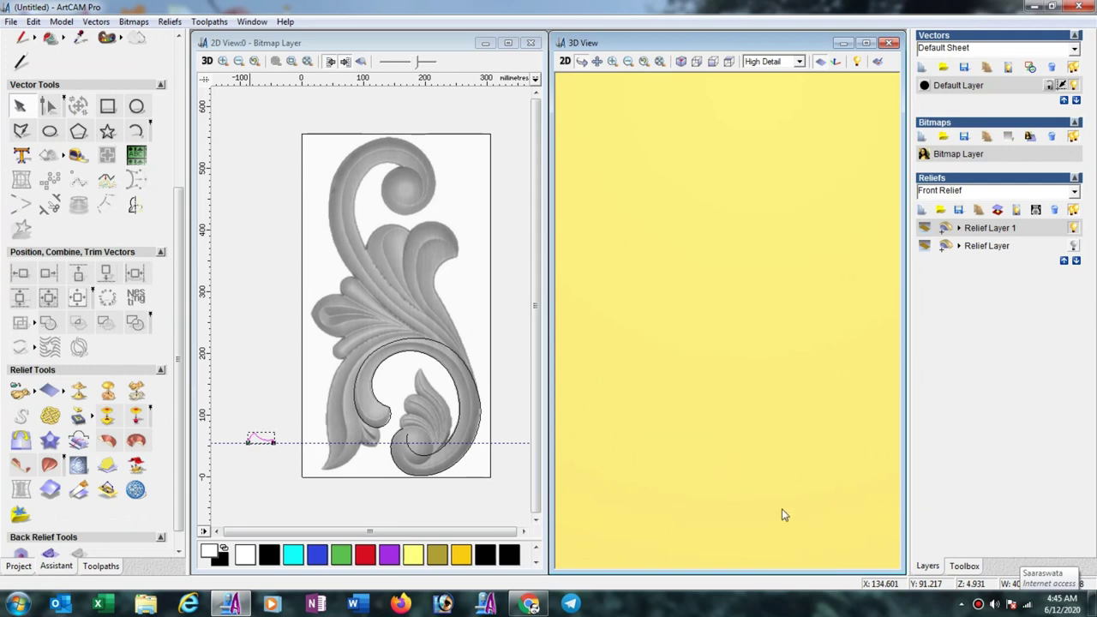
Raise the model resolution to 2762 x 5040 points and select the scroll's inner curve pair.
left_click(60, 23)
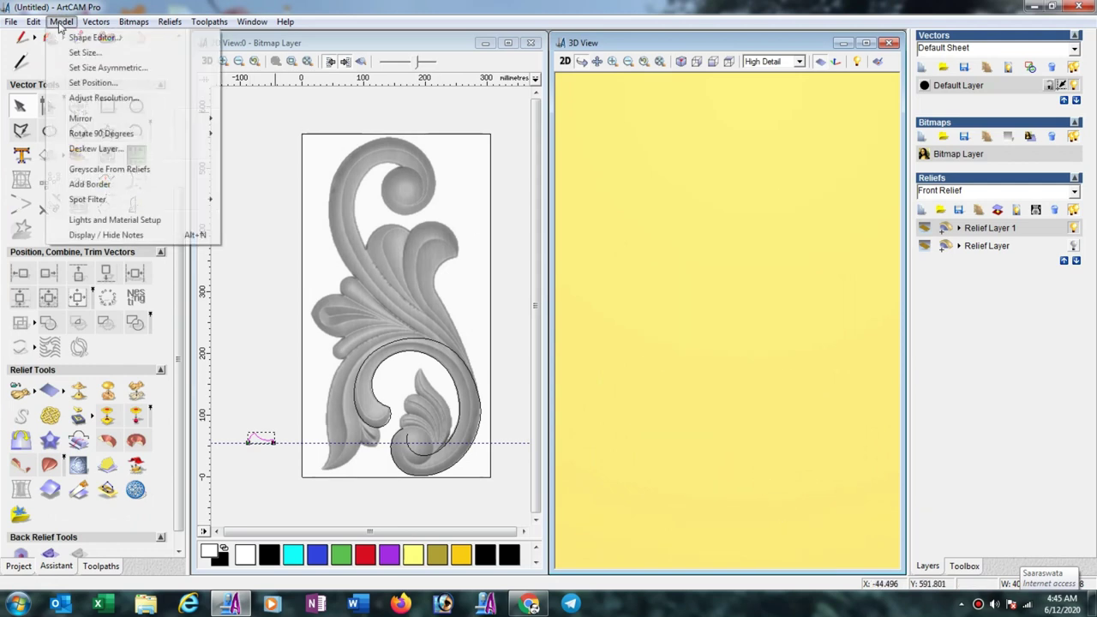
left_click(100, 97)
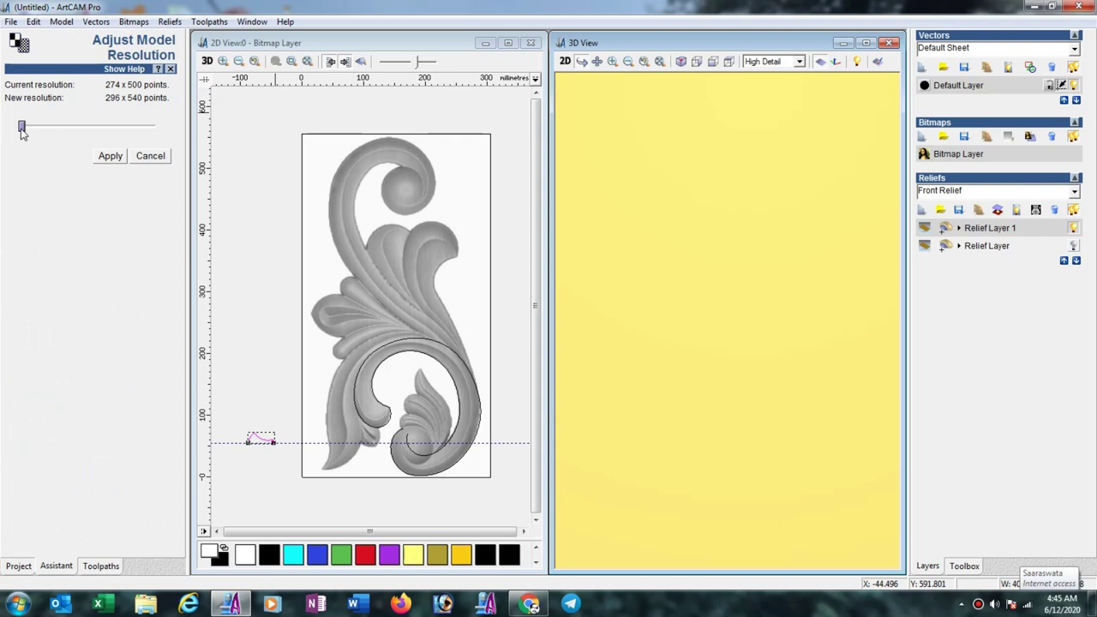
left_click_drag(22, 130, 135, 130)
left_click(108, 157)
left_click(608, 335)
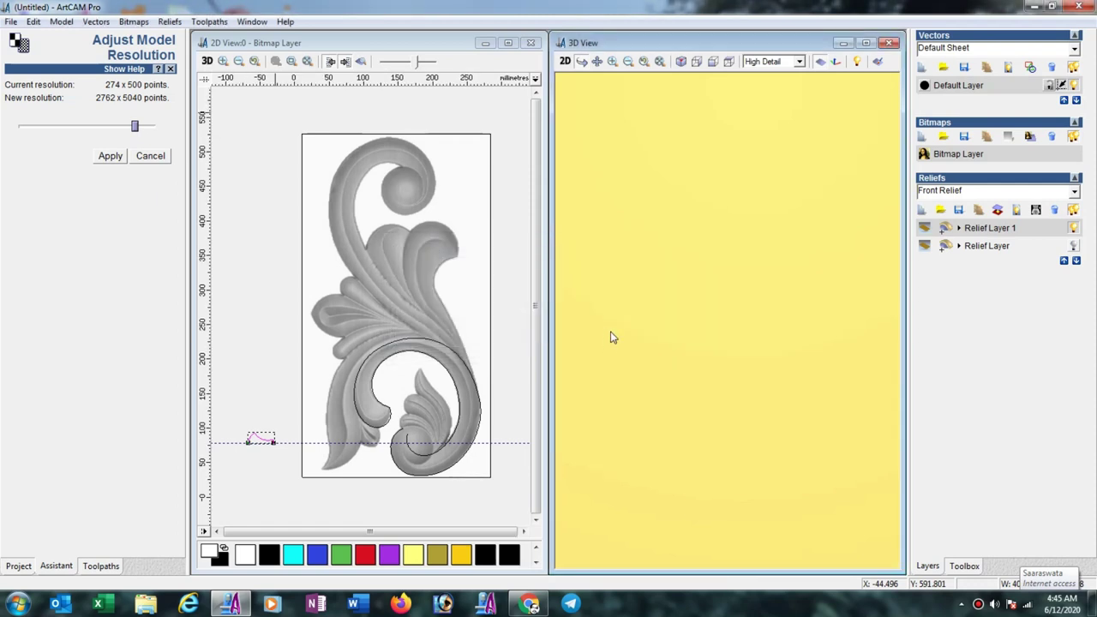
left_click(362, 433)
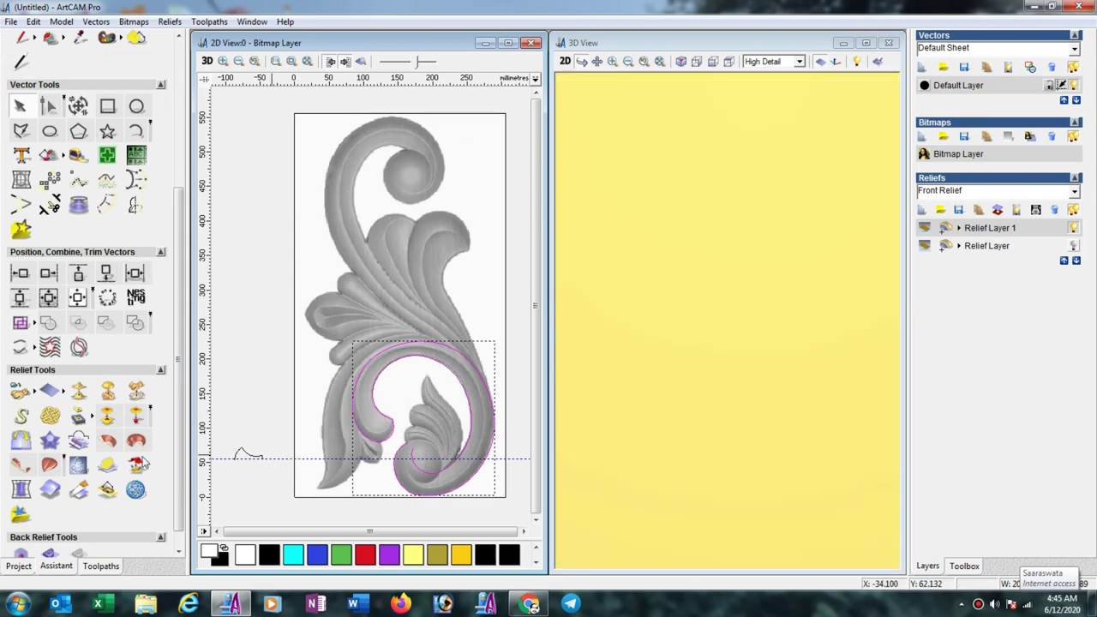
Sweep the small arc between the two curves with Scale Final Height set to 10.
left_click(50, 467)
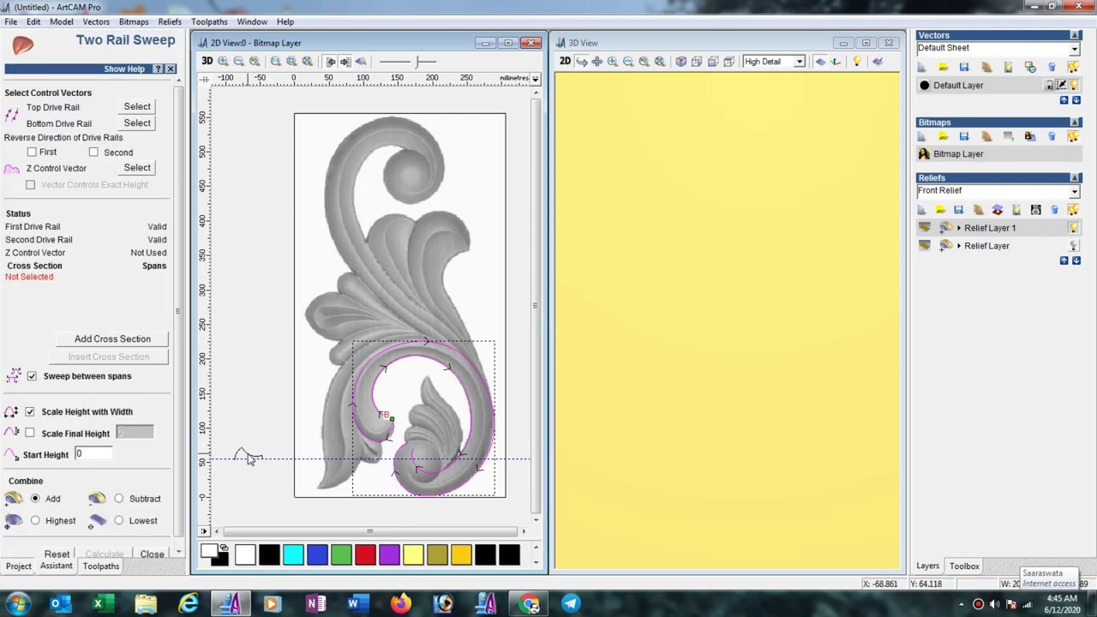
left_click(246, 457)
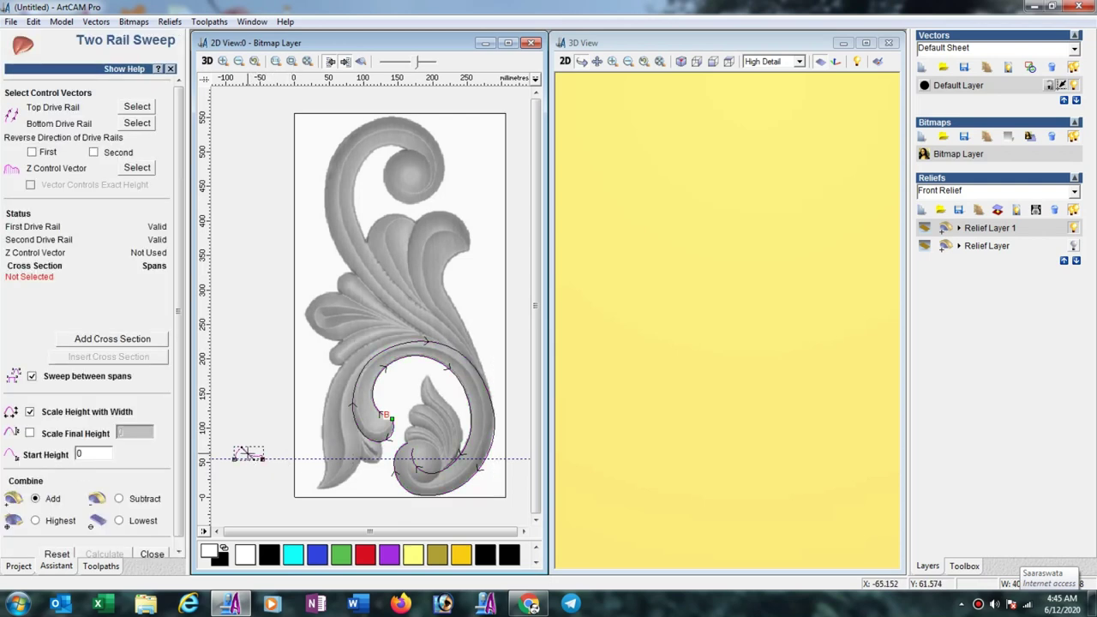
left_click(142, 341)
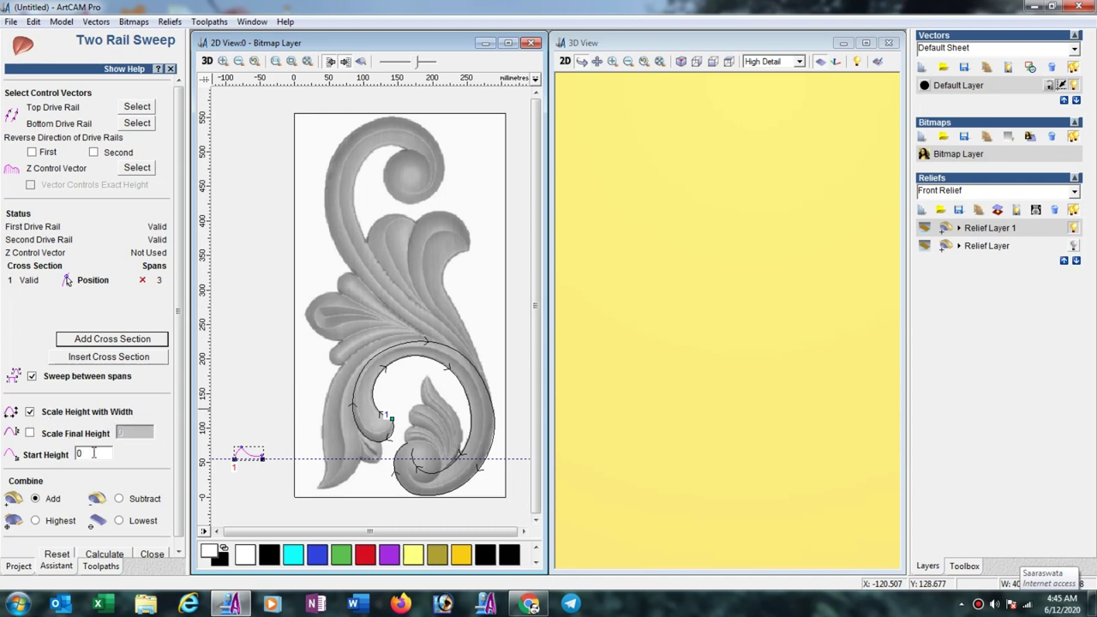
left_click(30, 433)
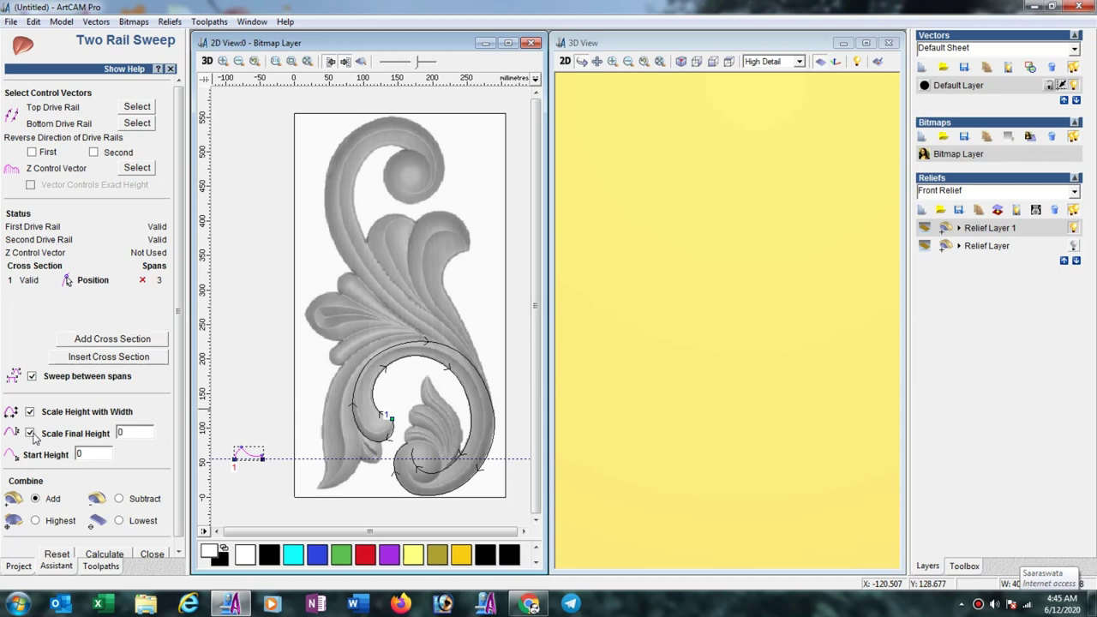
double_click(120, 432)
type("1")
left_click(116, 555)
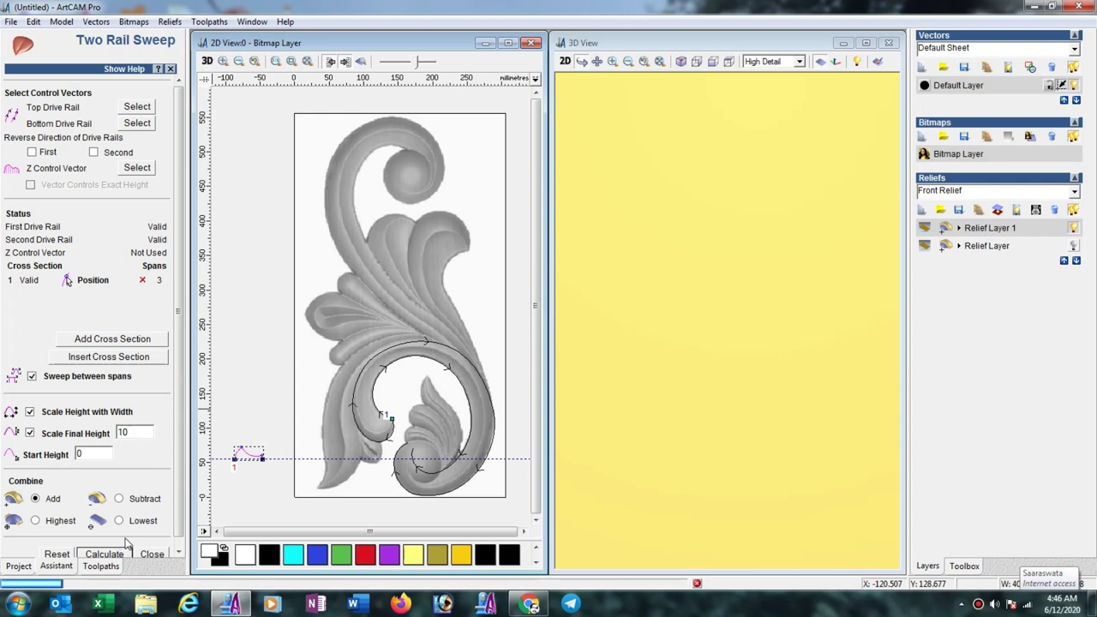
Pan the 3D view to inspect the smoother relief, then close the sweep settings.
left_click(580, 74)
scroll(674, 186, "down", 3)
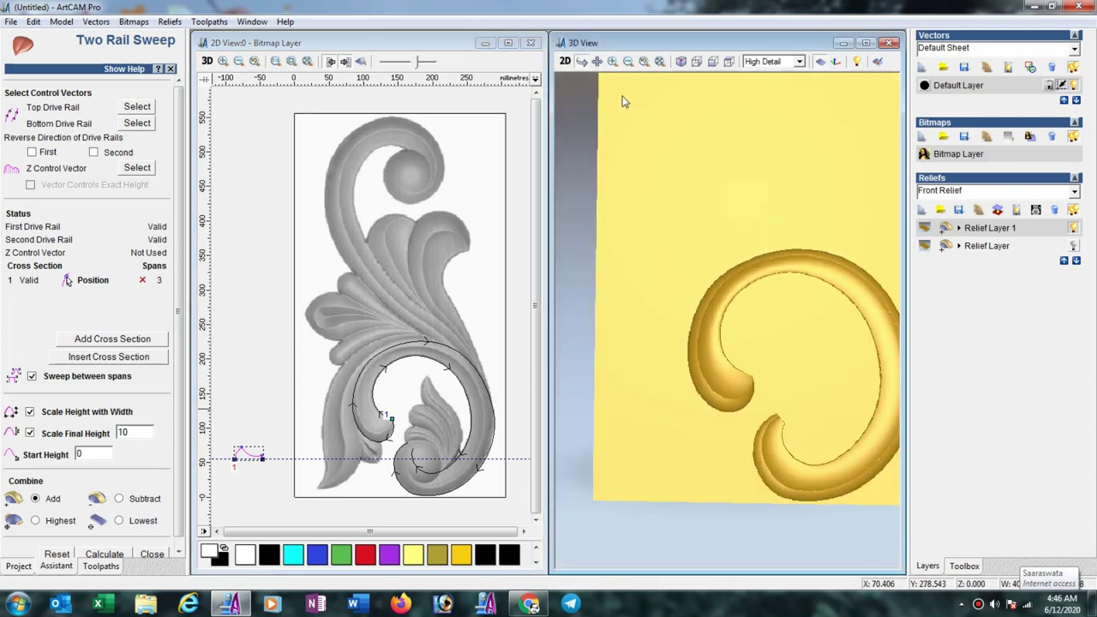
left_click(596, 63)
left_click_drag(819, 314, 729, 269)
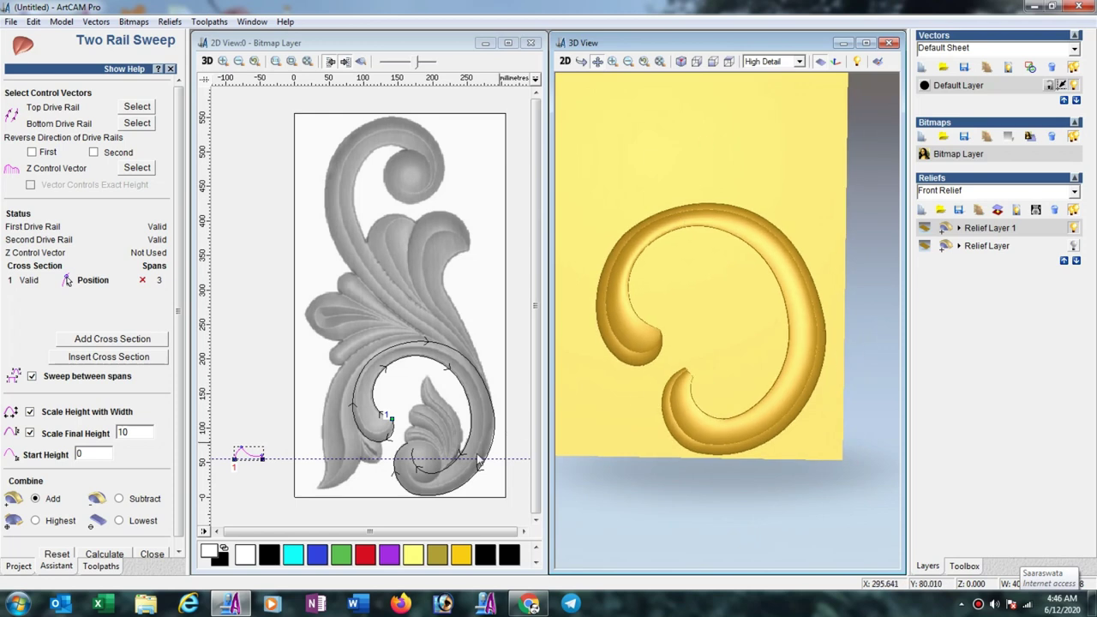
left_click(151, 554)
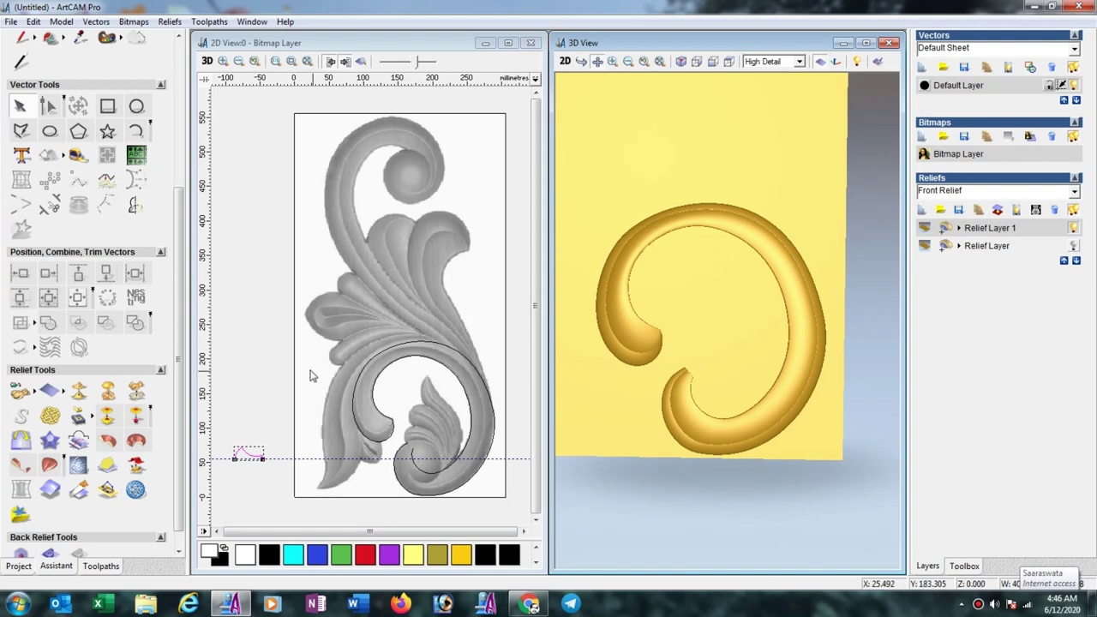
Draw a circle and position it over the ball at the inner curl's end.
left_click(269, 360)
scroll(437, 458, "up", 2)
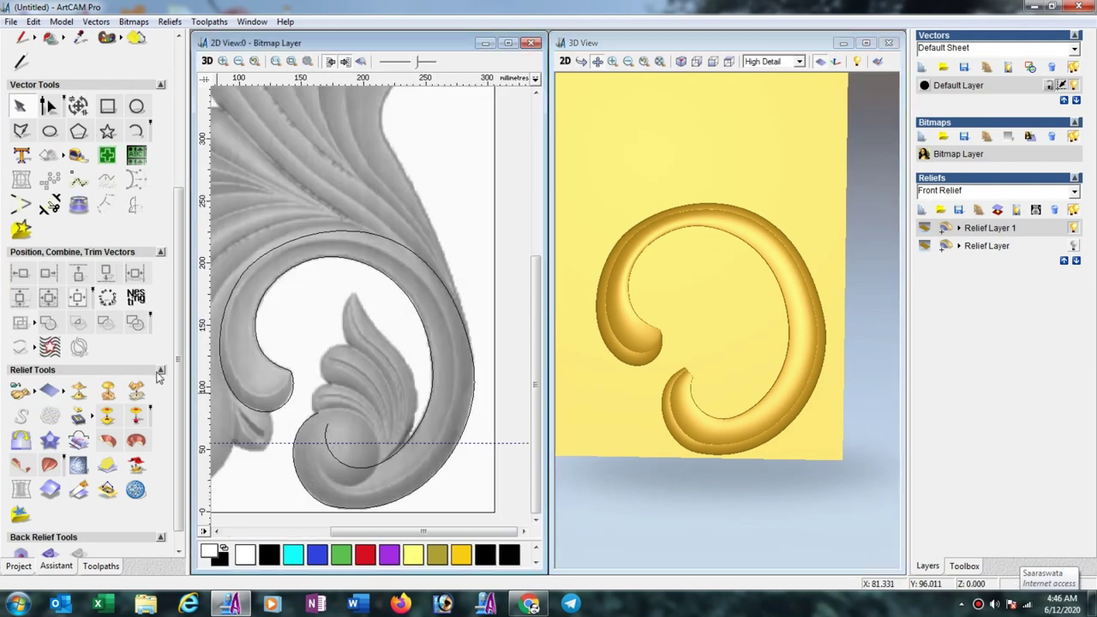
left_click(137, 106)
left_click_drag(306, 414, 336, 446)
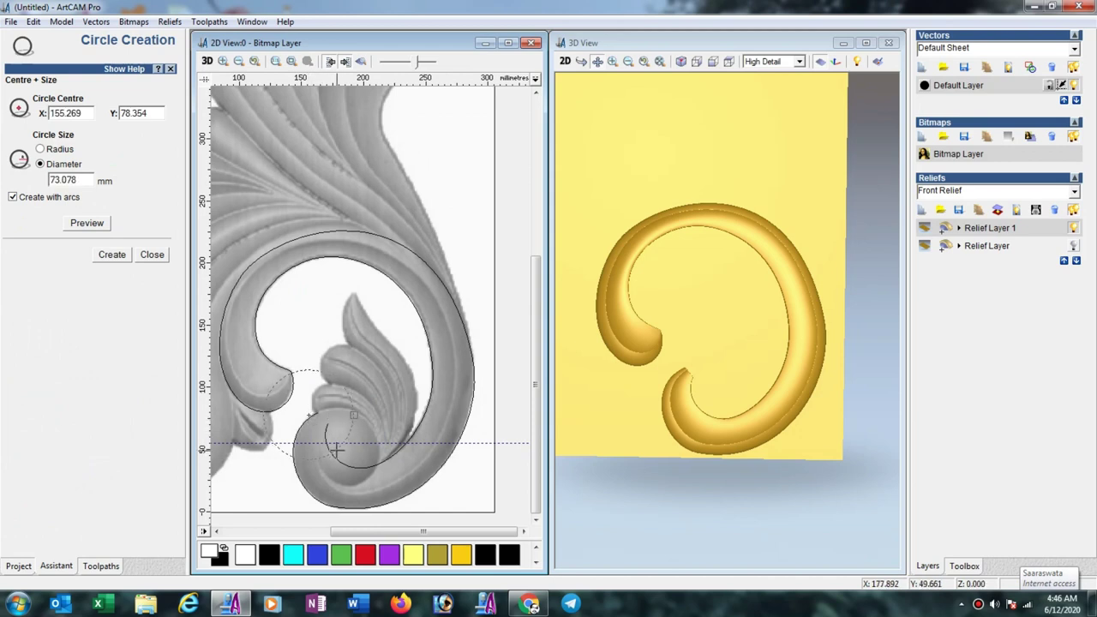
left_click(112, 254)
left_click(152, 255)
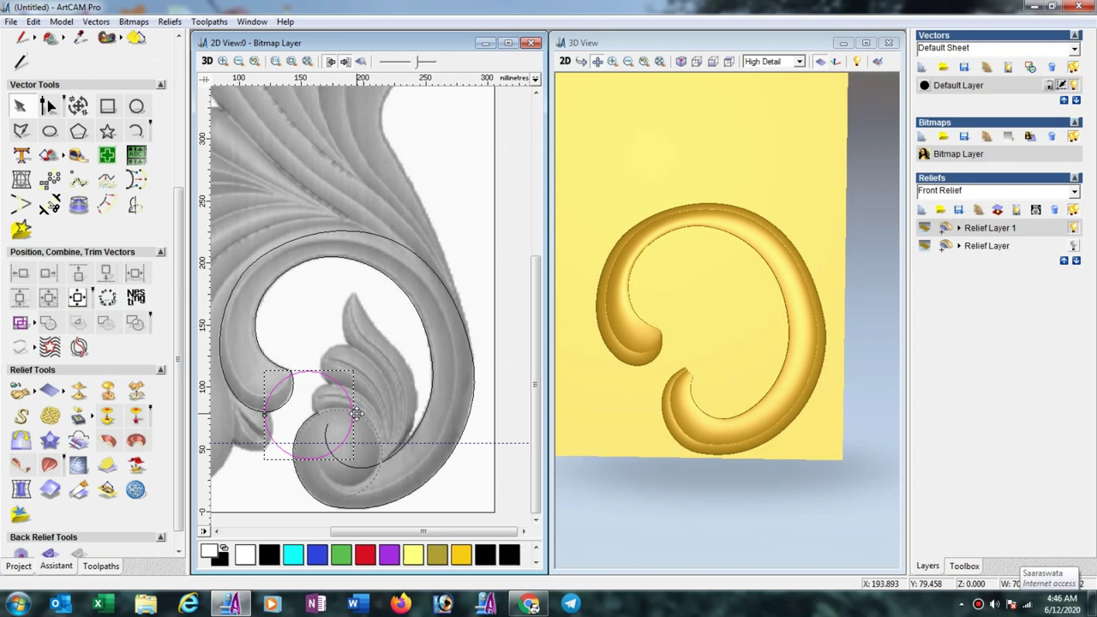
left_click_drag(355, 414, 386, 449)
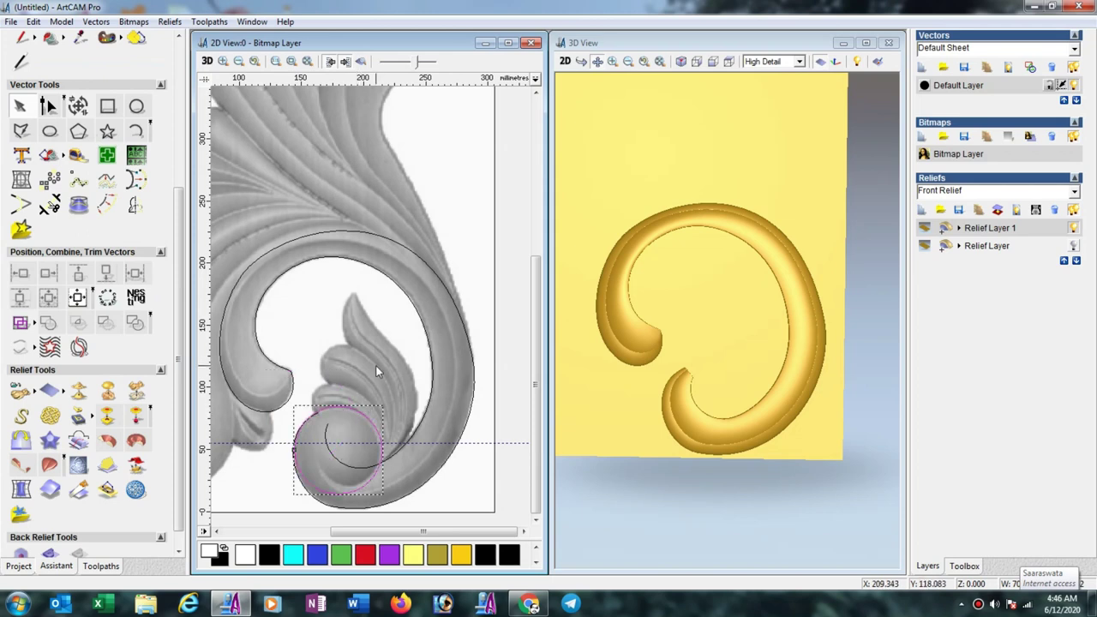
left_click(78, 105)
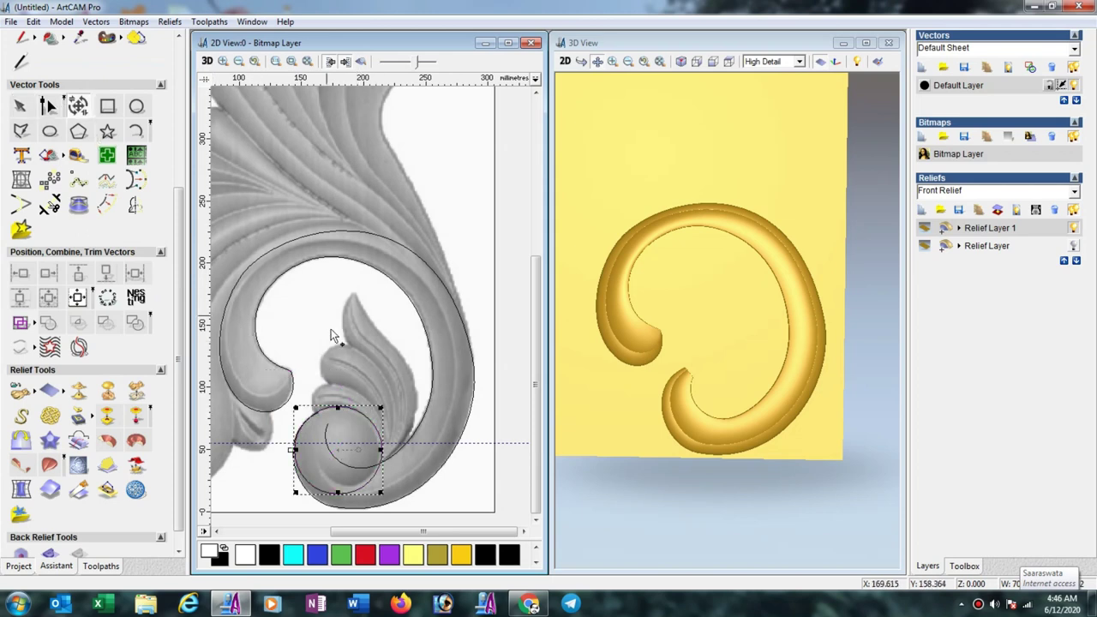
scroll(360, 413, "up", 2)
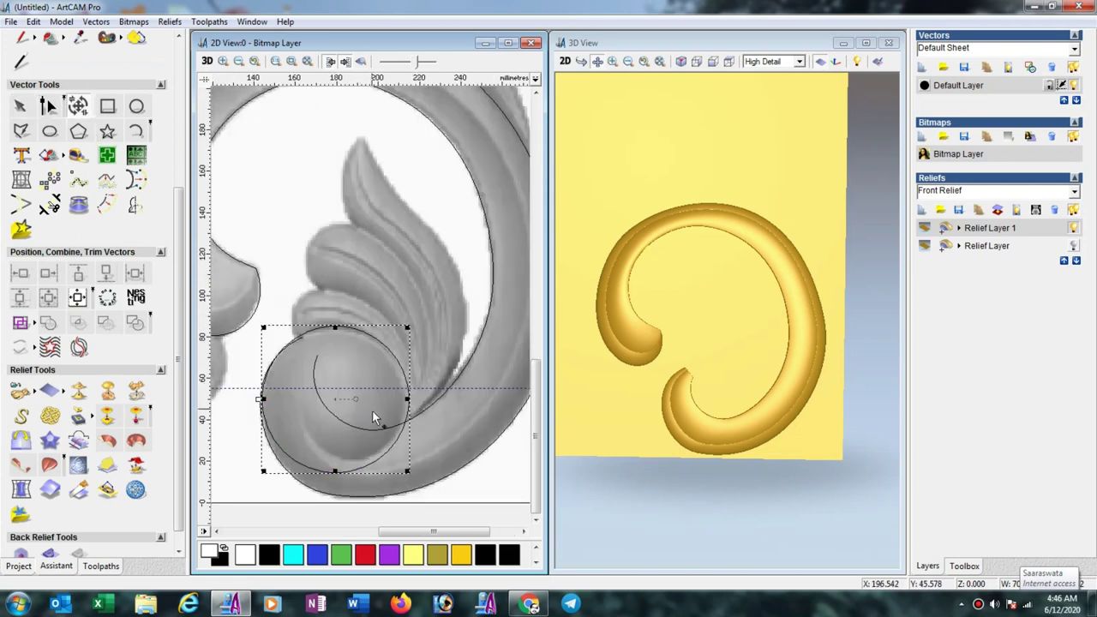
Add a 90-degree dome from the circle on new Relief Layer 2 via the Shape Editor.
right_click(393, 455)
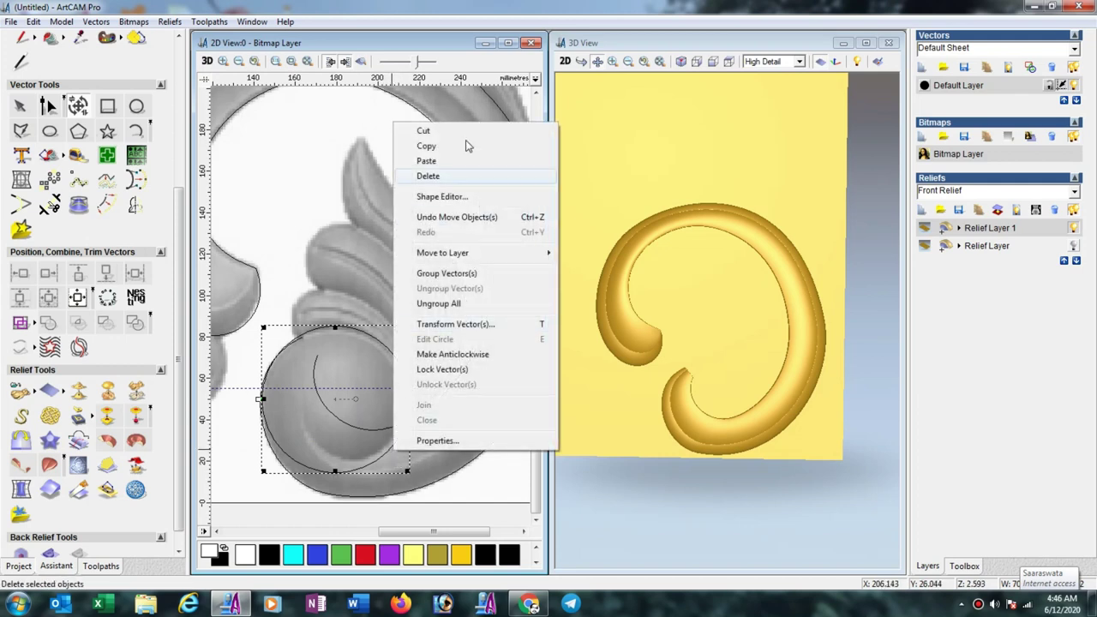
left_click(449, 198)
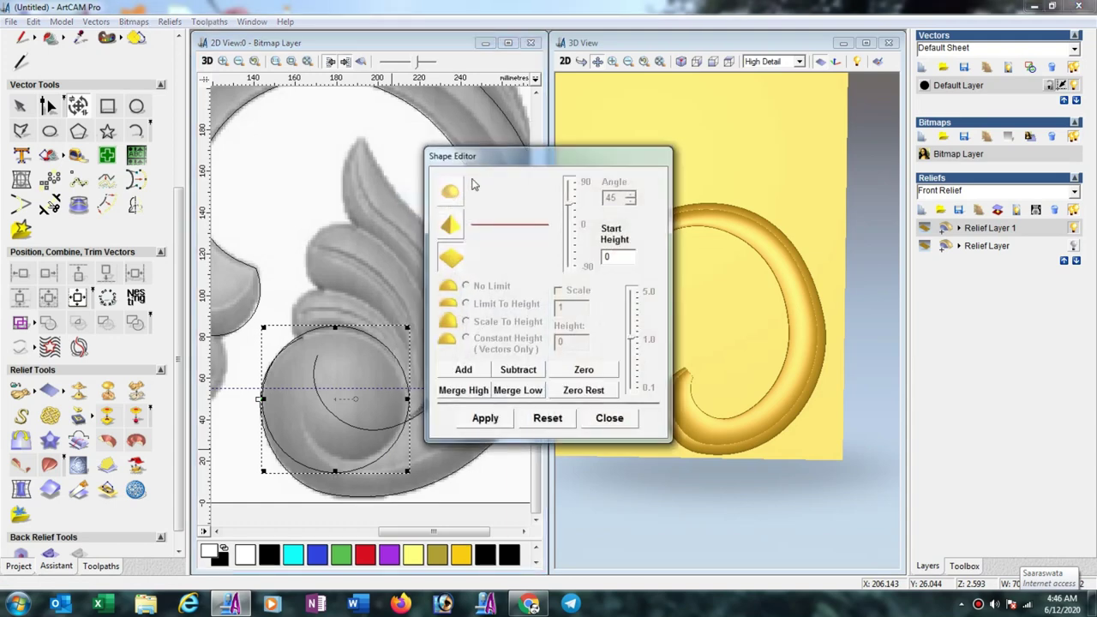
left_click_drag(542, 159, 257, 10)
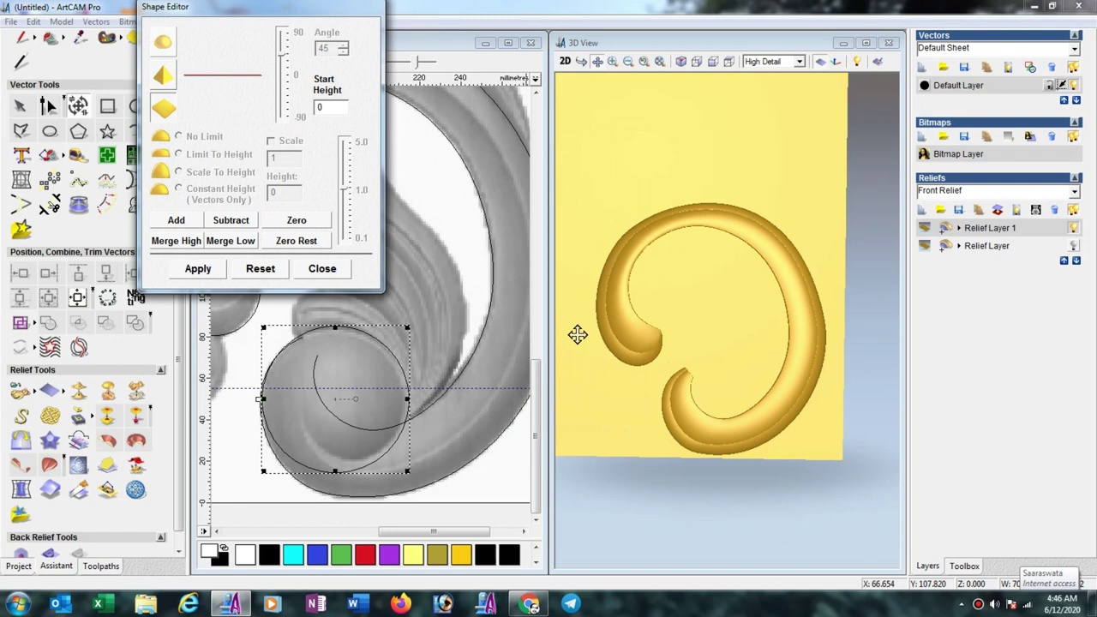
left_click(923, 212)
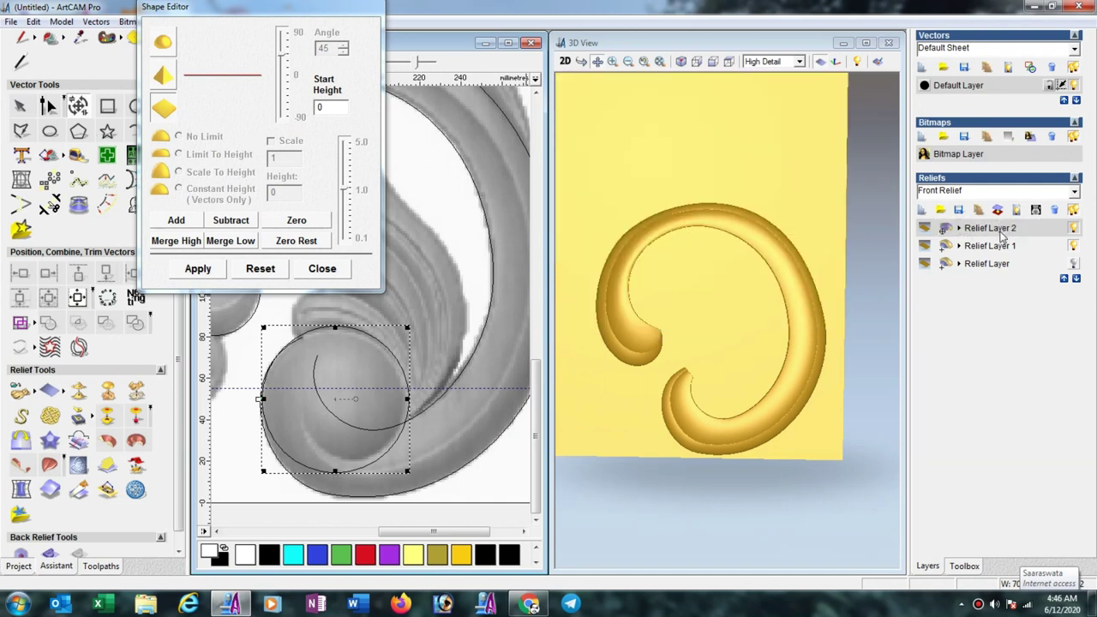
left_click(163, 43)
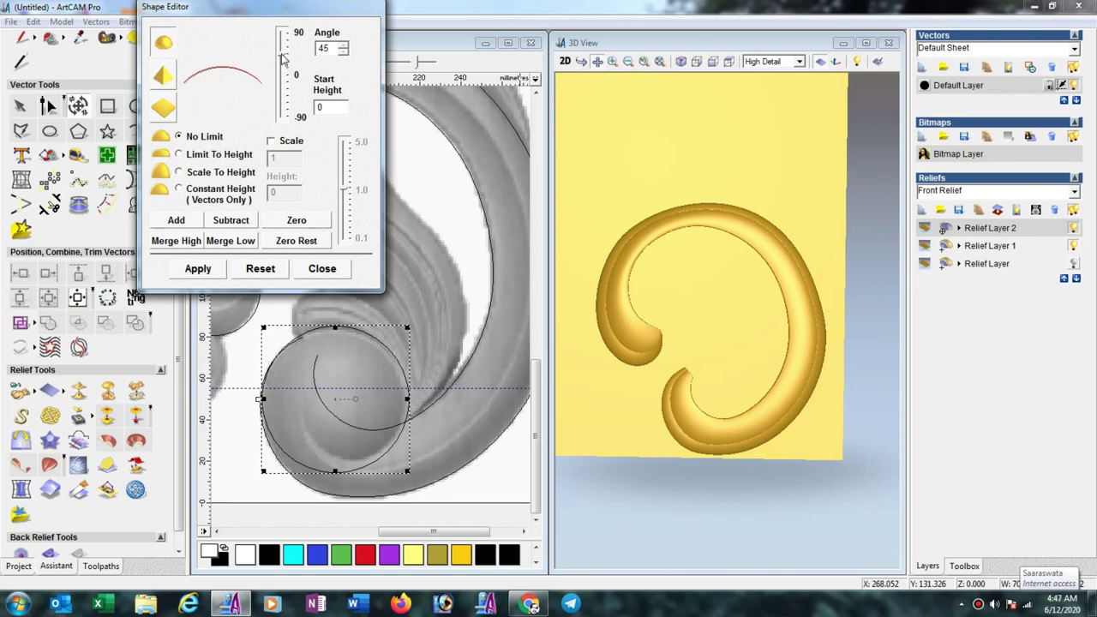
left_click_drag(283, 58, 288, 11)
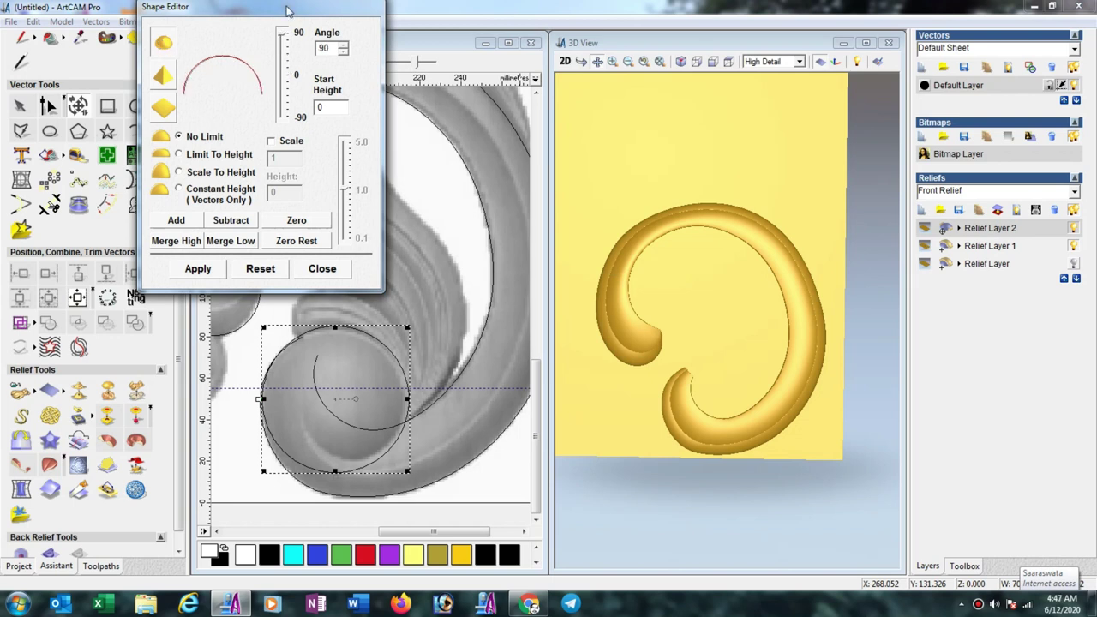
left_click(193, 222)
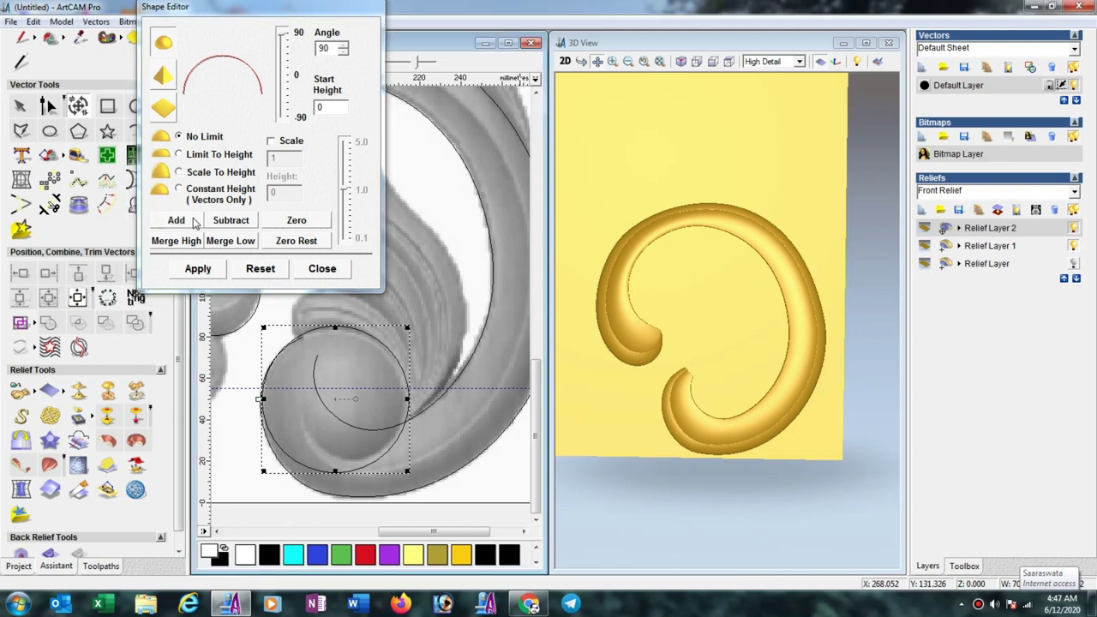
left_click(334, 271)
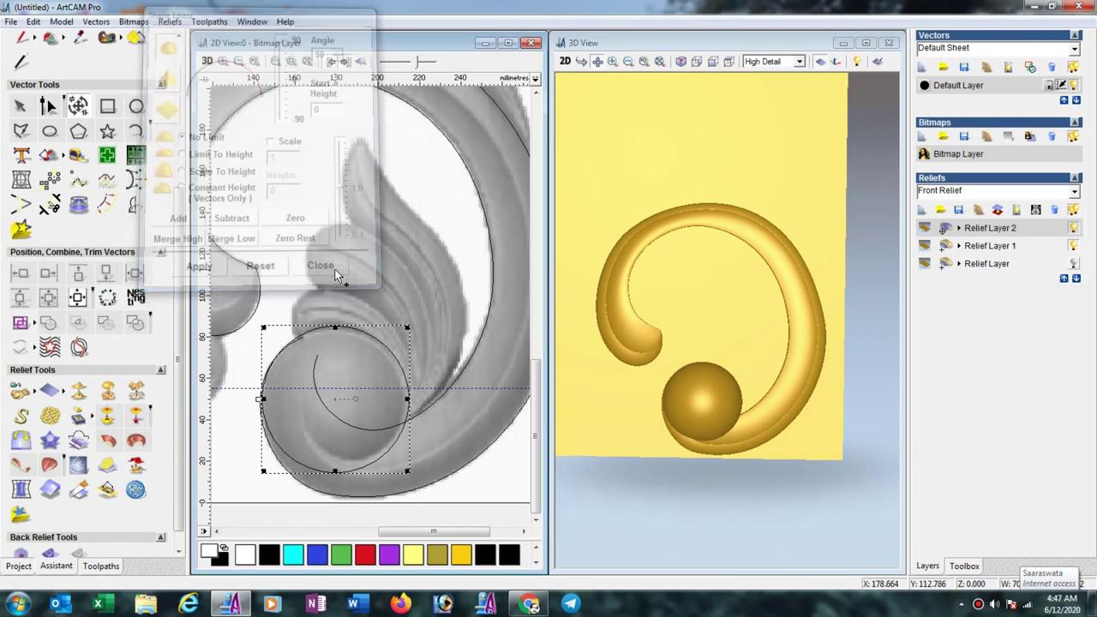
Scale the whole Relief Layer 2 from 35.426 mm to a new height of 10 mm.
left_click(139, 396)
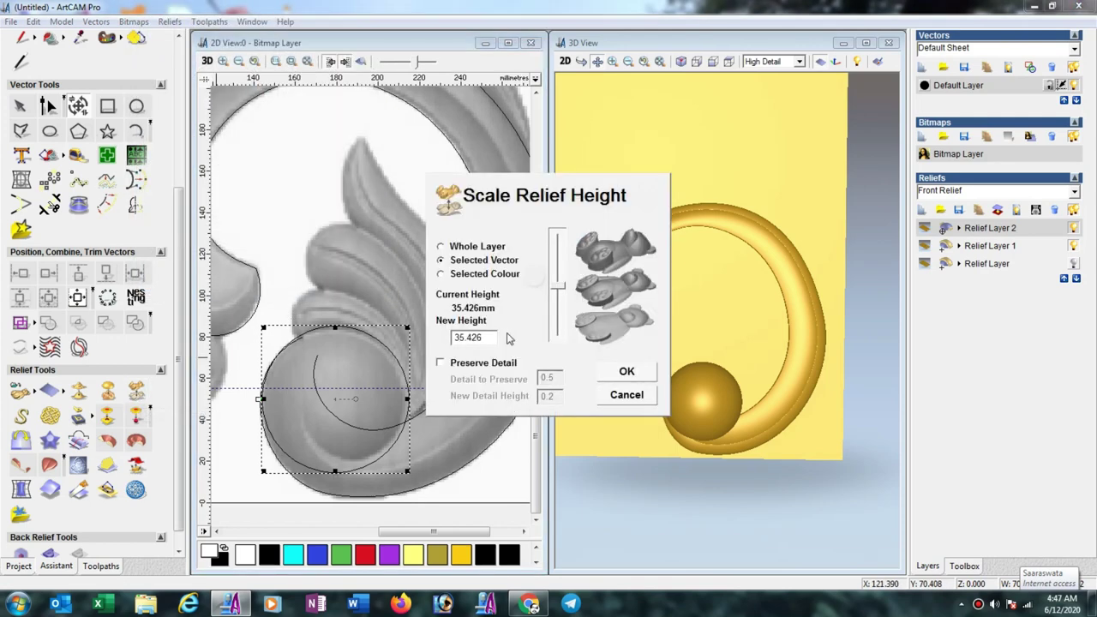
left_click(440, 247)
left_click_drag(485, 337, 429, 344)
type("10")
key("Return")
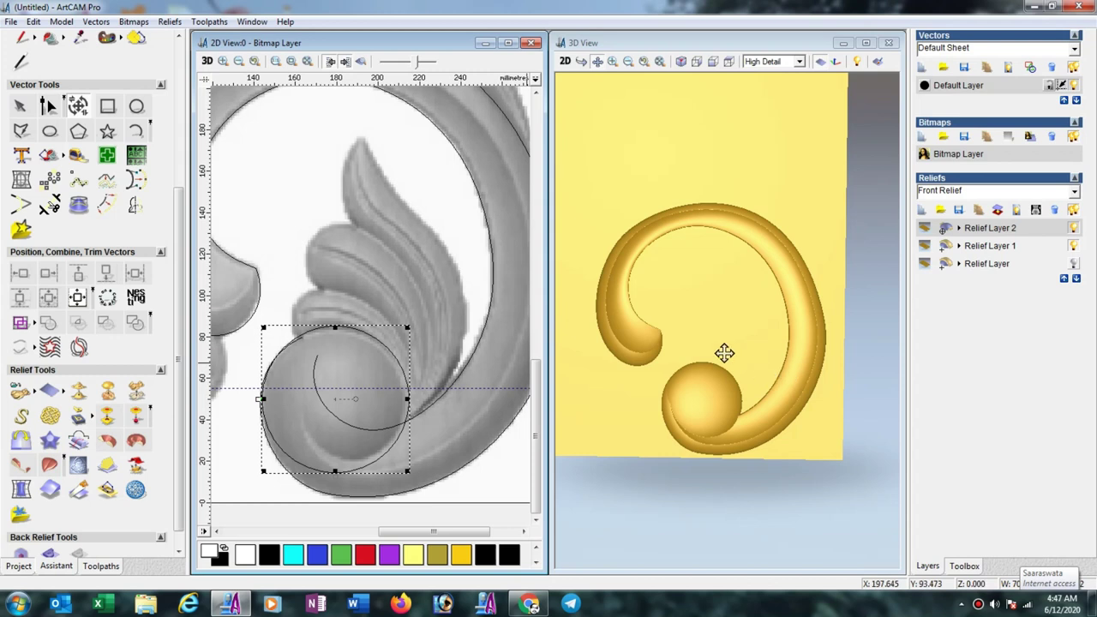
mouse_move(741, 358)
left_mouse_down()
mouse_move(712, 368)
mouse_move(744, 378)
left_mouse_up()
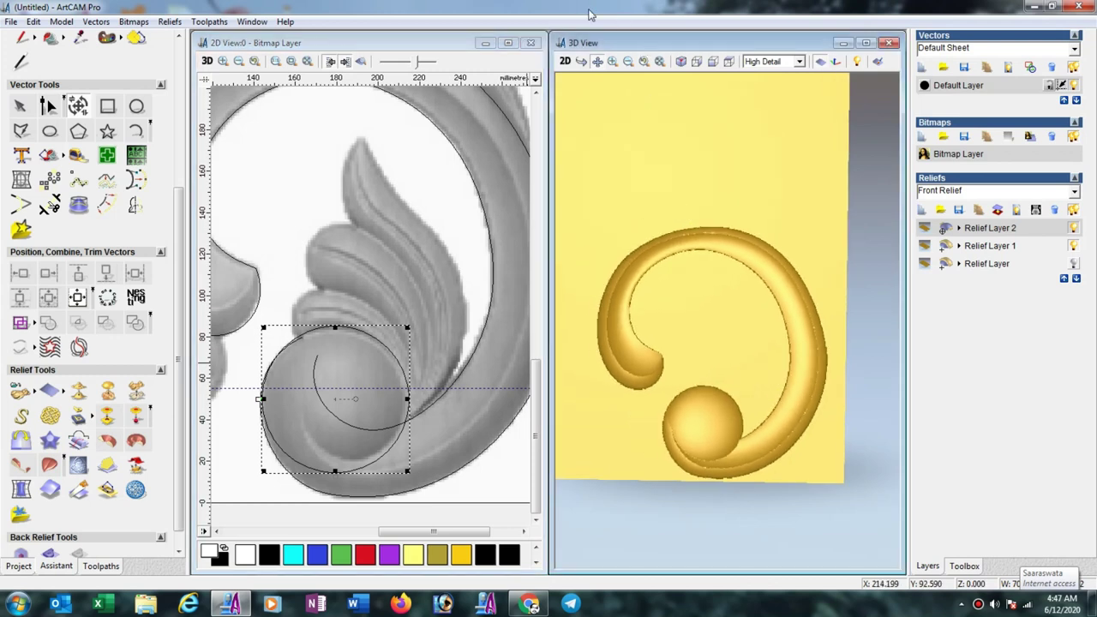
mouse_move(776, 420)
left_mouse_down()
mouse_move(742, 411)
mouse_move(777, 408)
mouse_move(768, 411)
left_mouse_up()
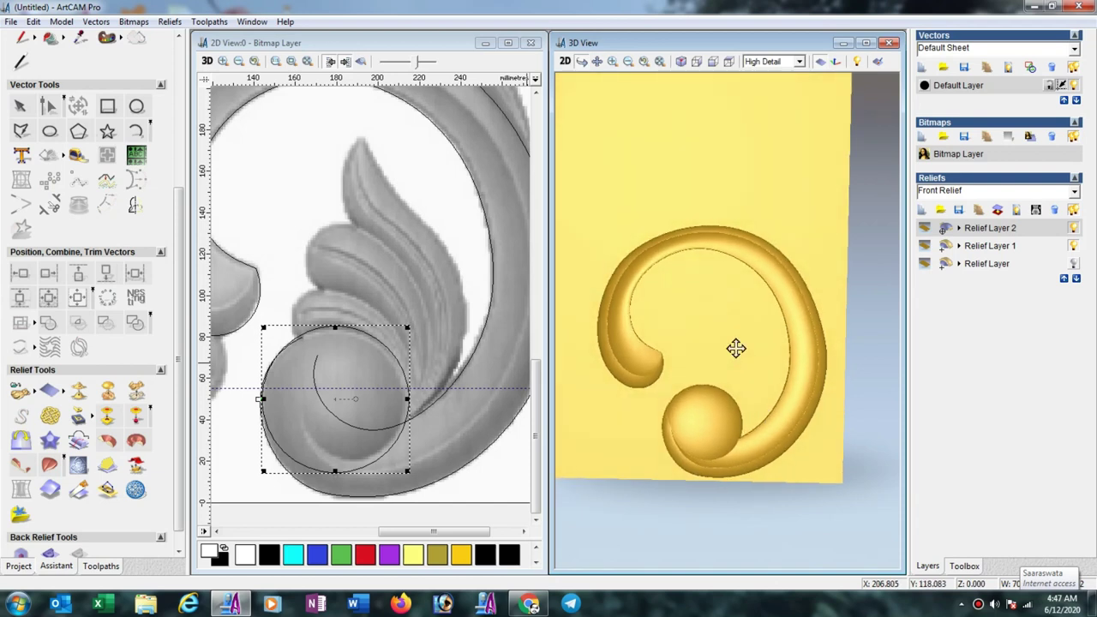
scroll(732, 341, "down", 1)
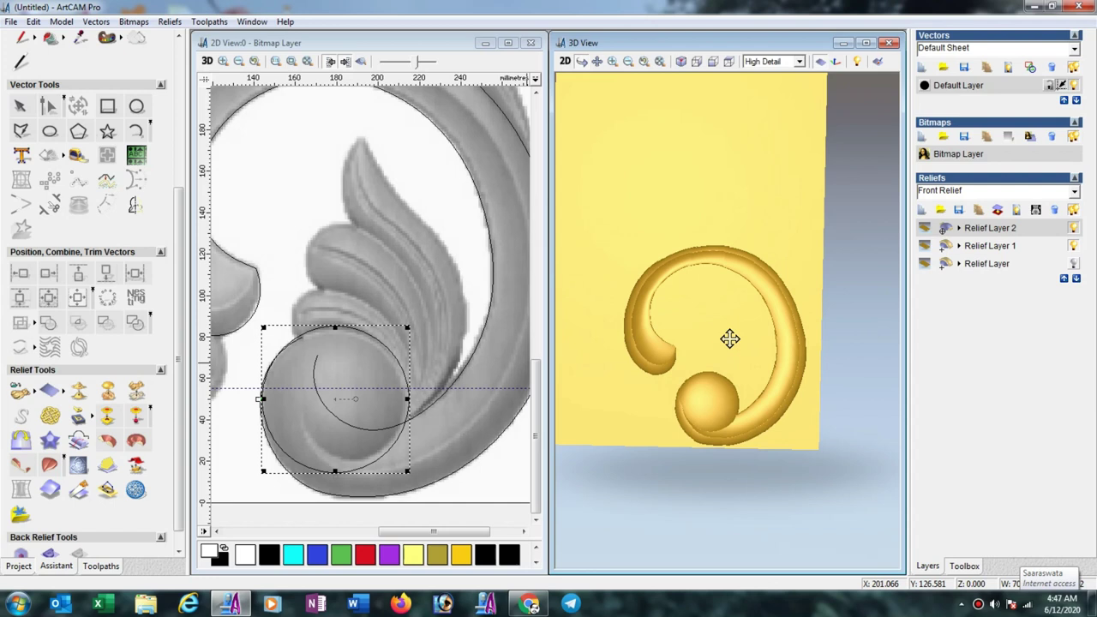
left_click(457, 253)
scroll(448, 252, "down", 4)
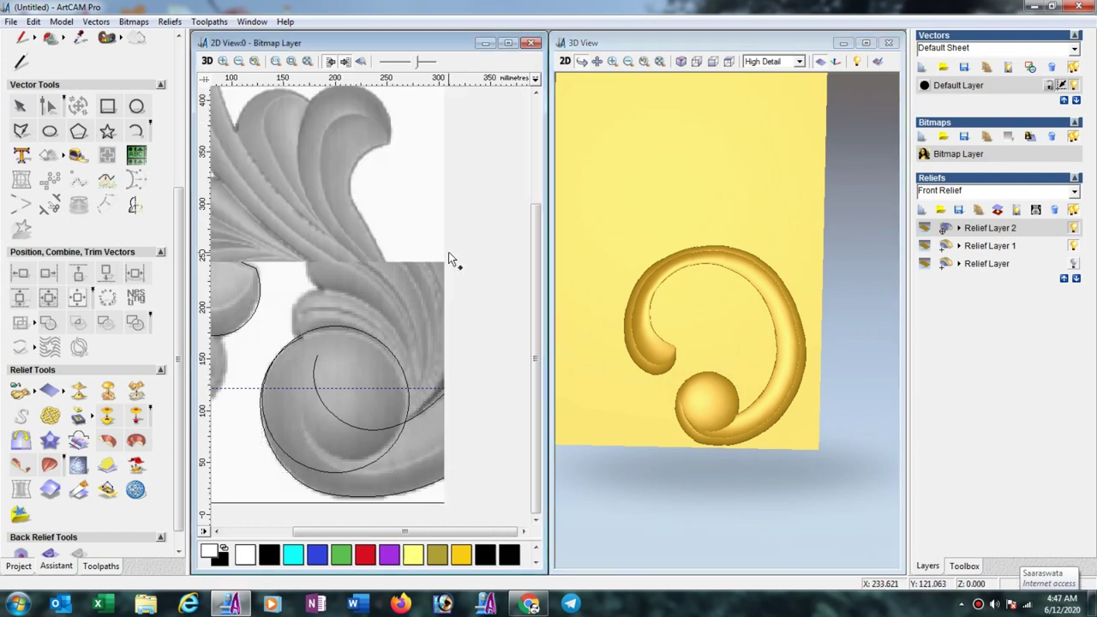